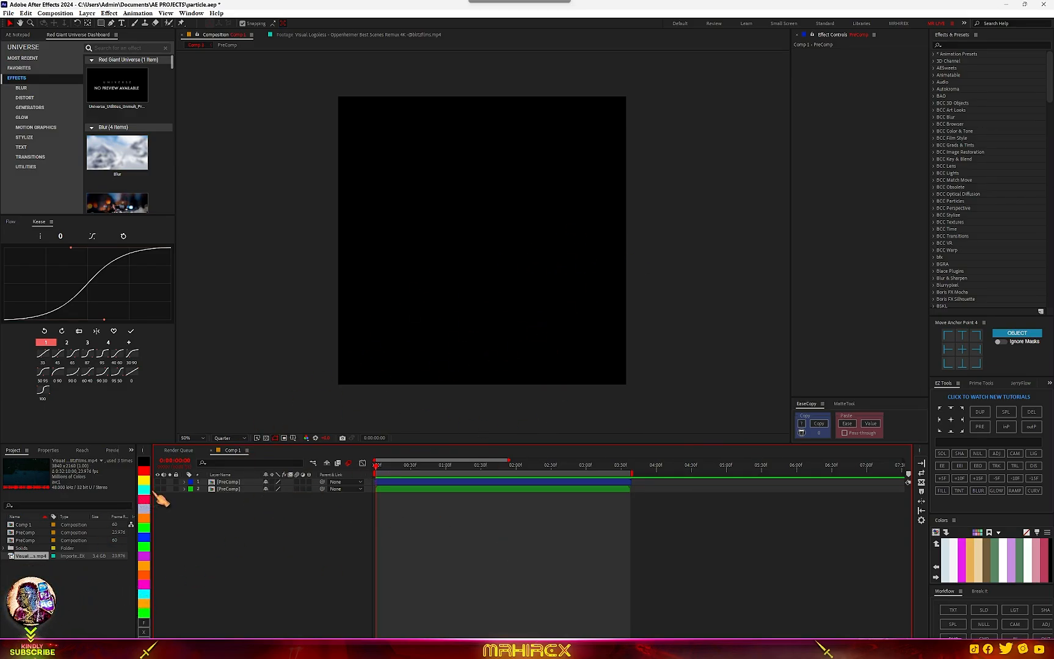
# Step: Preview the two PreComp clips one at a time by toggling each layer's visibility, leaving both hidden
pyautogui.click(158, 481)
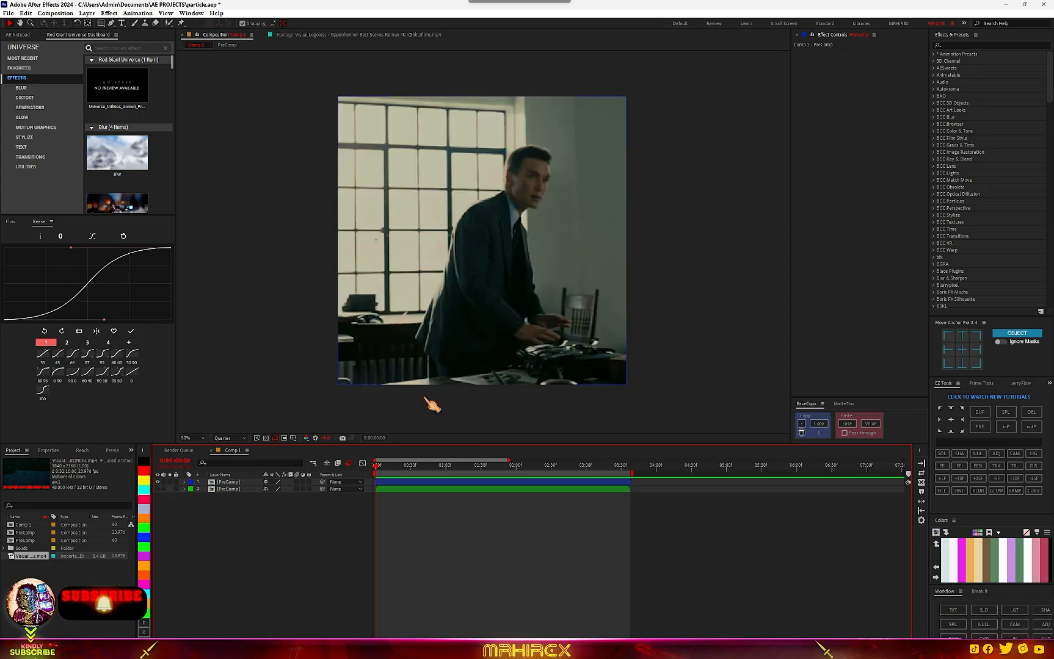
pyautogui.click(383, 469)
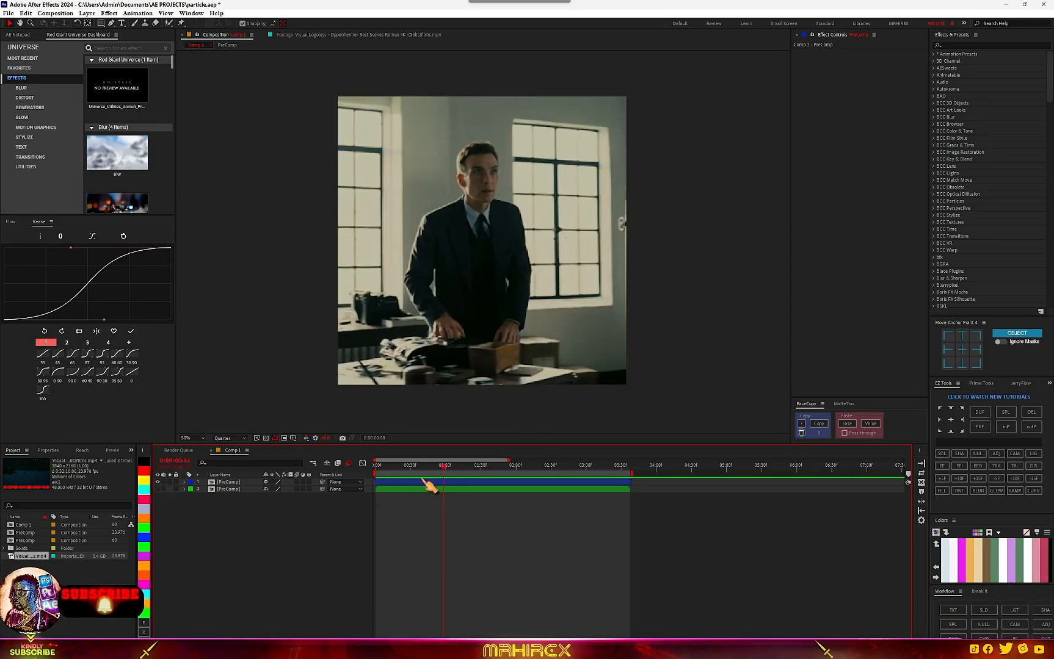
pyautogui.click(158, 482)
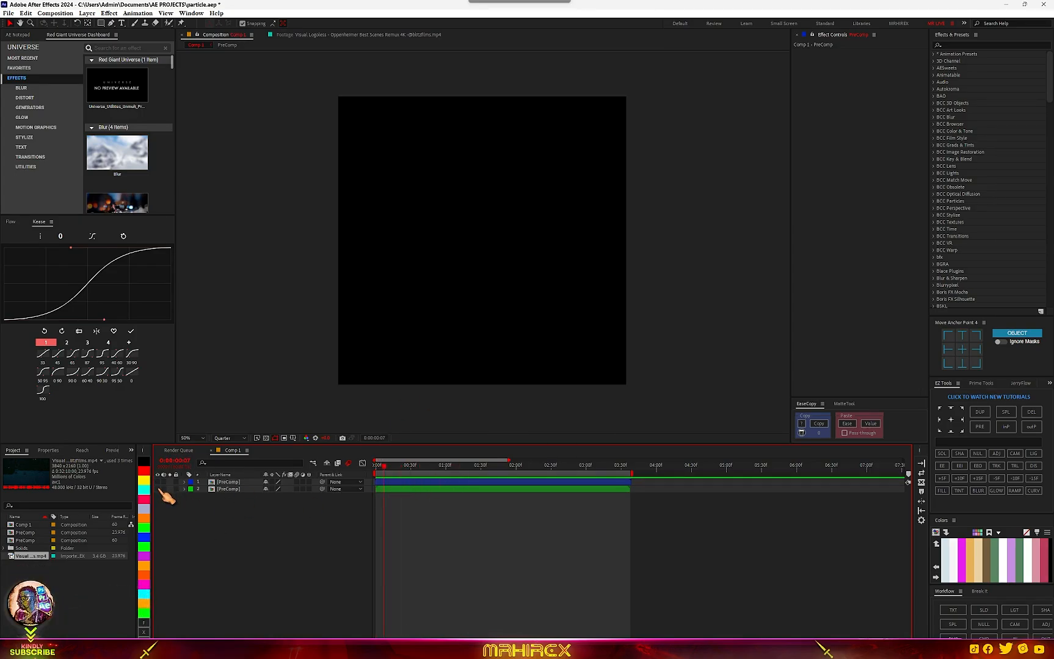
pyautogui.click(157, 489)
pyautogui.moveTo(384, 467)
pyautogui.mouseDown()
pyautogui.moveTo(364, 471)
pyautogui.moveTo(539, 469)
pyautogui.moveTo(367, 473)
pyautogui.mouseUp()
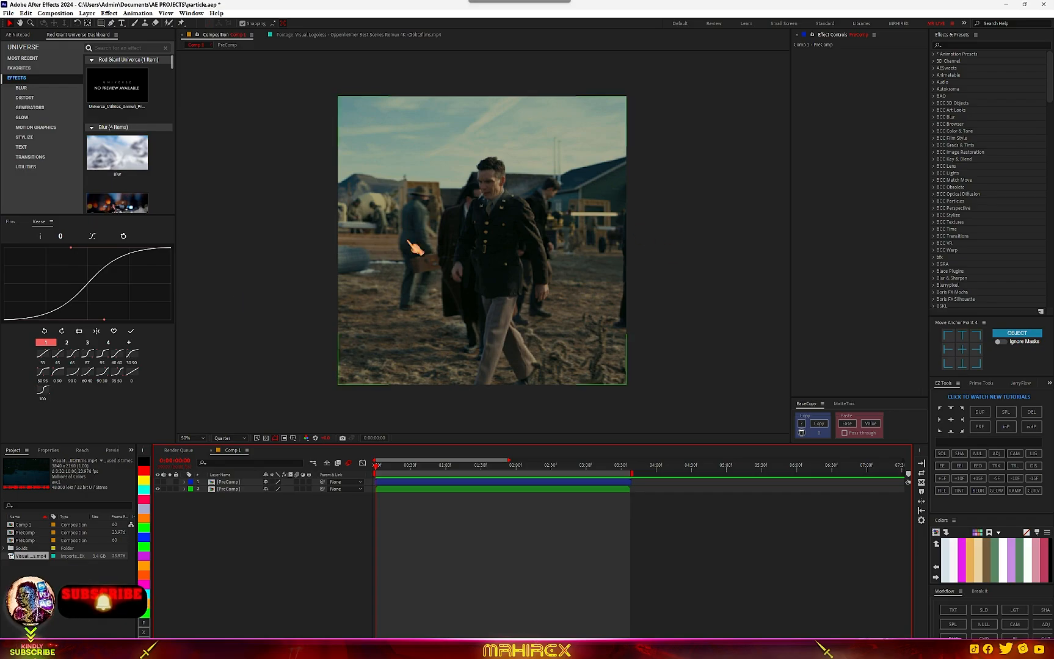
pyautogui.click(267, 551)
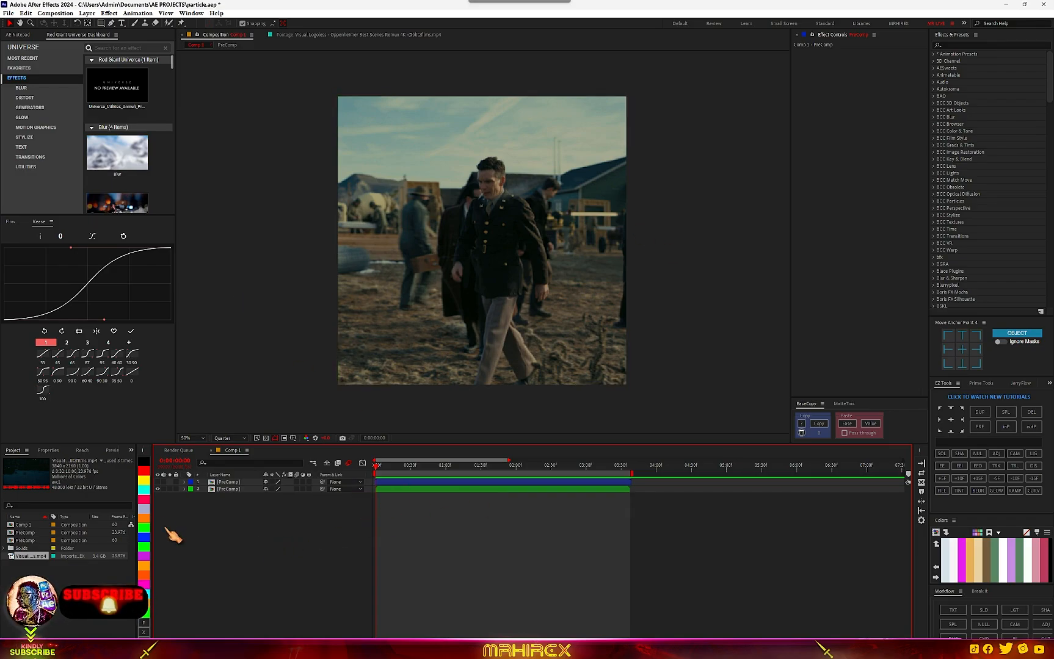
pyautogui.click(158, 489)
pyautogui.click(158, 489)
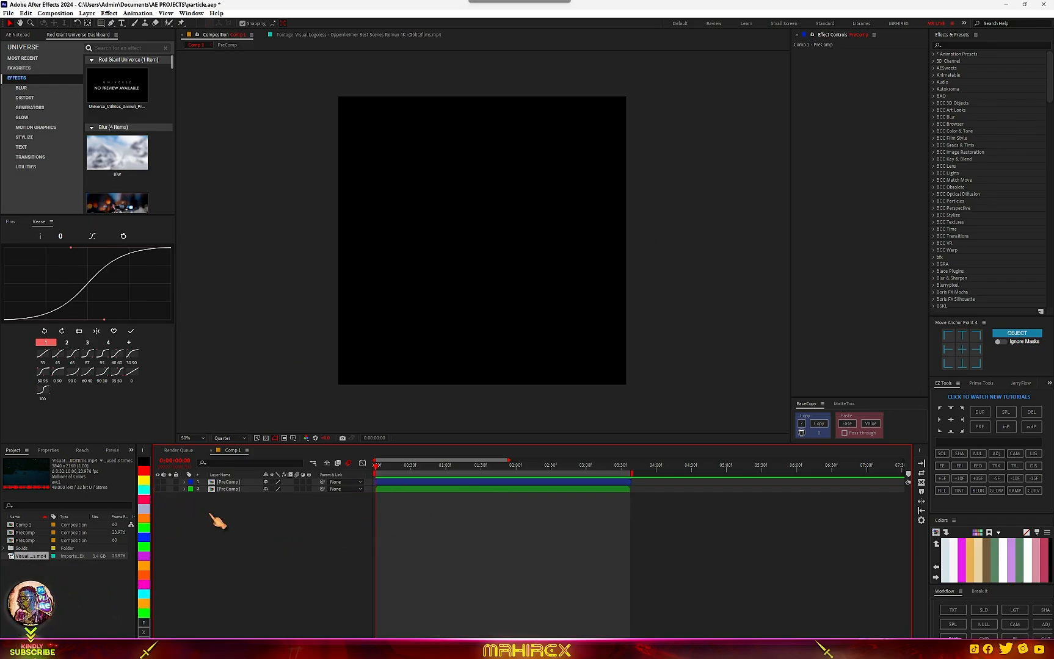
pyautogui.rightClick(211, 515)
pyautogui.moveTo(335, 520)
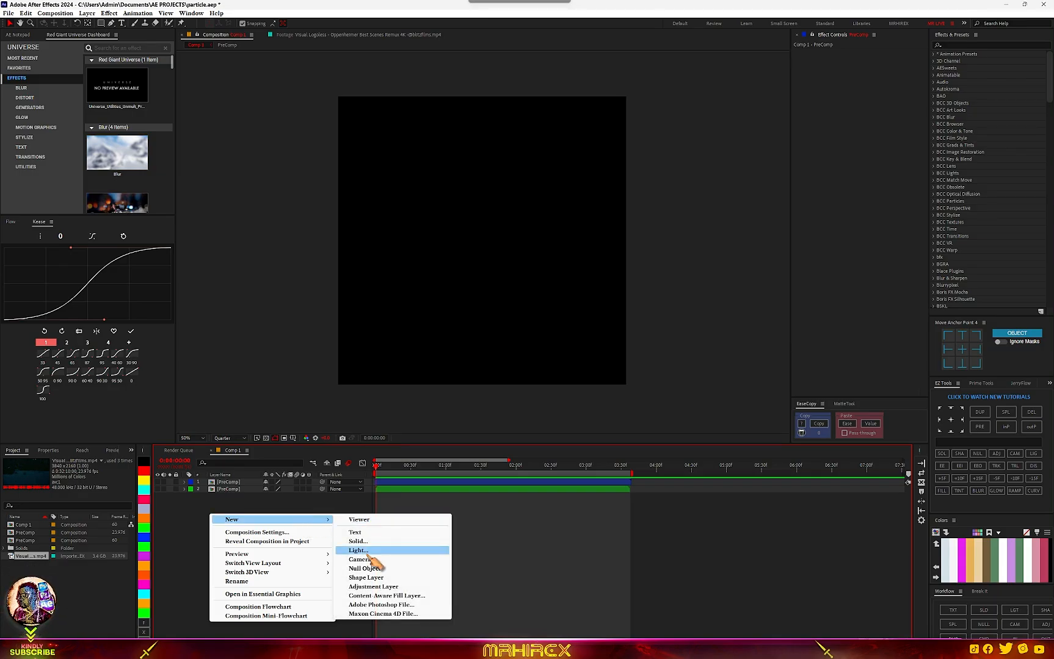
pyautogui.click(829, 585)
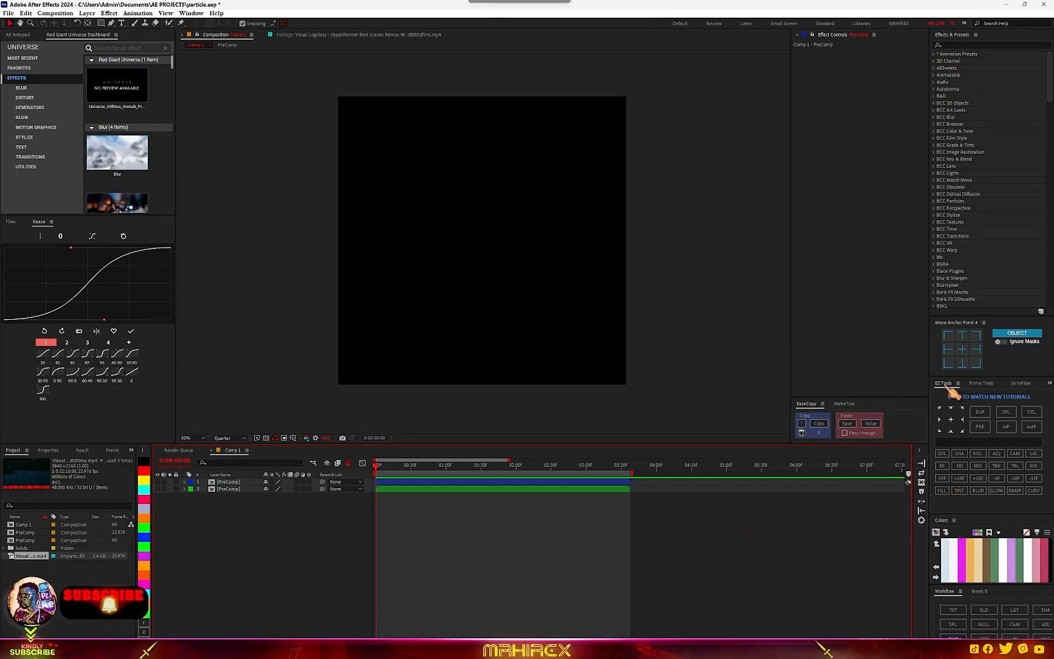
# Step: Add a black solid layer to Comp 1 and apply the BCC Particle Illusion effect to it
pyautogui.click(943, 455)
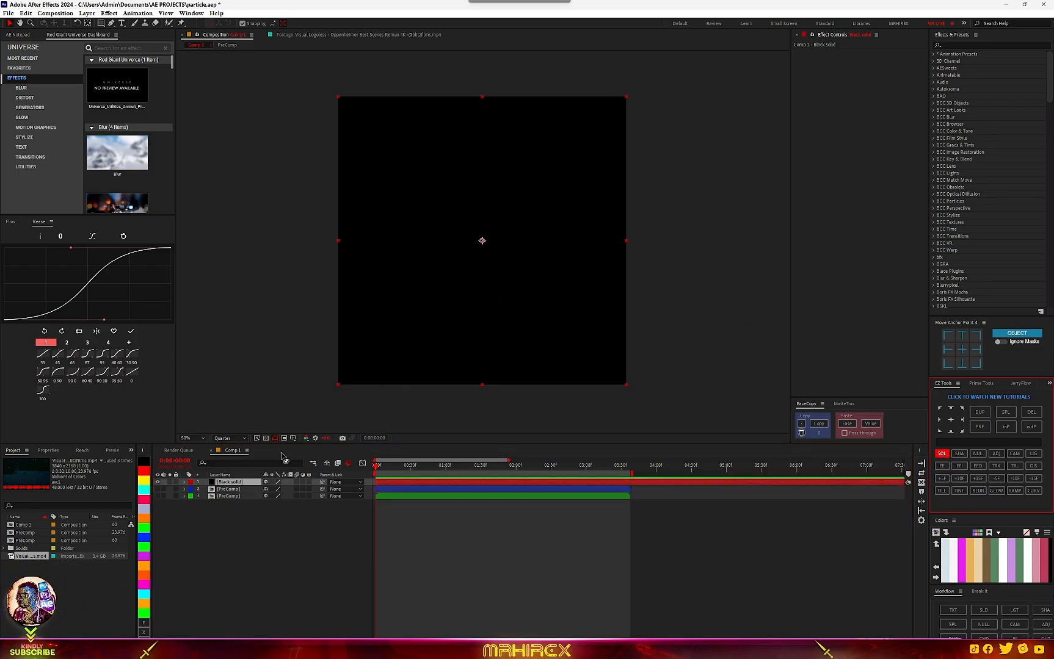
pyautogui.hotkey('ctrl', 'space')
pyautogui.write('bc')
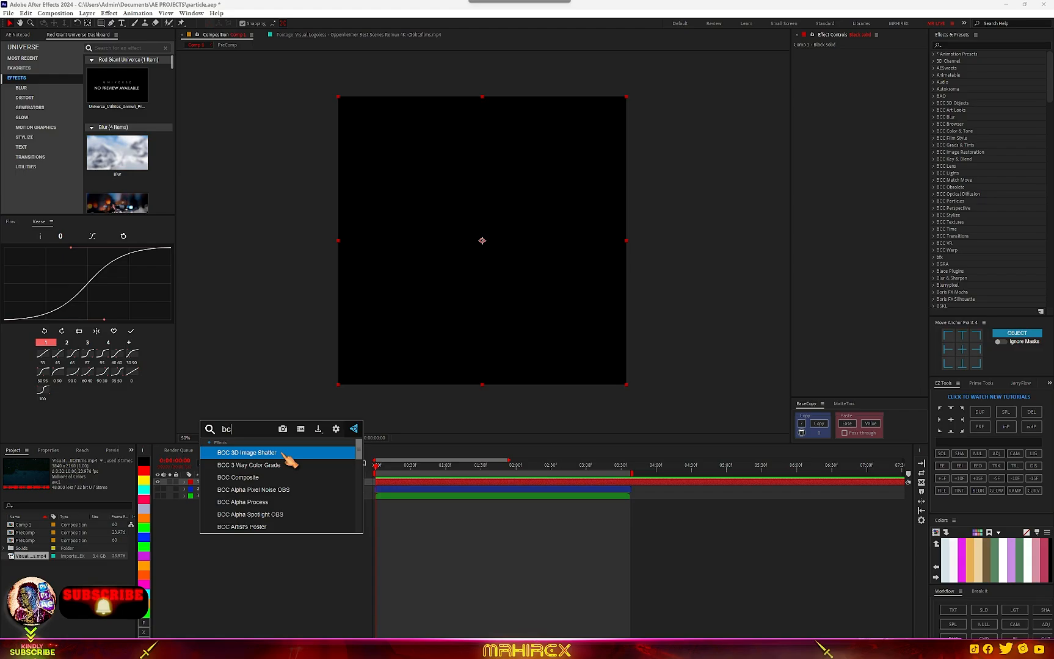
pyautogui.write('c pa')
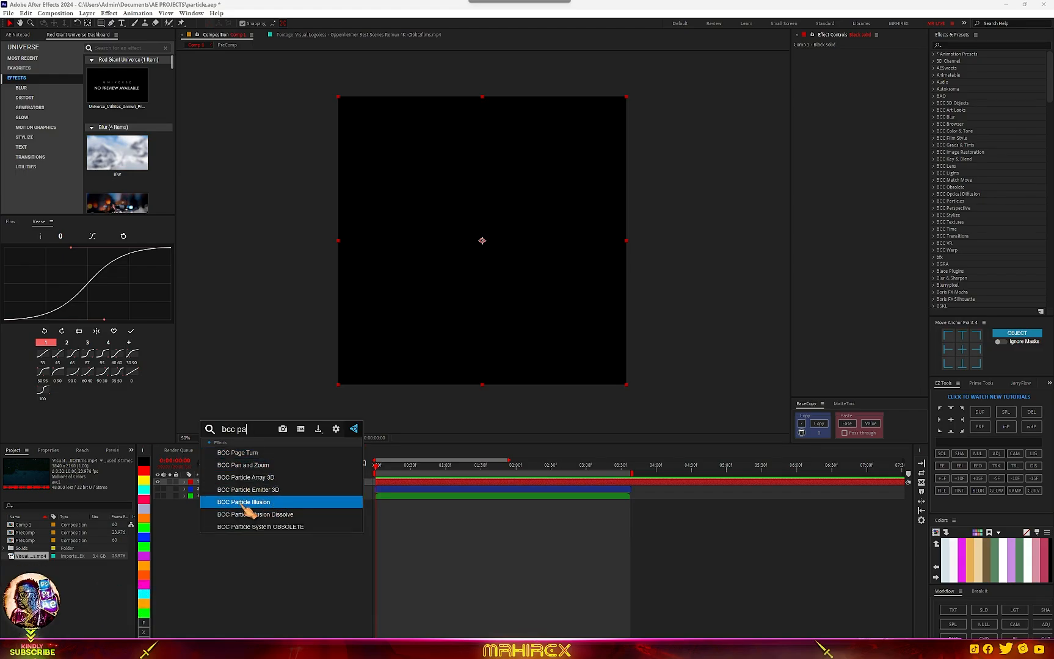
pyautogui.click(246, 505)
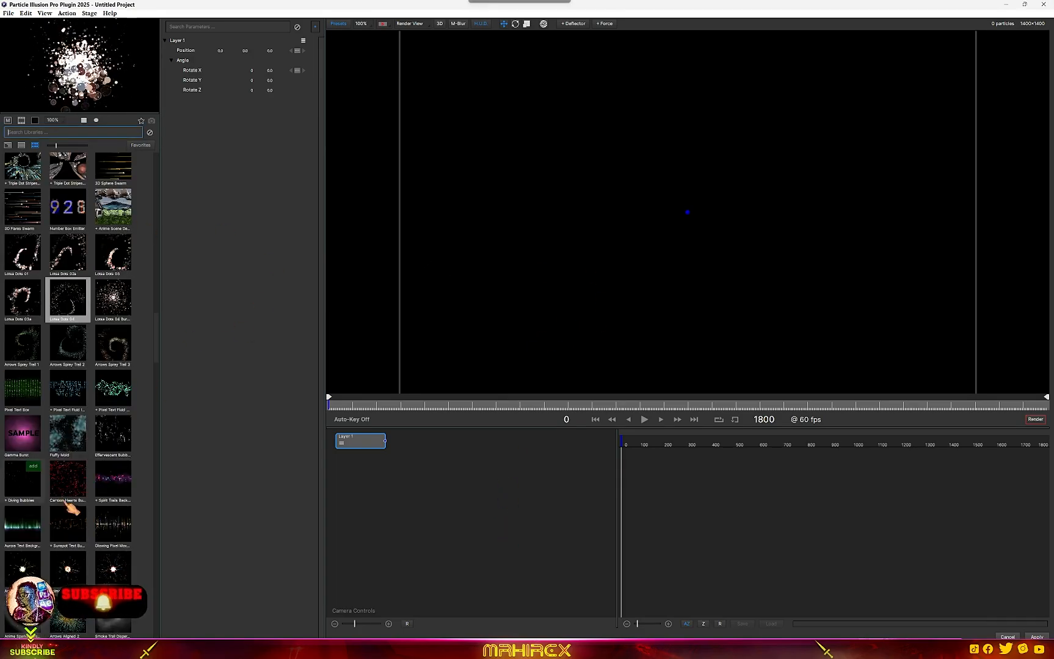
# Step: Browse the emitter library and preview several presets, including the Lotsa Dots variants and the cartoon hearts
pyautogui.scroll(-5, 83, 473)
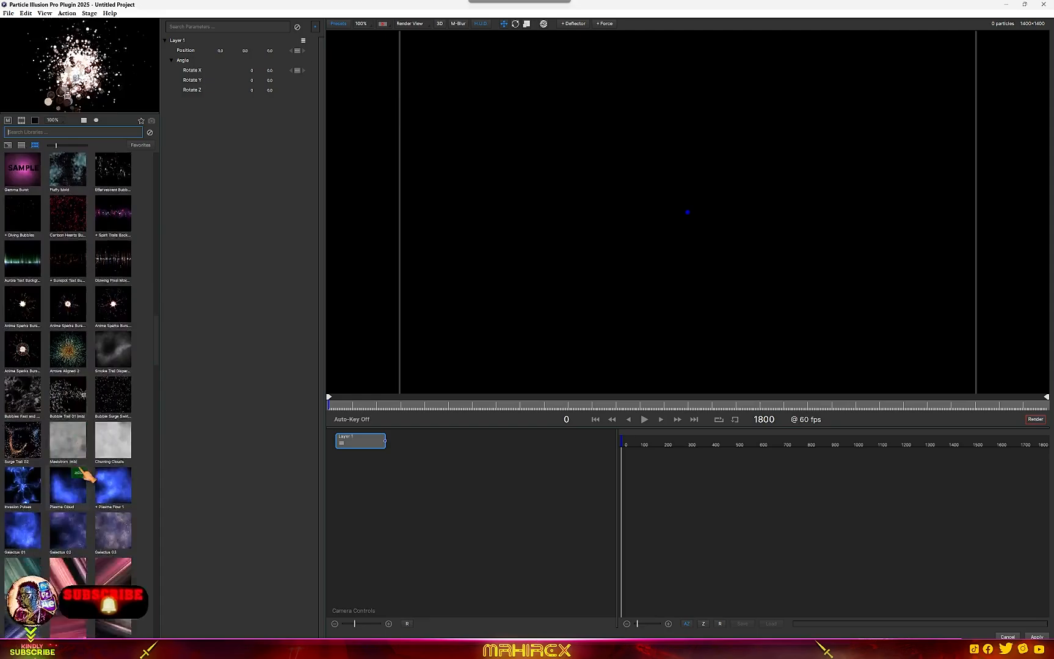
pyautogui.scroll(-8, 86, 476)
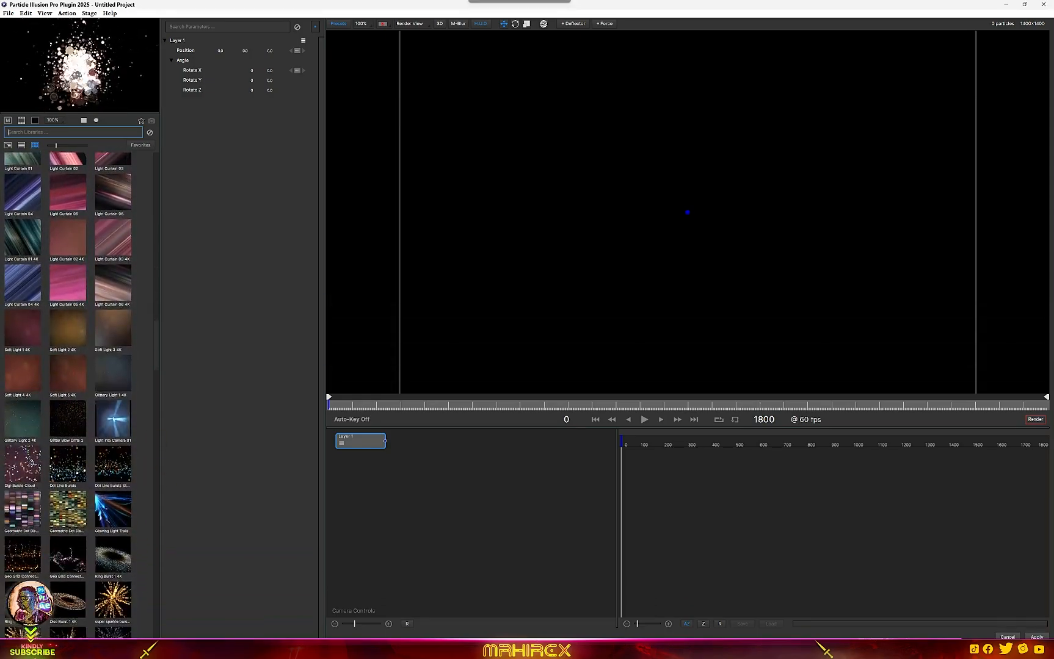
pyautogui.scroll(-4, 82, 397)
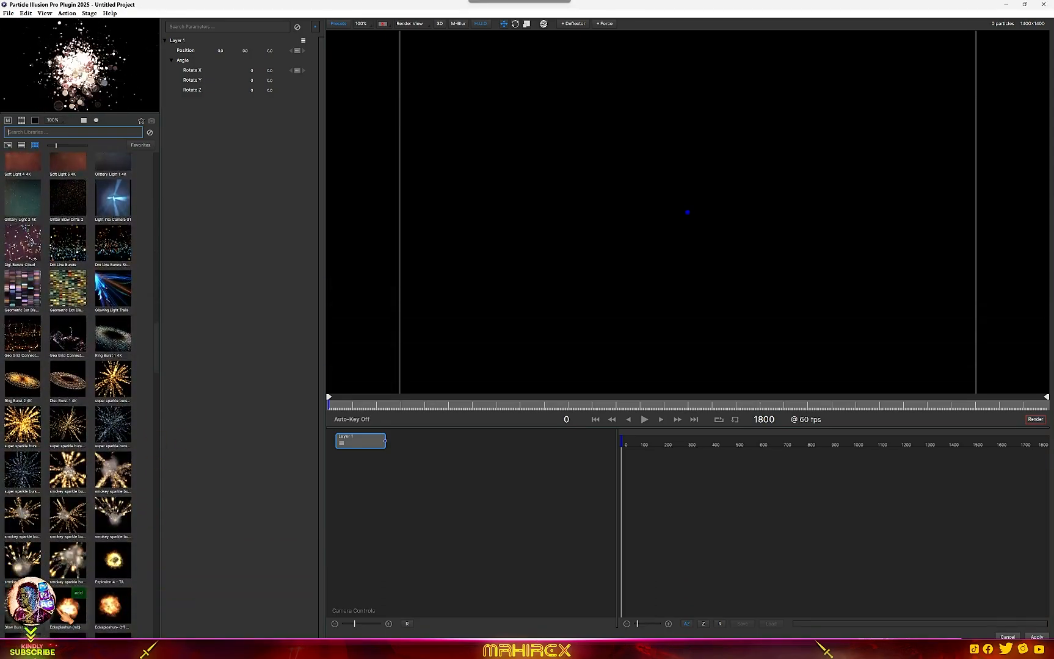
pyautogui.scroll(-5, 64, 612)
pyautogui.scroll(5, 83, 474)
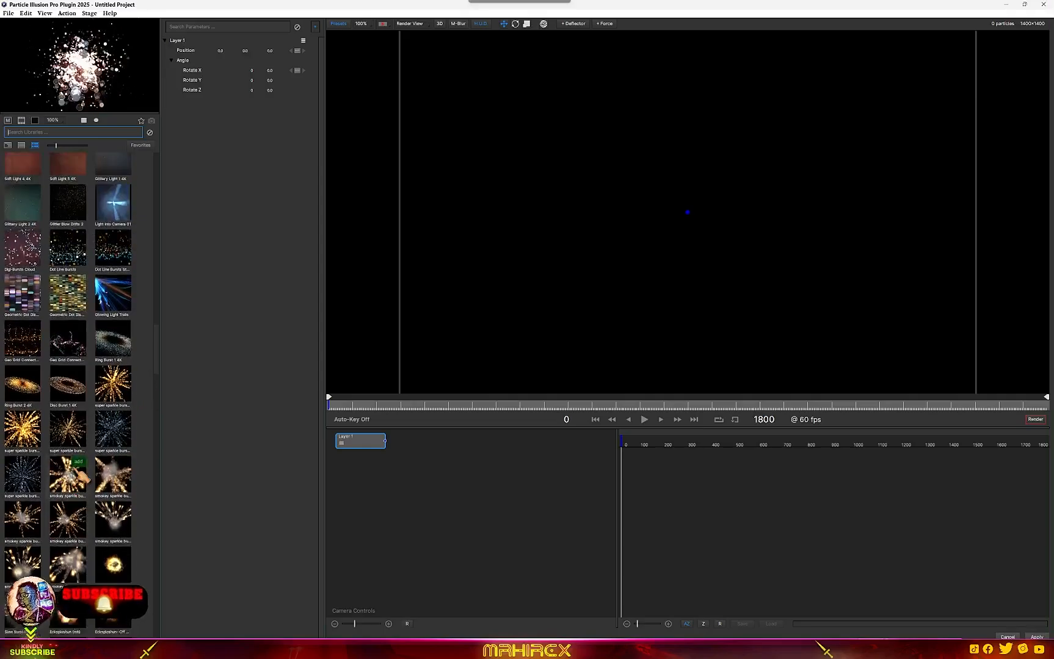
pyautogui.scroll(8, 79, 473)
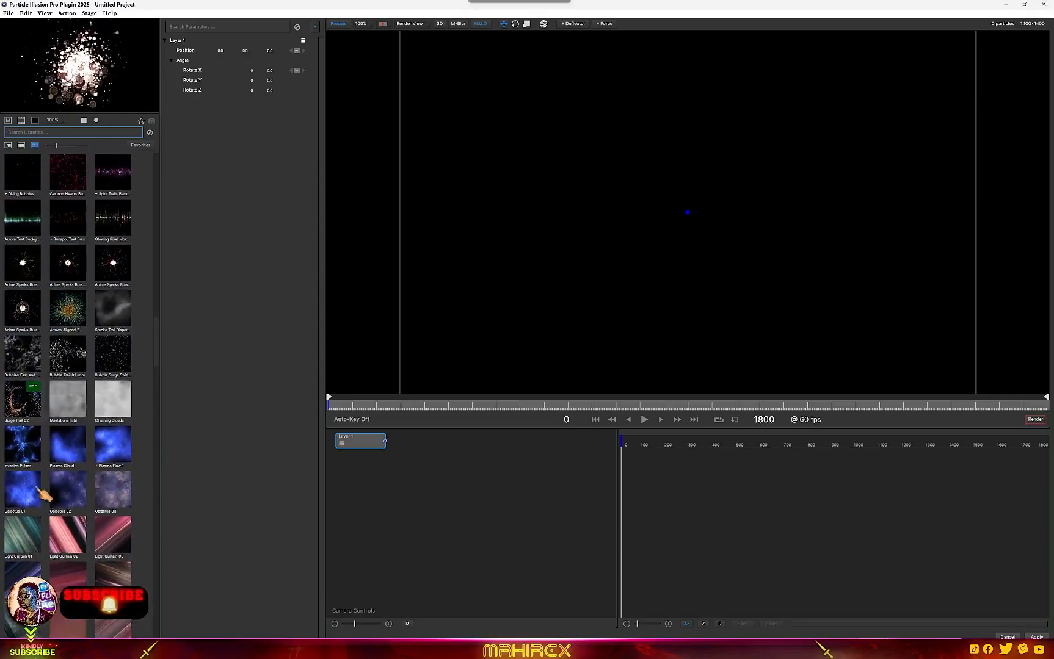
pyautogui.scroll(-5, 44, 494)
pyautogui.click(25, 449)
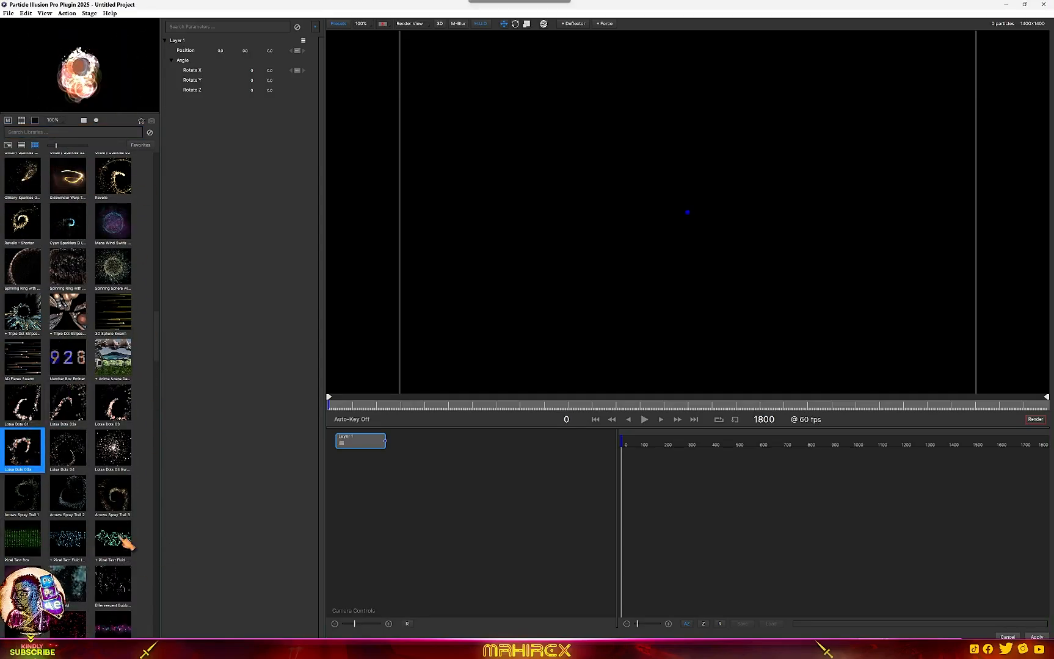
pyautogui.click(118, 432)
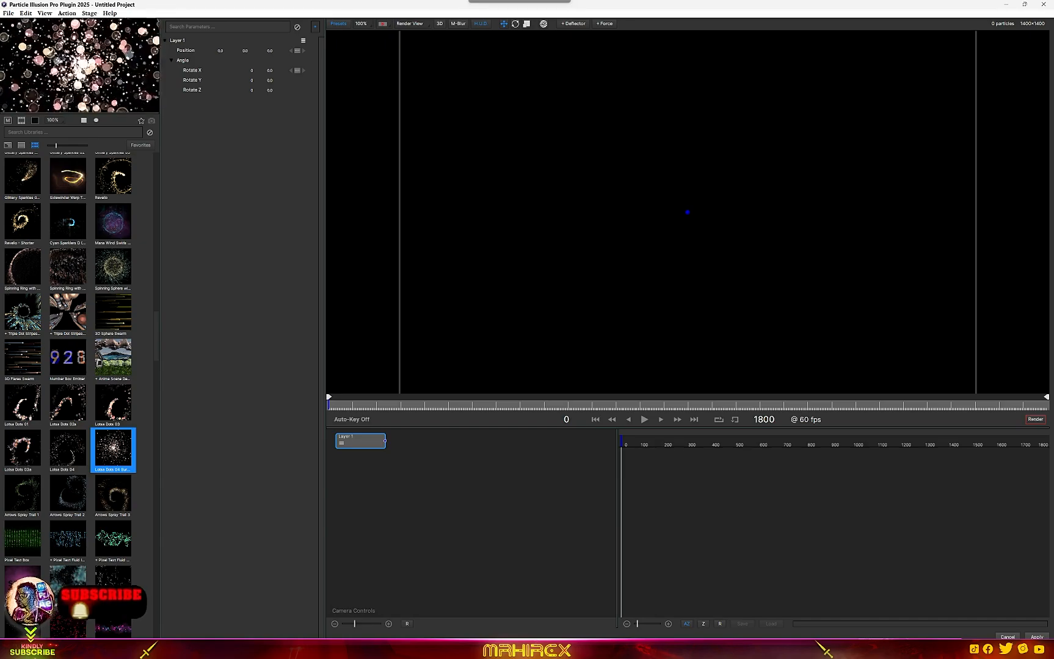
pyautogui.click(78, 435)
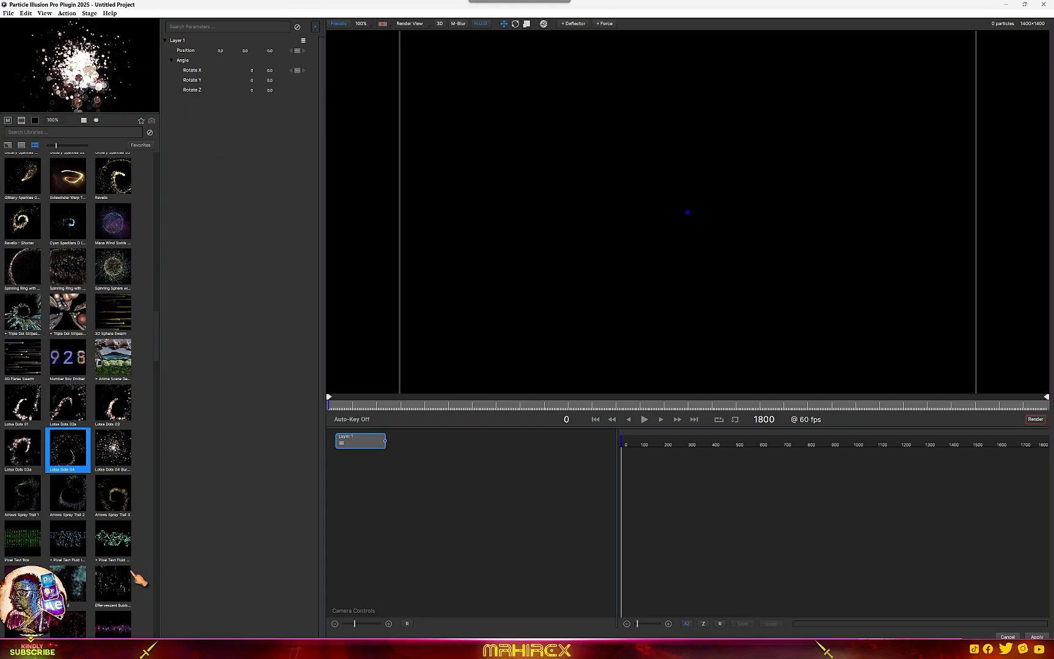
pyautogui.click(70, 634)
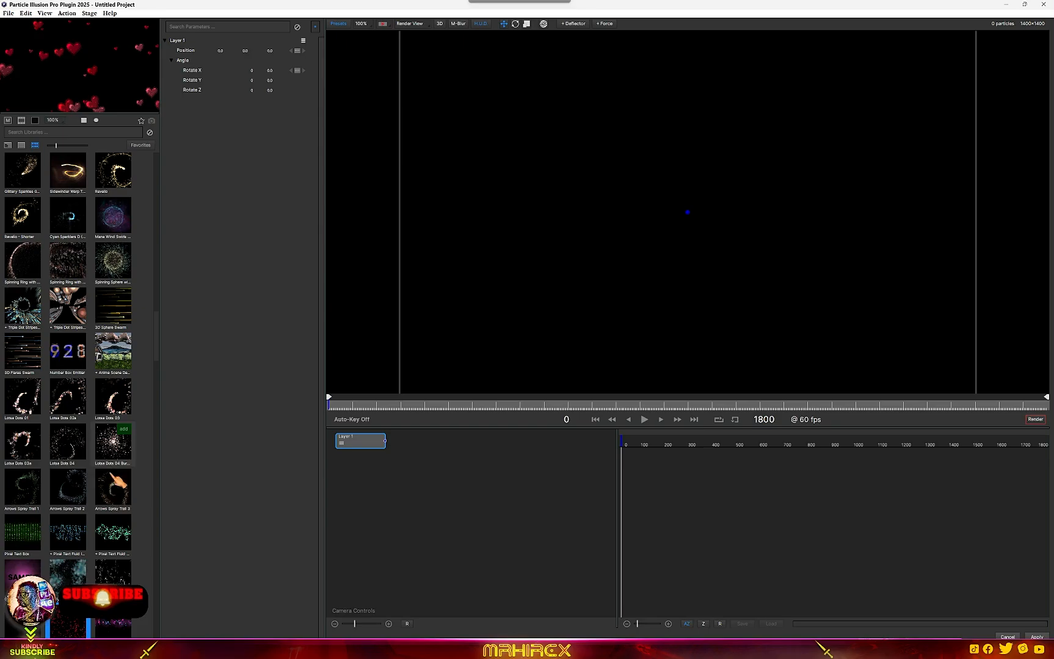
pyautogui.click(114, 625)
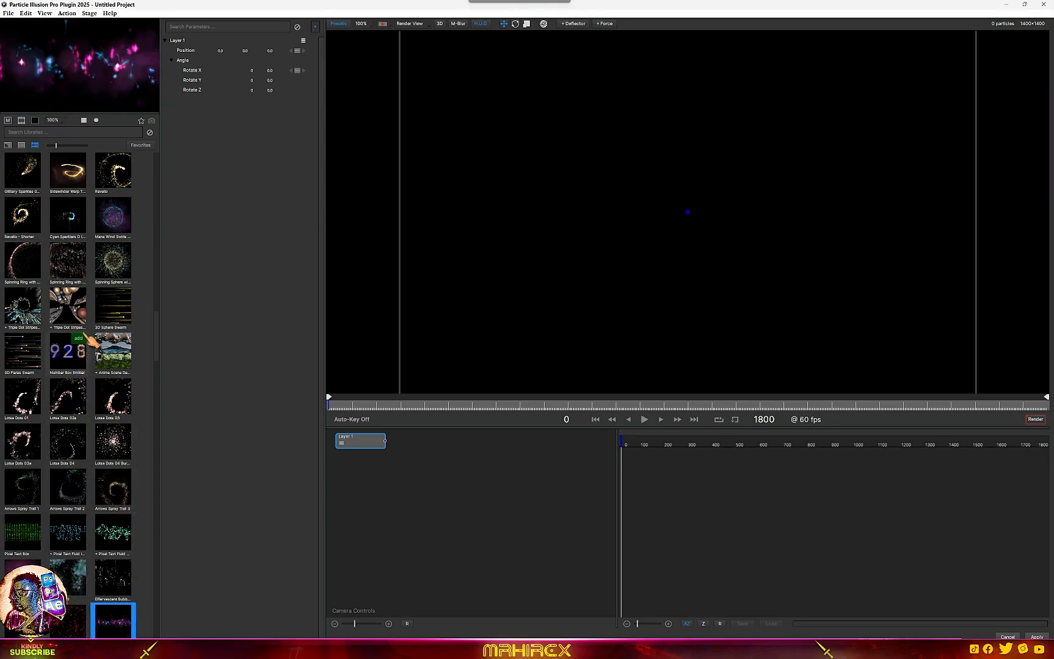
# Step: Add the Lotsa Dots 04 emitter to Layer 1 and apply the particle setup to the black solid
pyautogui.click(70, 455)
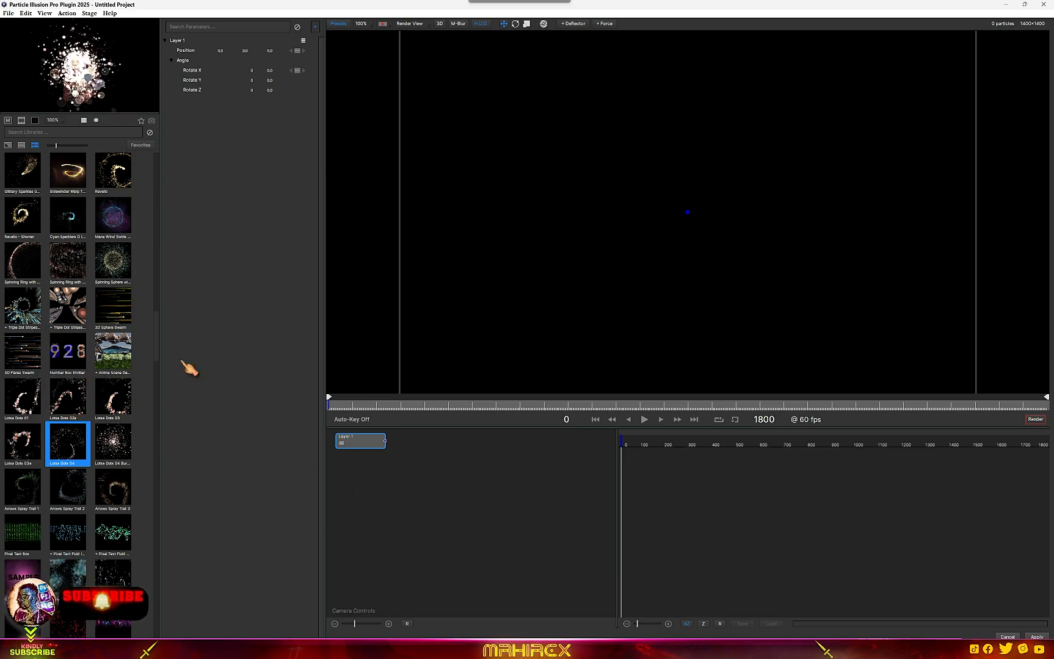
pyautogui.doubleClick(68, 442)
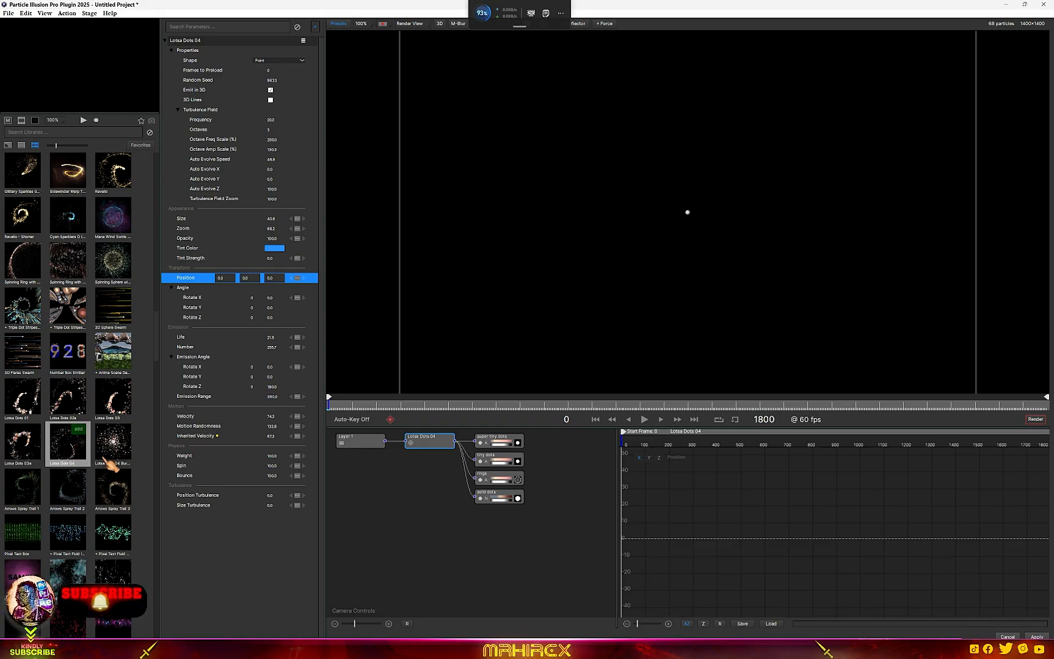
pyautogui.click(436, 512)
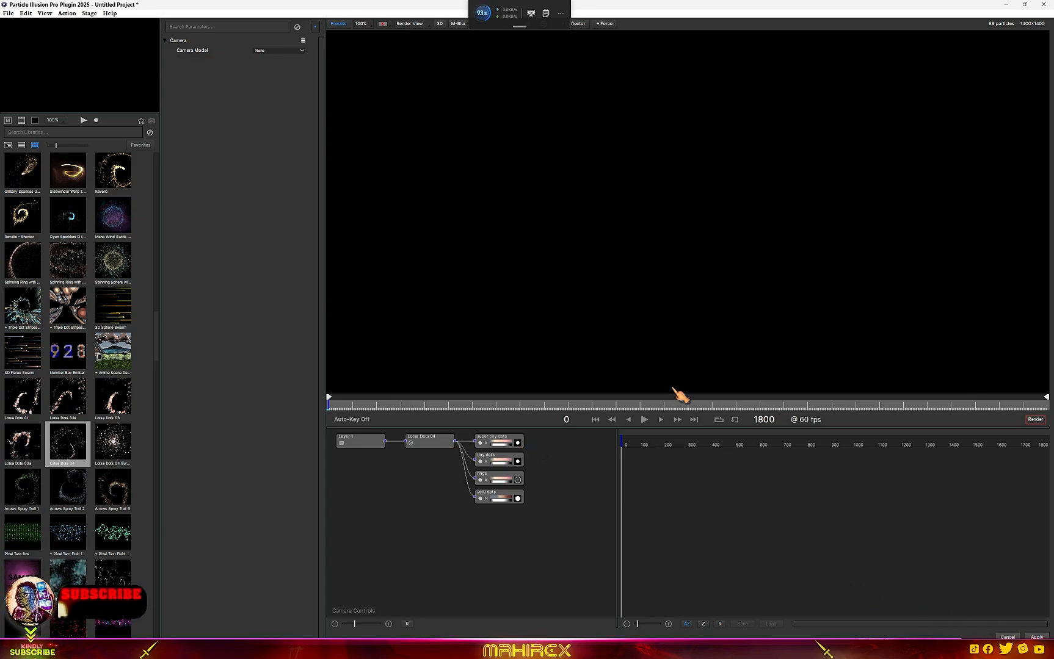
pyautogui.press('Return')
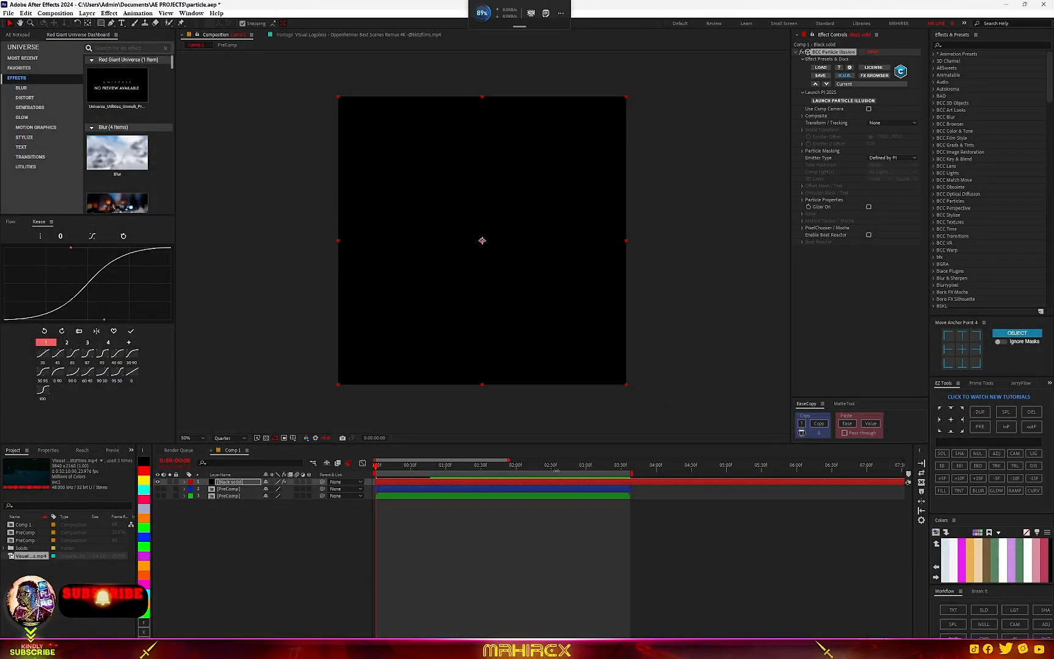
# Step: Check the particles at 0:00:00:44, hide the black solid and make both PreComp layers visible
pyautogui.moveTo(420, 470)
pyautogui.mouseDown()
pyautogui.moveTo(632, 484)
pyautogui.moveTo(427, 484)
pyautogui.mouseUp()
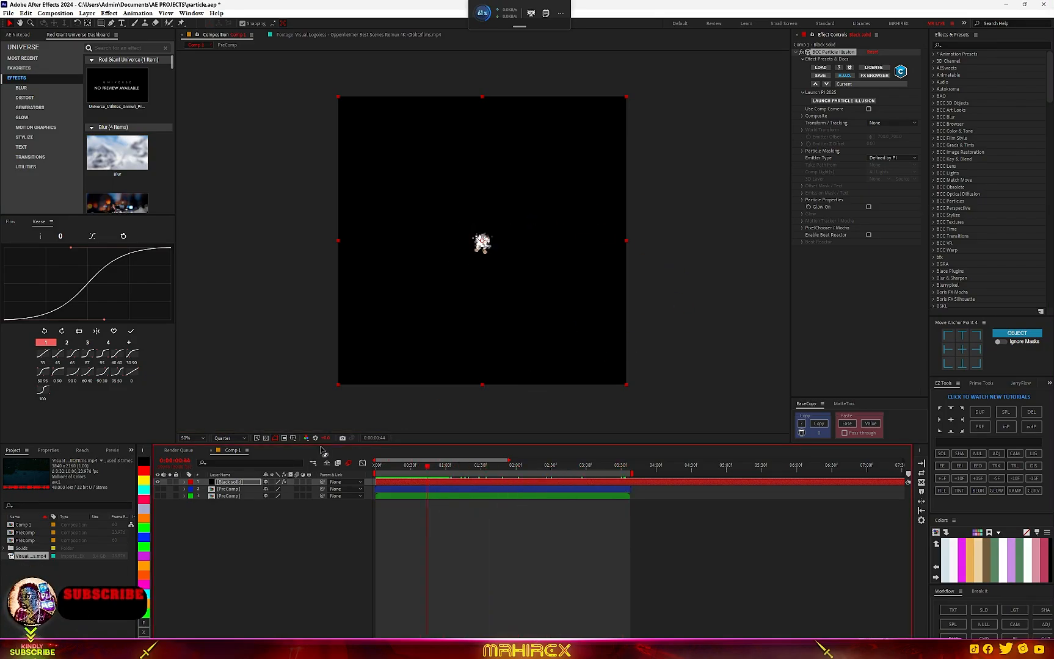
pyautogui.click(158, 482)
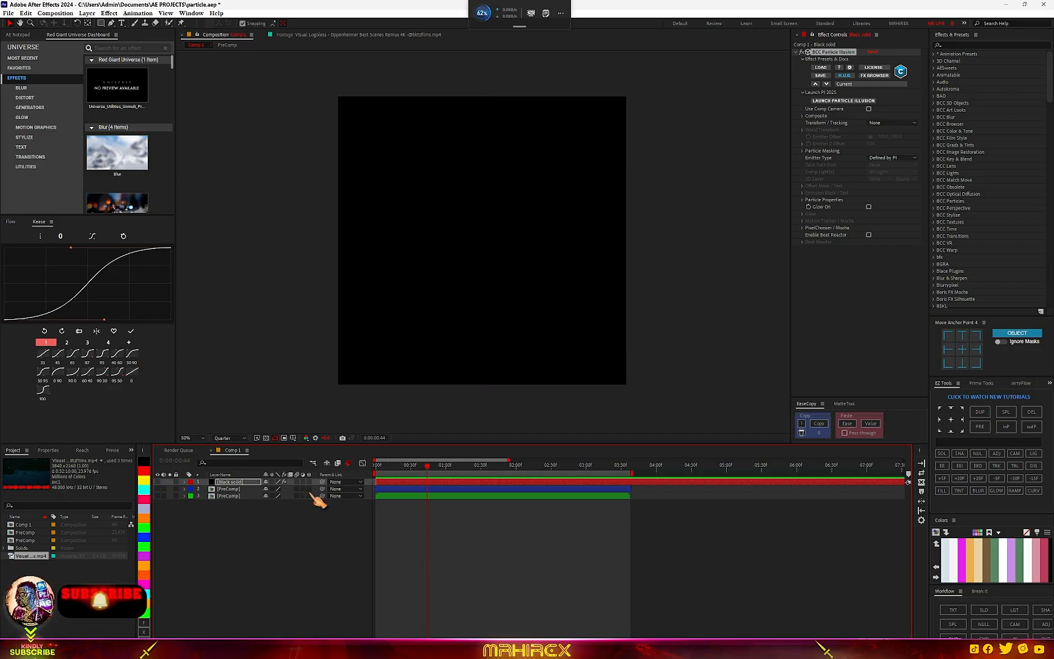
pyautogui.click(221, 489)
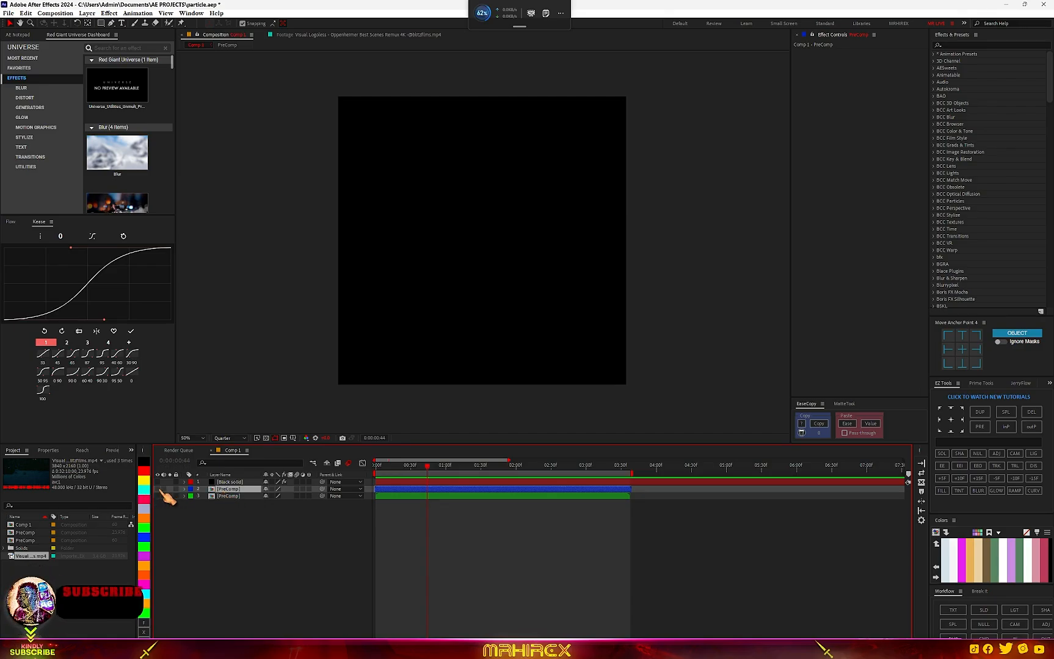
pyautogui.click(158, 489)
pyautogui.click(377, 497)
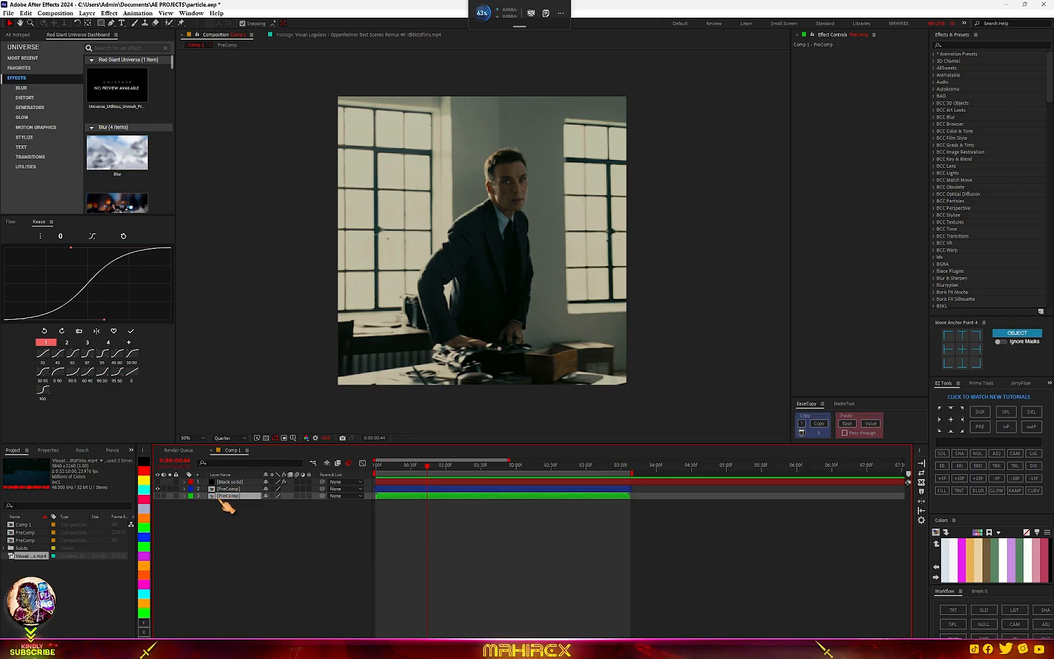
pyautogui.click(158, 497)
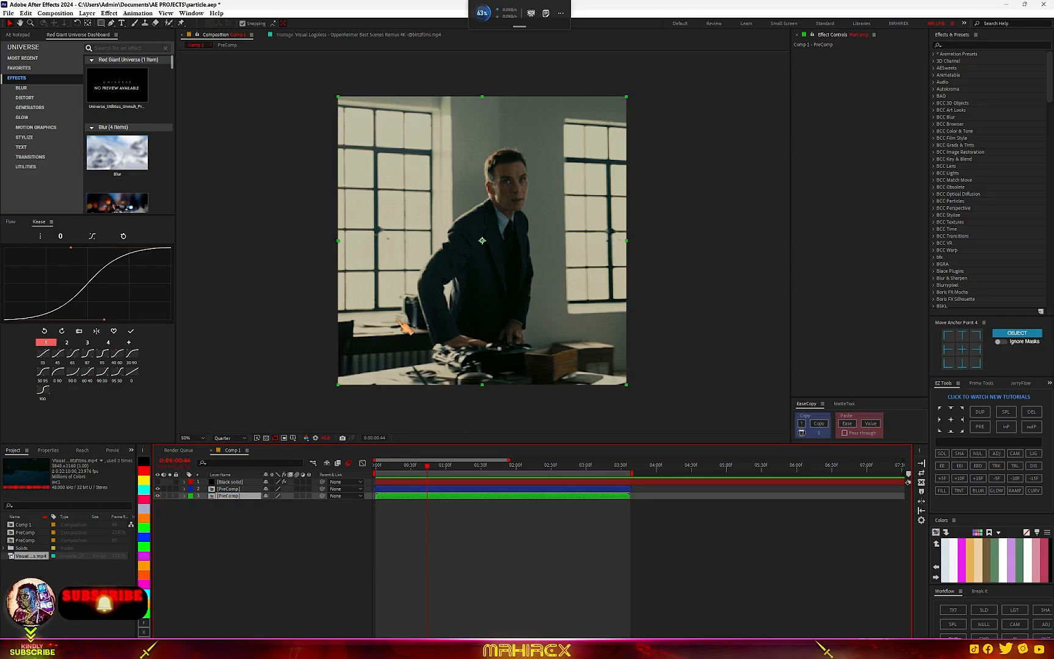
# Step: Move the bottom PreComp layer horizontally out of the frame so it adjoins the upper clip's right edge
pyautogui.scroll(-2, 406, 308)
pyautogui.moveTo(482, 241); pyautogui.dragTo(475, 303)
pyautogui.press('.')
pyautogui.scroll(-2, 486, 305)
pyautogui.press('v')
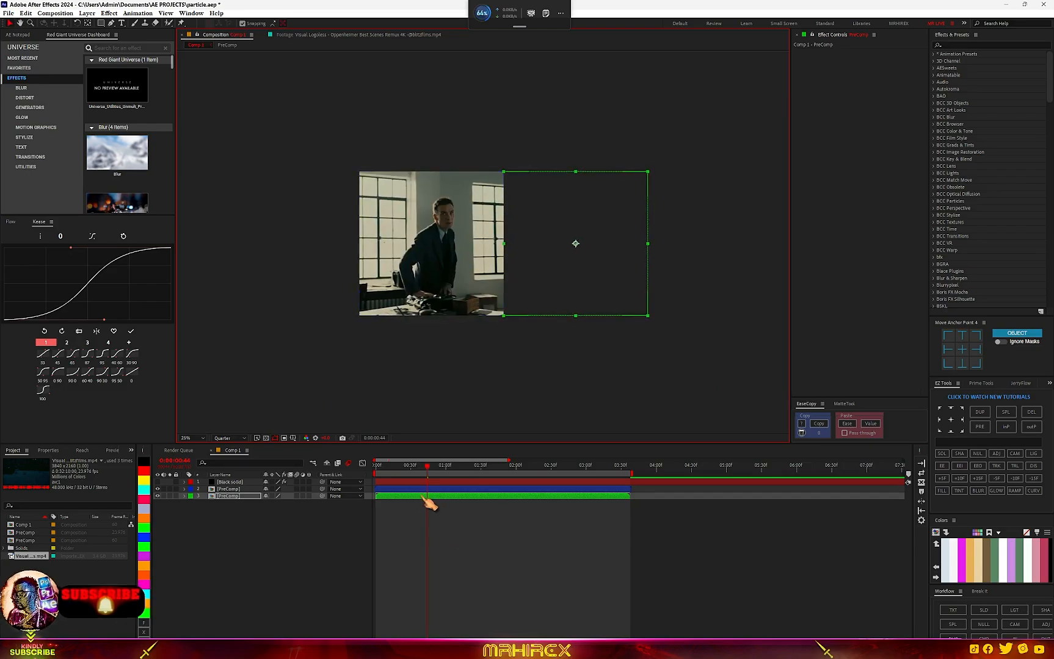
# Step: Shift the bottom PreComp layer in time to start at 0:00:02:02, and select the upper PreComp layer
pyautogui.moveTo(429, 471); pyautogui.dragTo(521, 474)
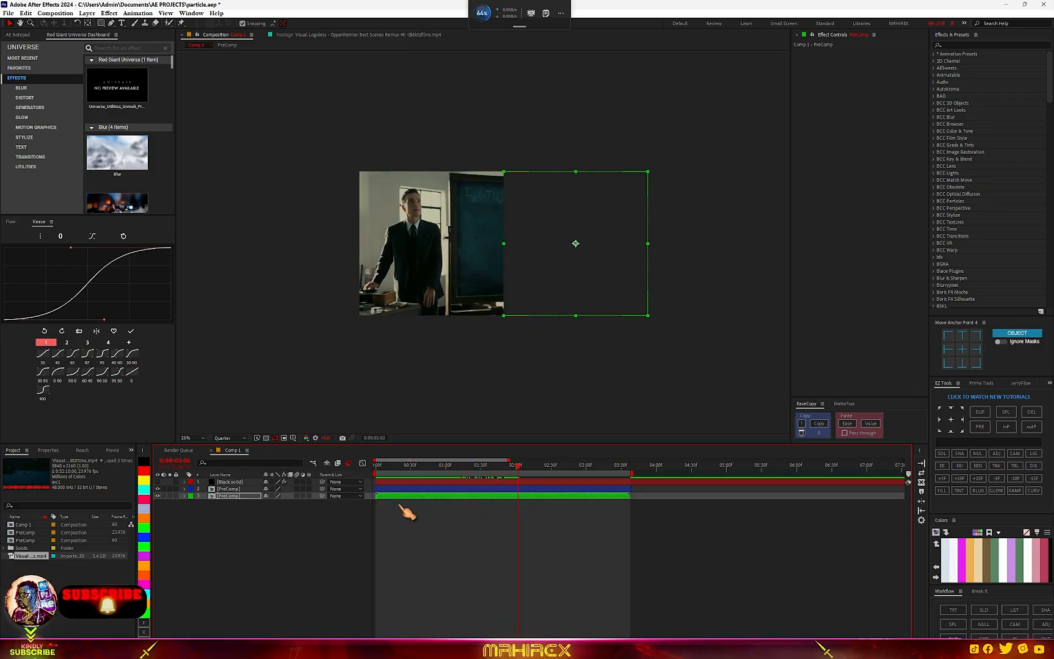
pyautogui.moveTo(385, 498); pyautogui.dragTo(533, 520)
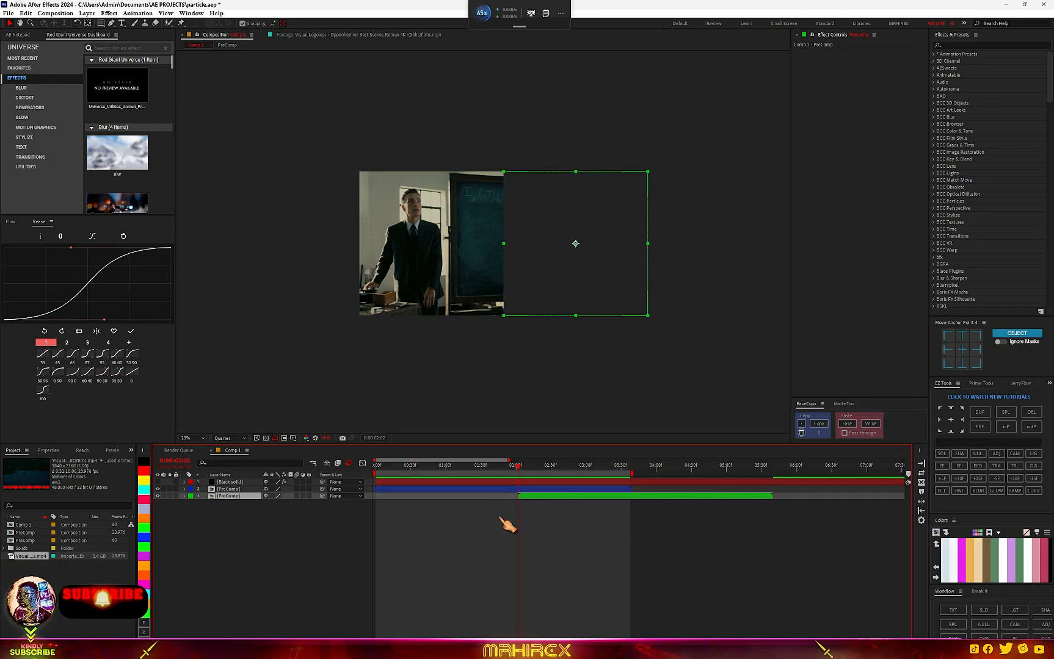
pyautogui.click(501, 488)
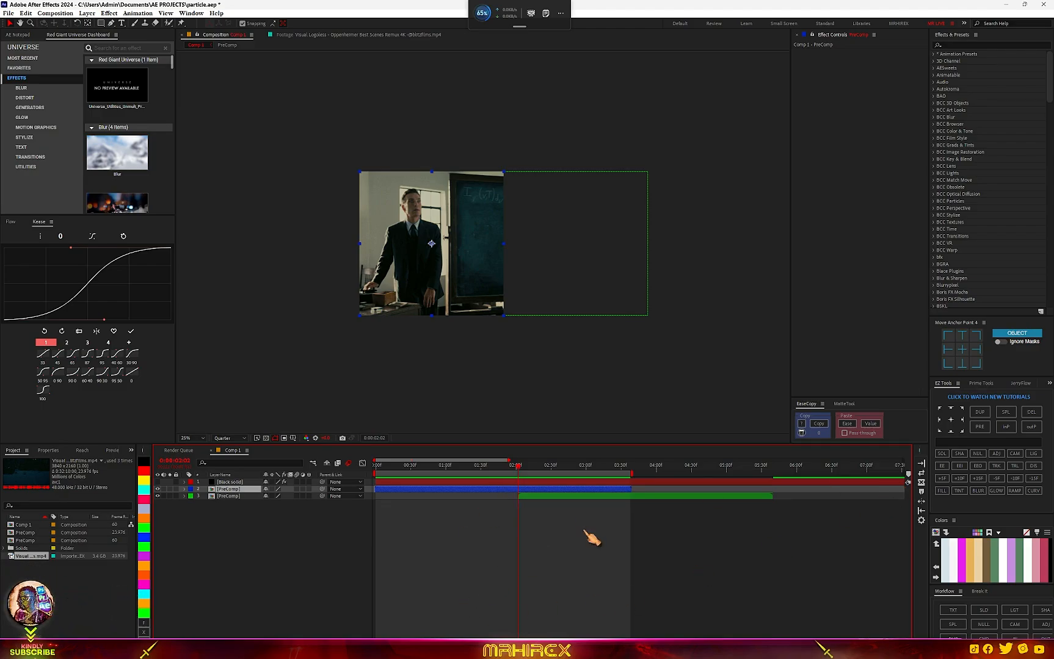
# Step: Add a null object, give it a cyan label colour and place it directly beneath the black solid
pyautogui.click(977, 454)
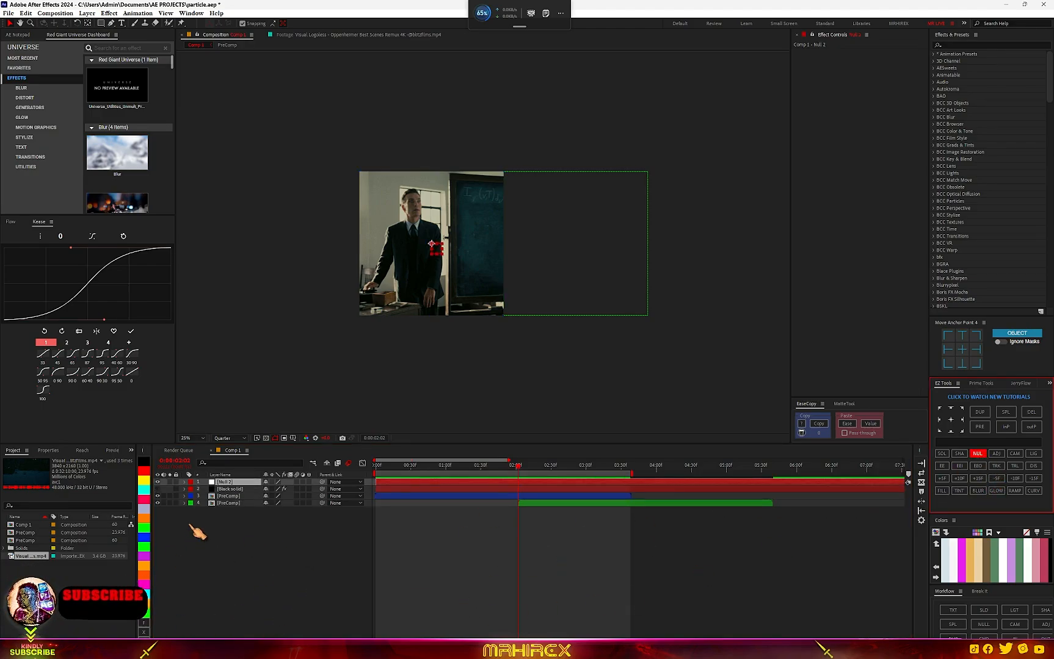
pyautogui.click(145, 596)
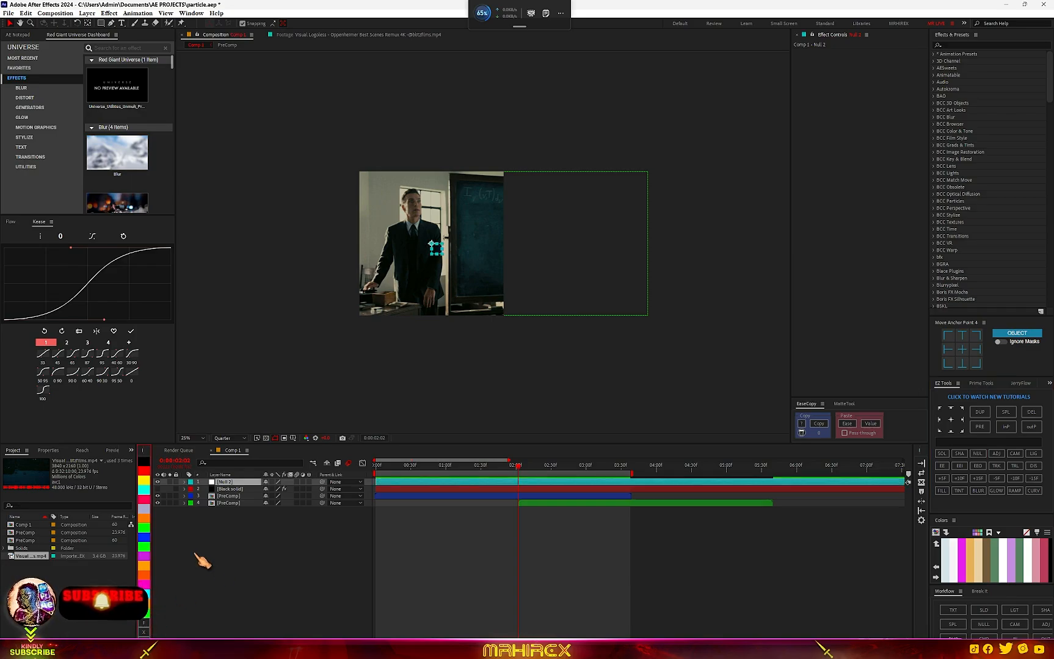
pyautogui.moveTo(235, 485)
pyautogui.mouseDown()
pyautogui.moveTo(229, 500)
pyautogui.moveTo(234, 493)
pyautogui.mouseUp()
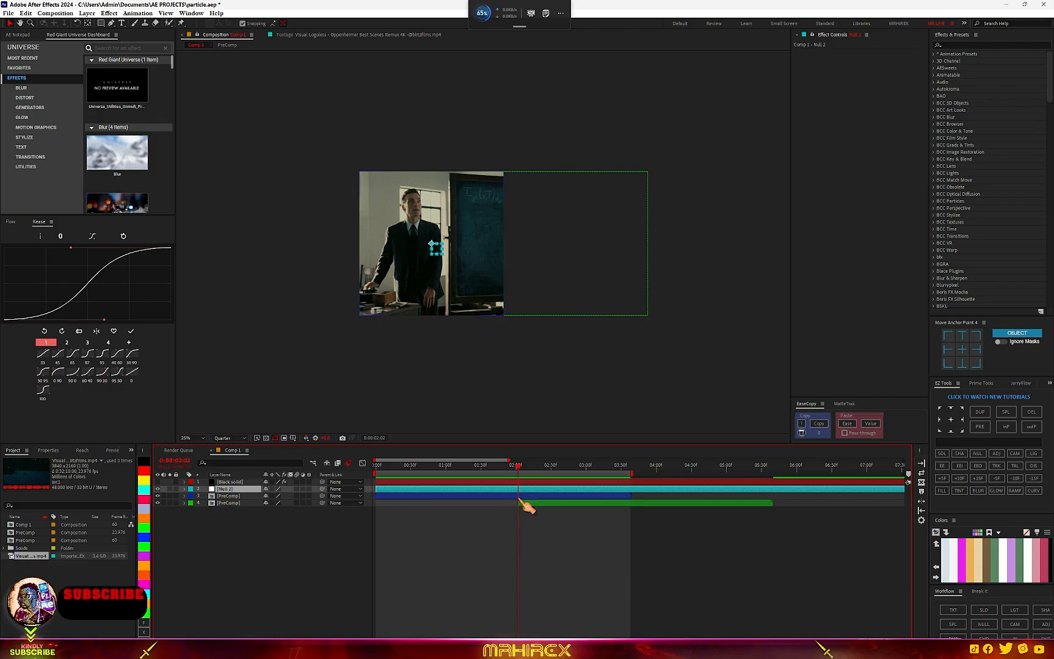
# Step: Parent both PreComp layers to the null and enable motion blur on the null and both PreComps
pyautogui.moveTo(298, 562); pyautogui.dragTo(225, 508)
pyautogui.moveTo(323, 503); pyautogui.dragTo(229, 489)
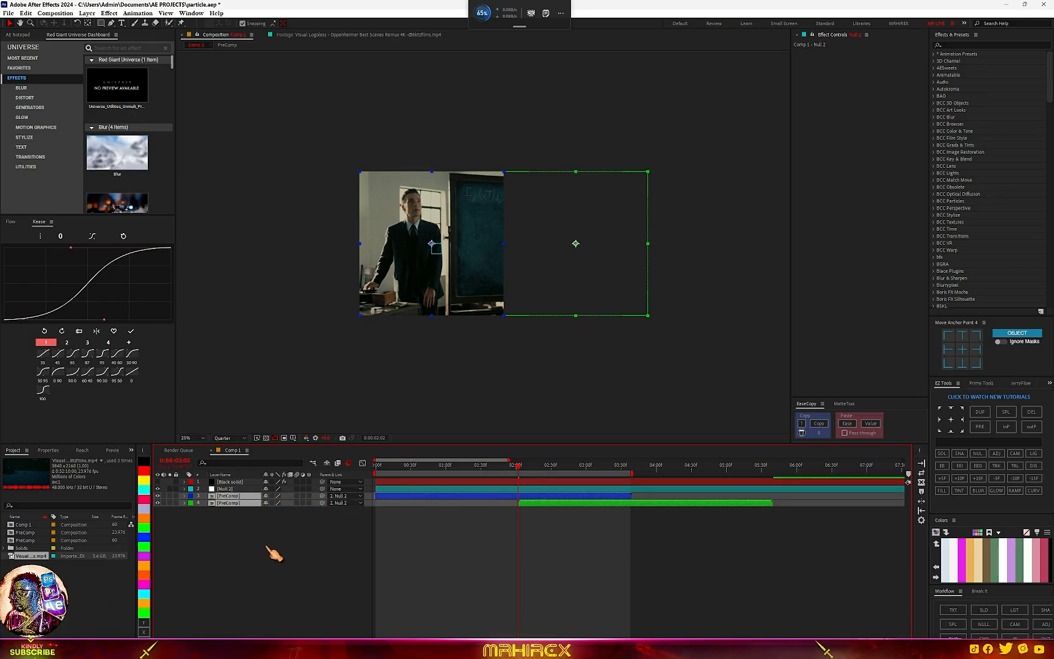
pyautogui.moveTo(267, 547); pyautogui.dragTo(224, 487)
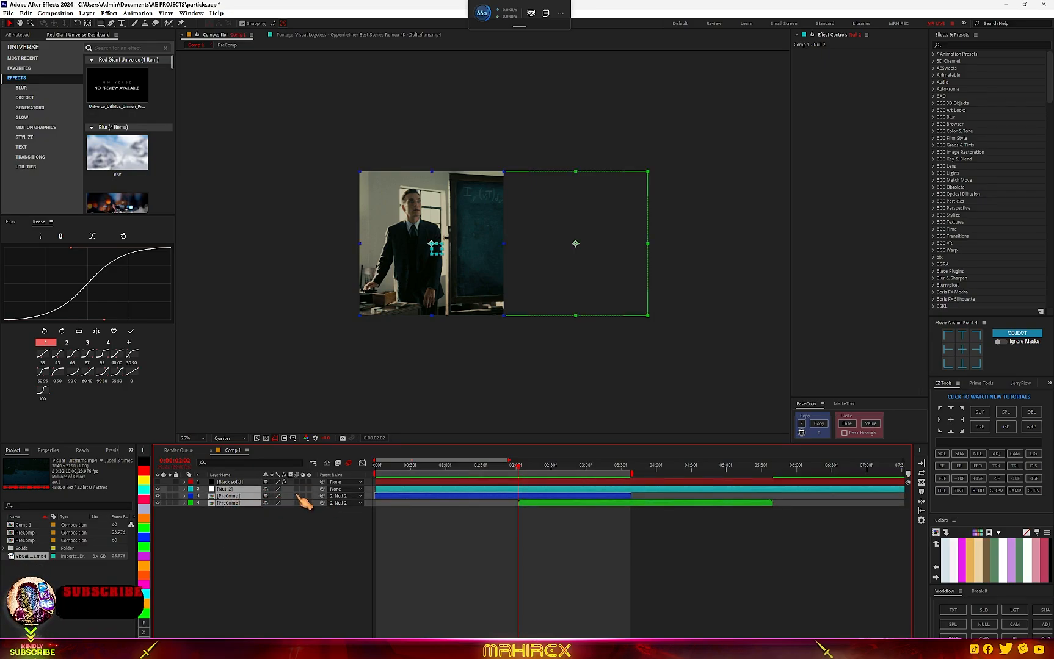
pyautogui.click(298, 496)
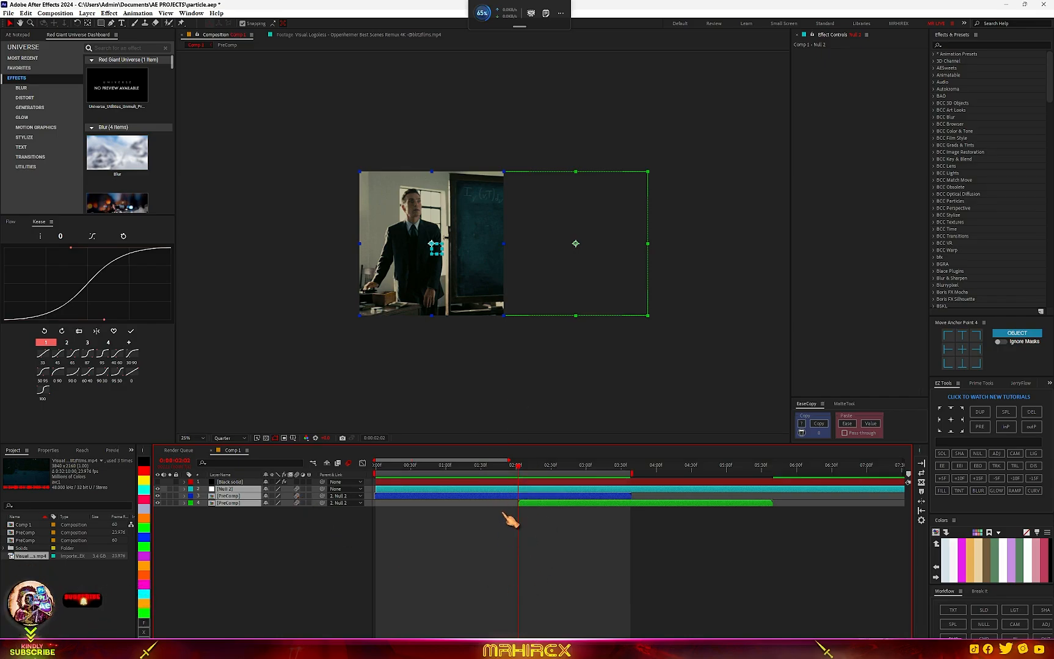
# Step: Set a starting Position keyframe on the null at 0:00:02:02
pyautogui.click(515, 568)
pyautogui.click(521, 490)
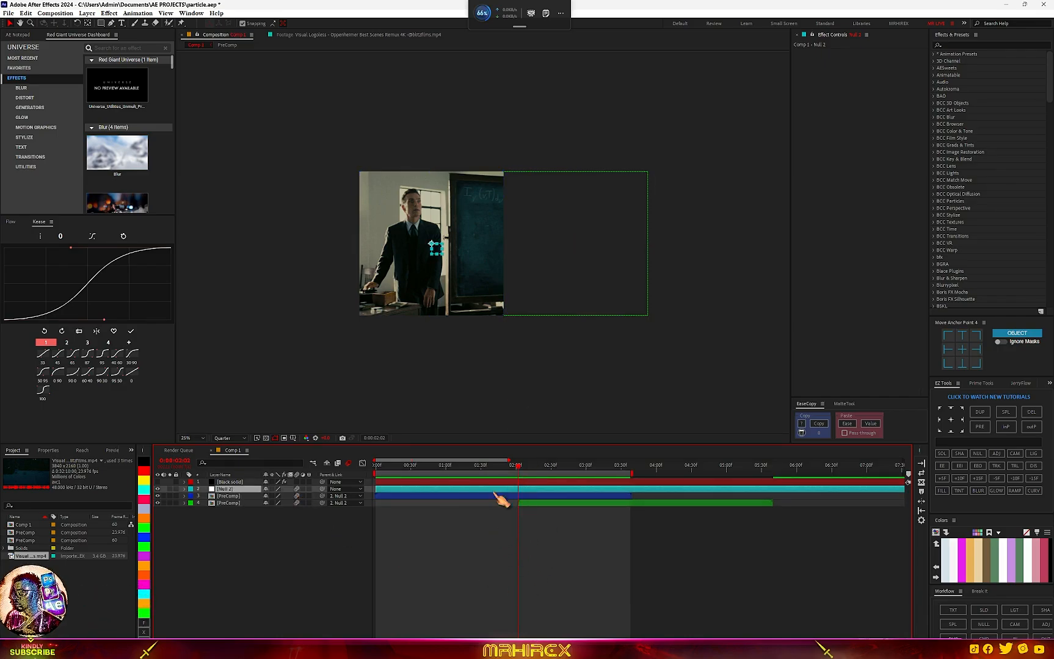
pyautogui.press('p')
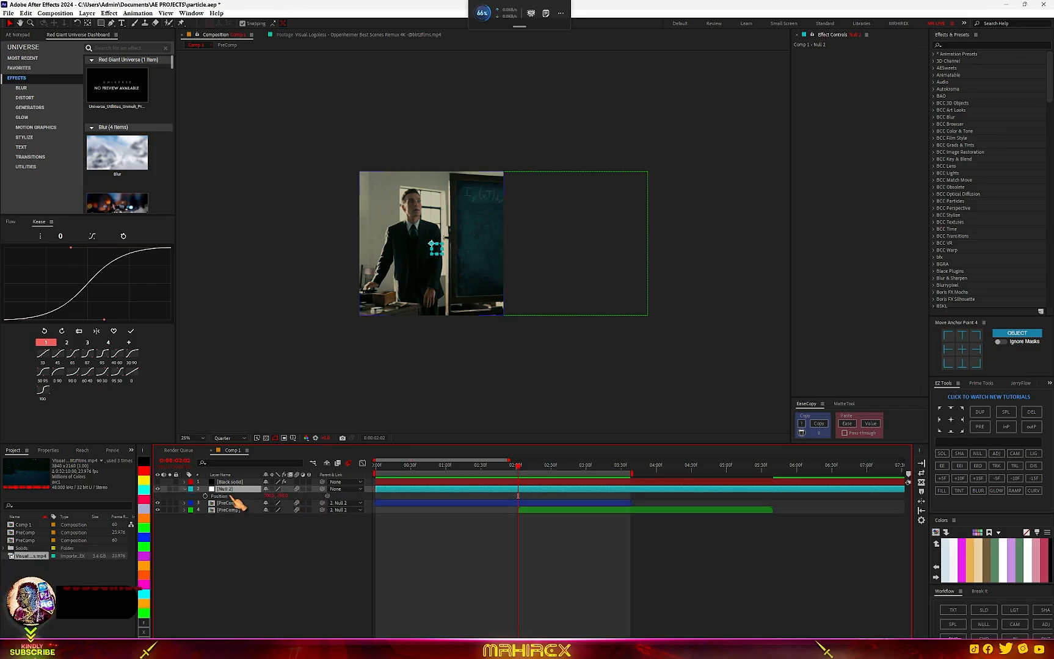
pyautogui.click(206, 496)
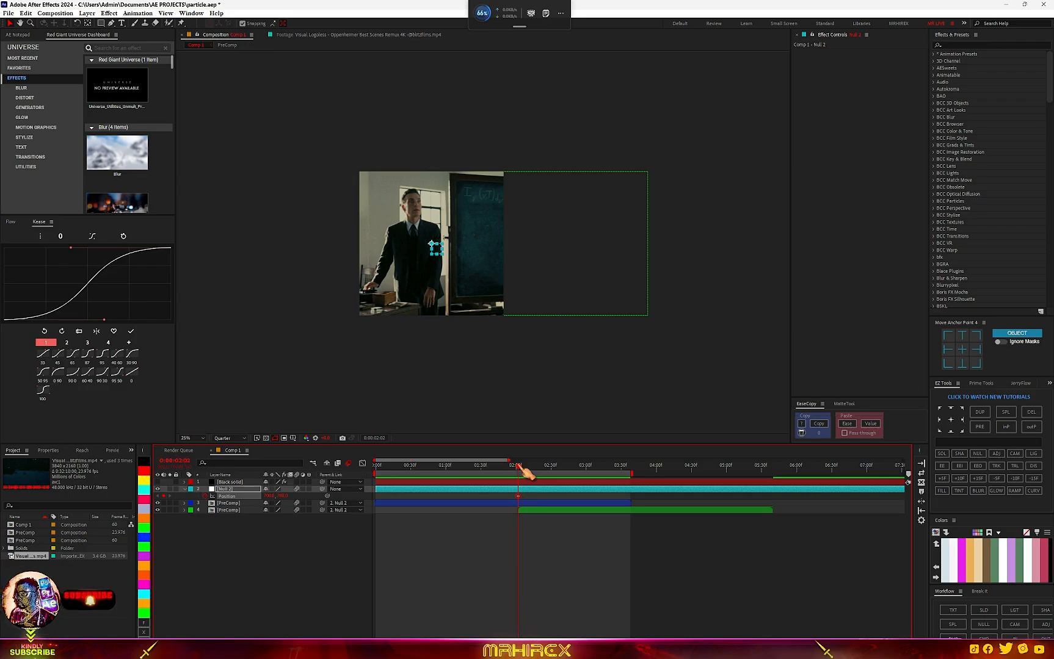
# Step: At about 0:00:02:59, shift the null horizontally to the left until the second clip fills the frame, setting its ending Position keyframe
pyautogui.moveTo(519, 468); pyautogui.dragTo(597, 486)
pyautogui.moveTo(600, 486); pyautogui.dragTo(585, 489)
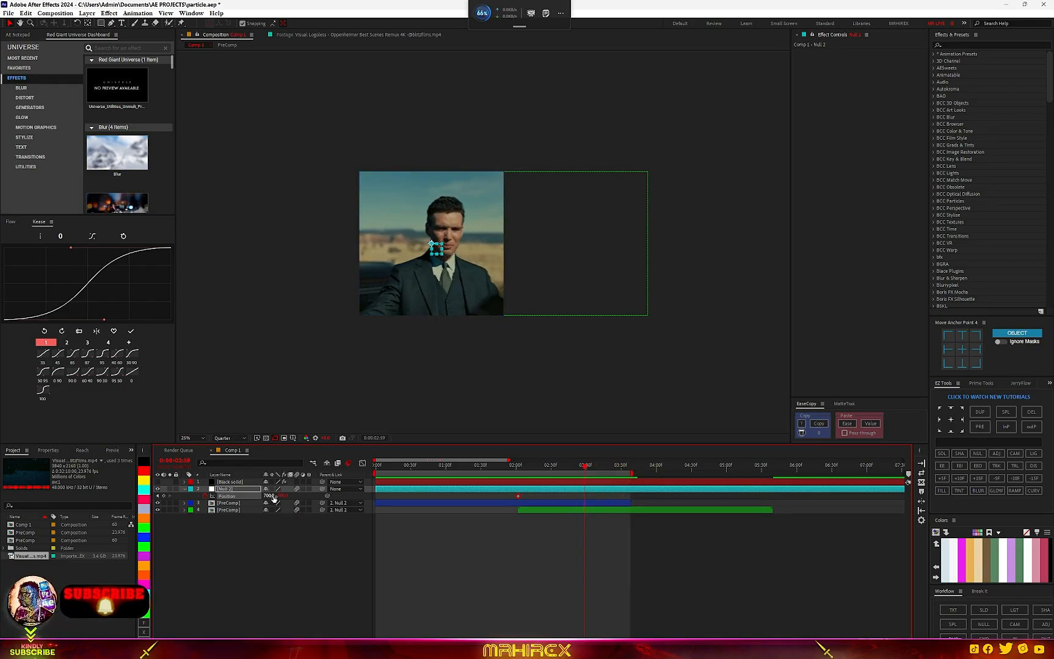
pyautogui.moveTo(269, 497); pyautogui.dragTo(1, 500)
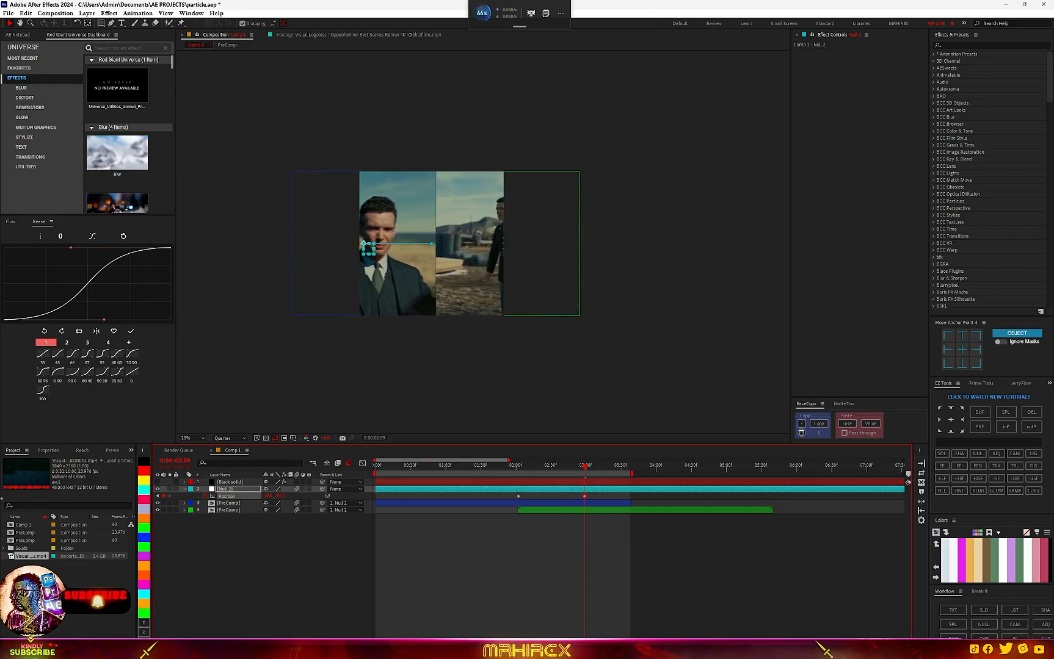
pyautogui.moveTo(269, 497); pyautogui.dragTo(74, 505)
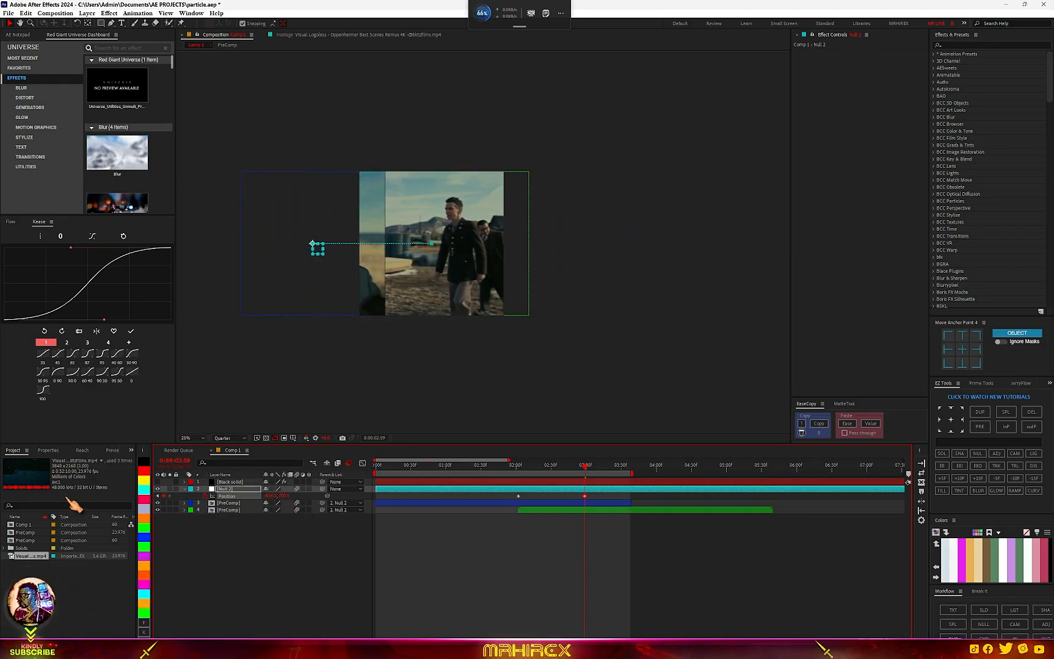
pyautogui.moveTo(270, 496); pyautogui.dragTo(164, 495)
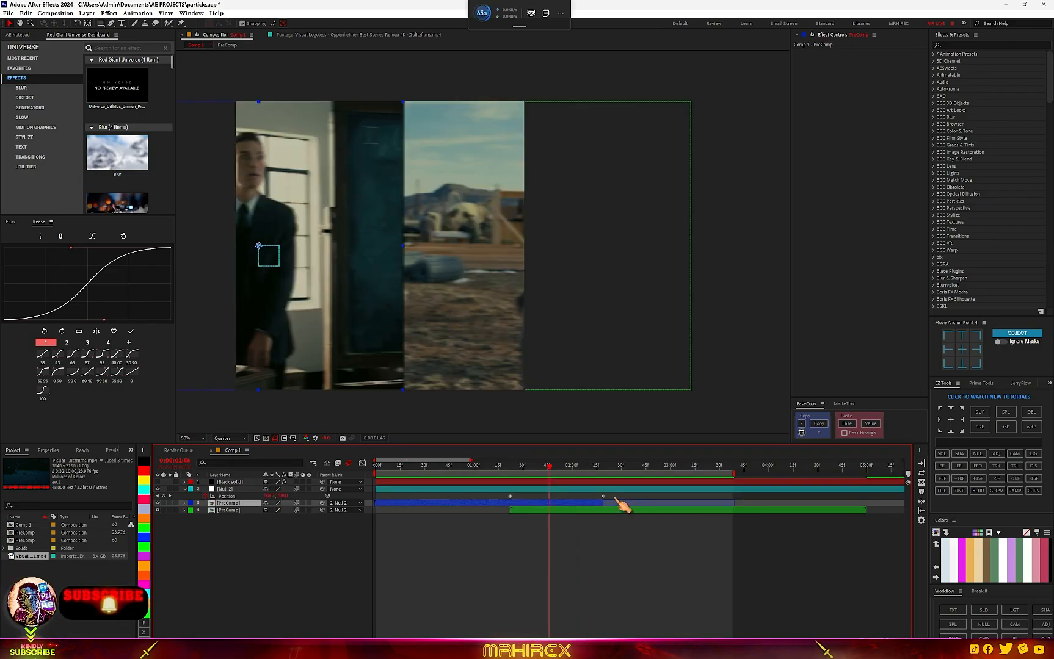
# Step: Apply Easy Ease to the null's two Position keyframes and steepen their speed graph into a sharp central peak
pyautogui.moveTo(611, 495); pyautogui.dragTo(495, 499)
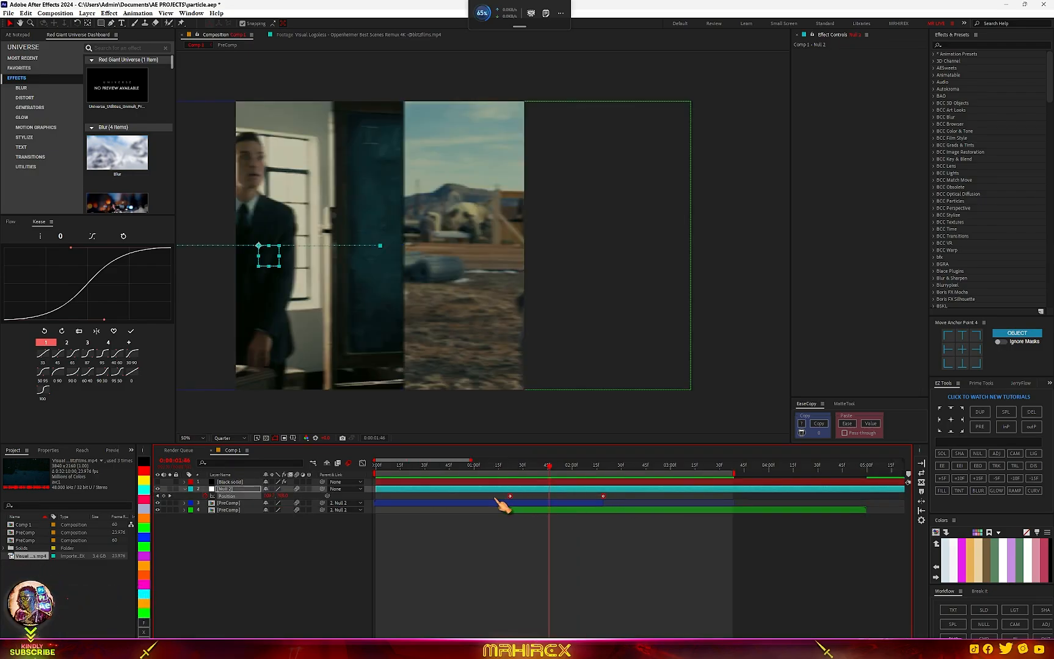
pyautogui.press('F9')
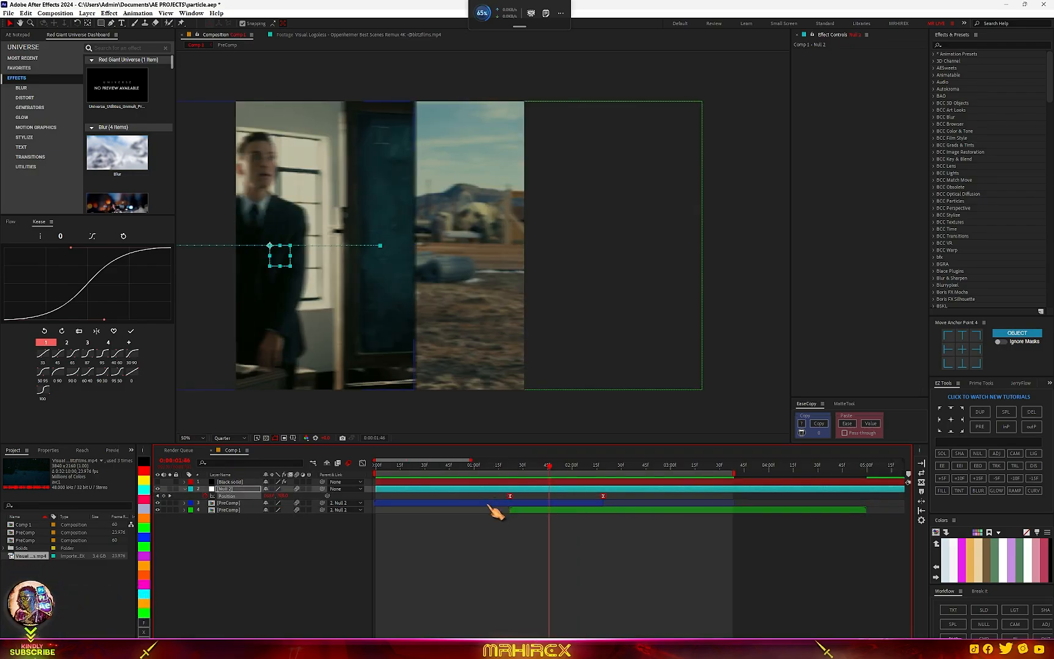
pyautogui.click(363, 464)
pyautogui.rightClick(556, 564)
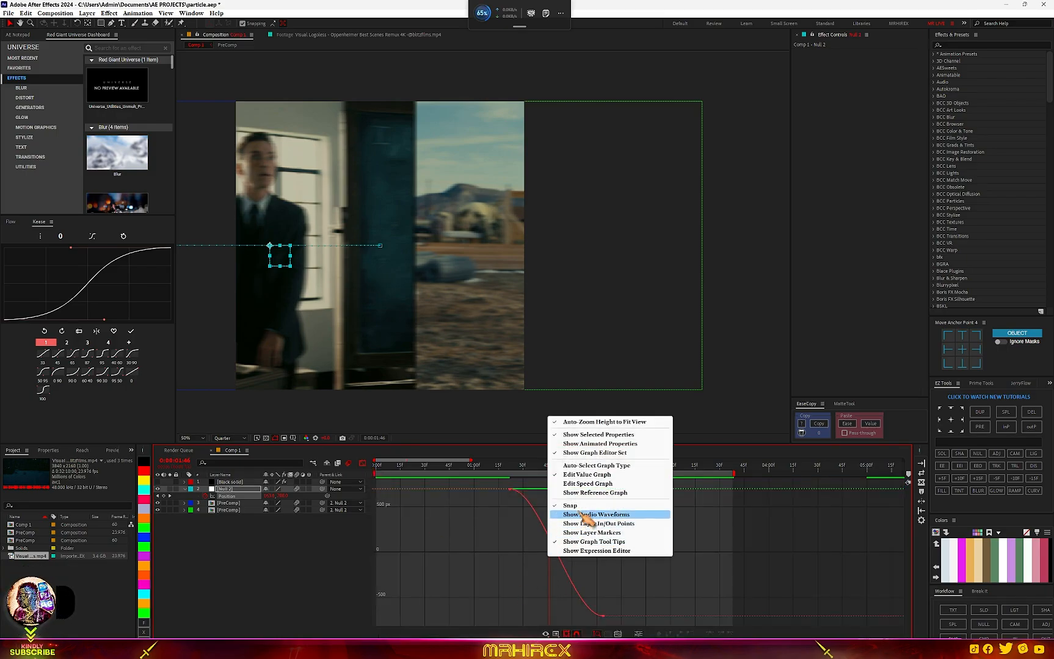
pyautogui.click(602, 481)
pyautogui.click(504, 468)
pyautogui.press('space')
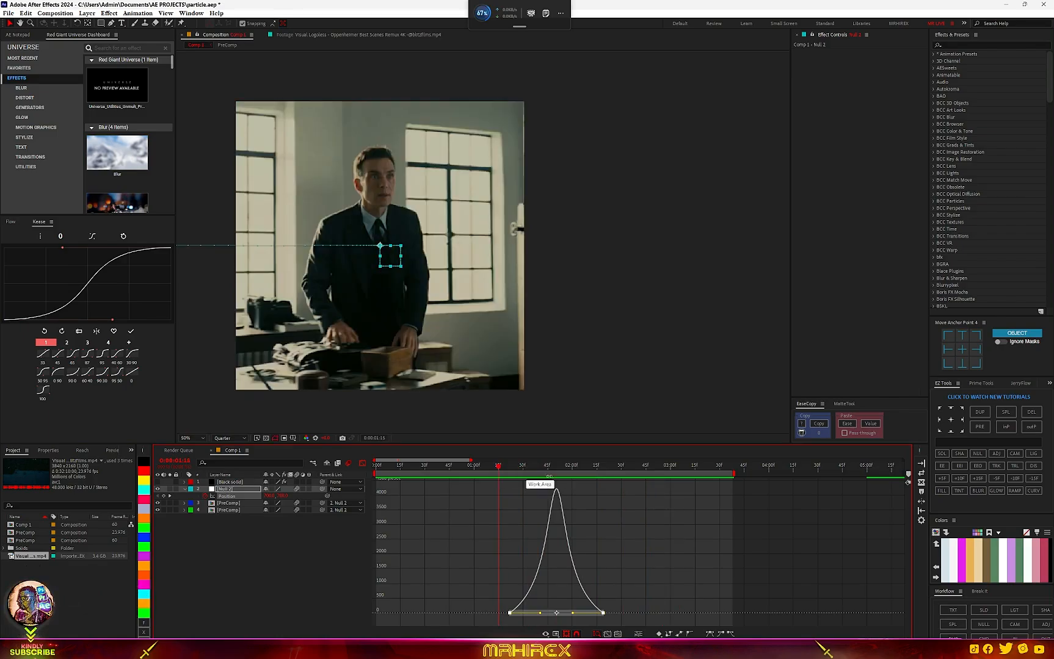
pyautogui.click(505, 469)
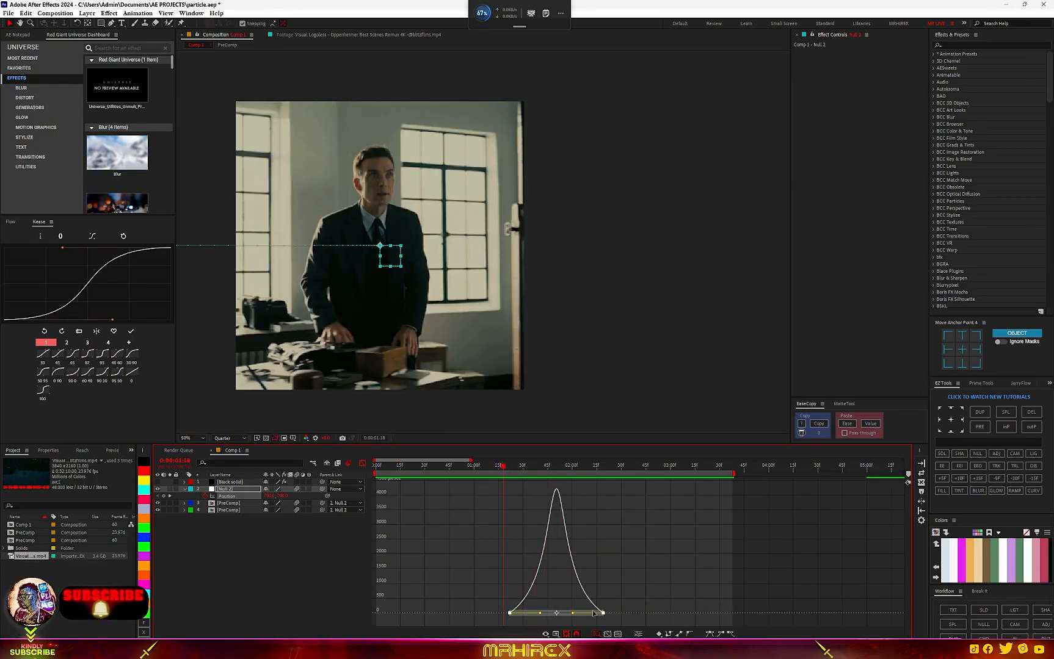
pyautogui.click(362, 464)
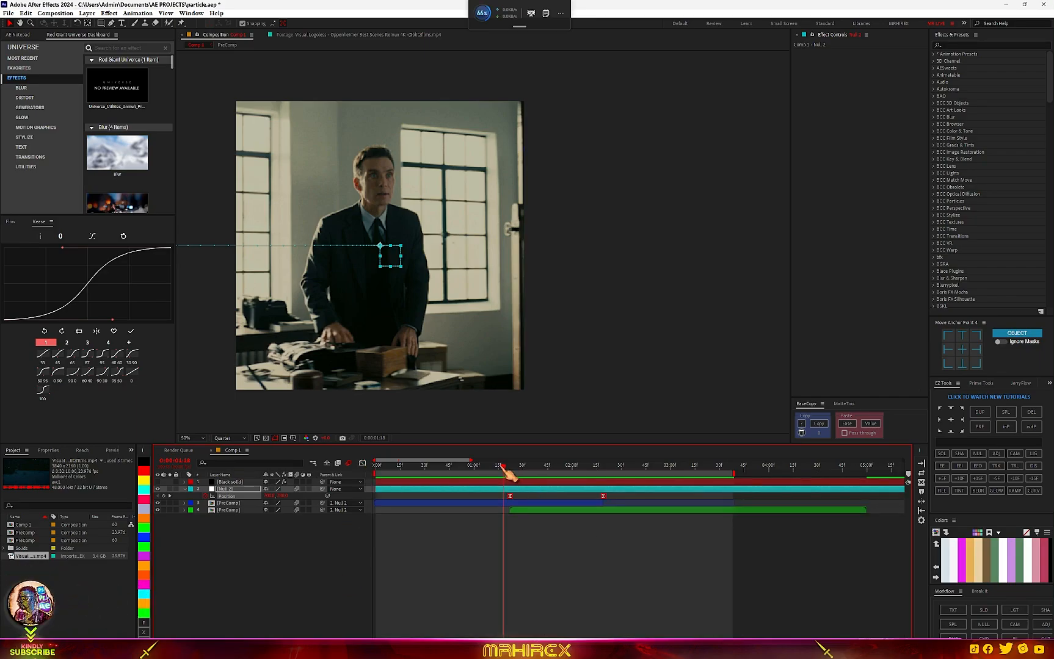
# Step: Make the black solid visible and set its Particle Illusion Transform / Tracking to World + Emitter
pyautogui.moveTo(503, 467); pyautogui.dragTo(528, 490)
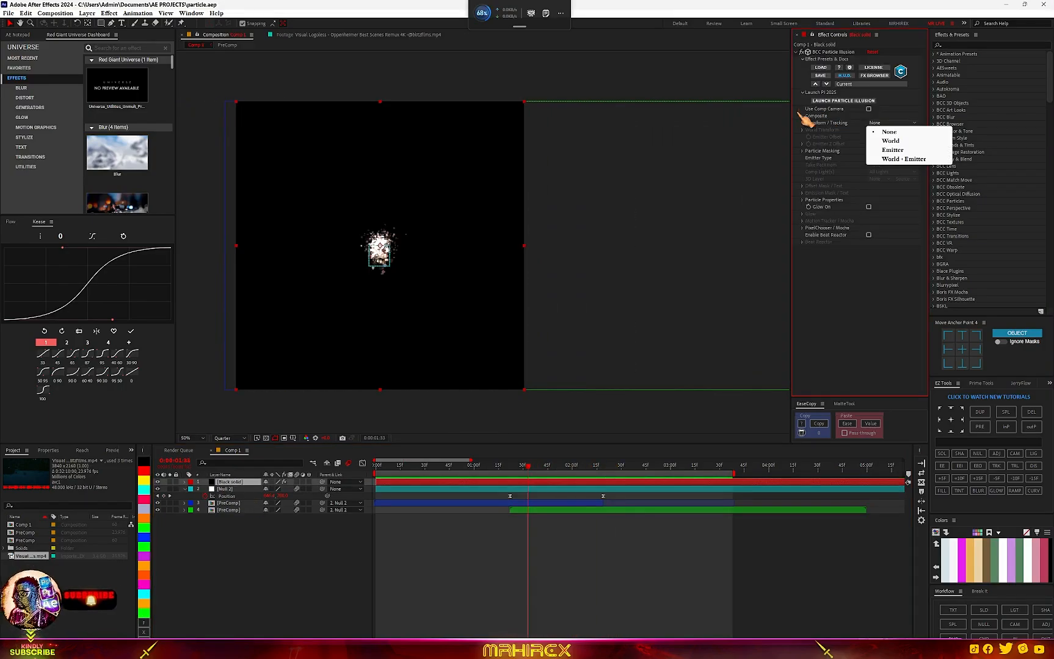
pyautogui.click(829, 124)
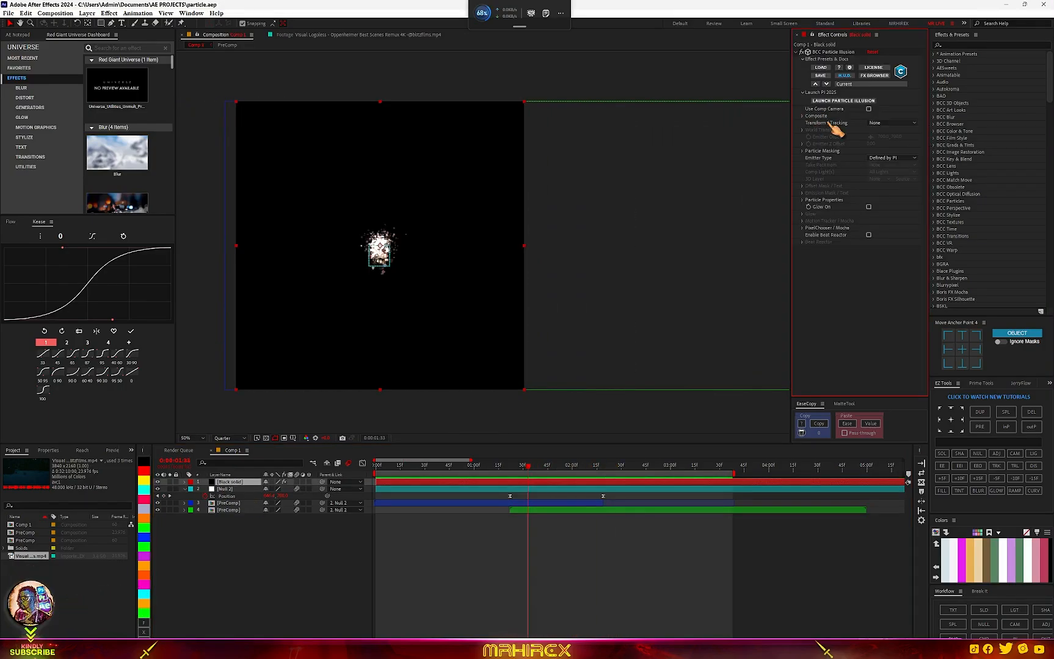
pyautogui.click(893, 123)
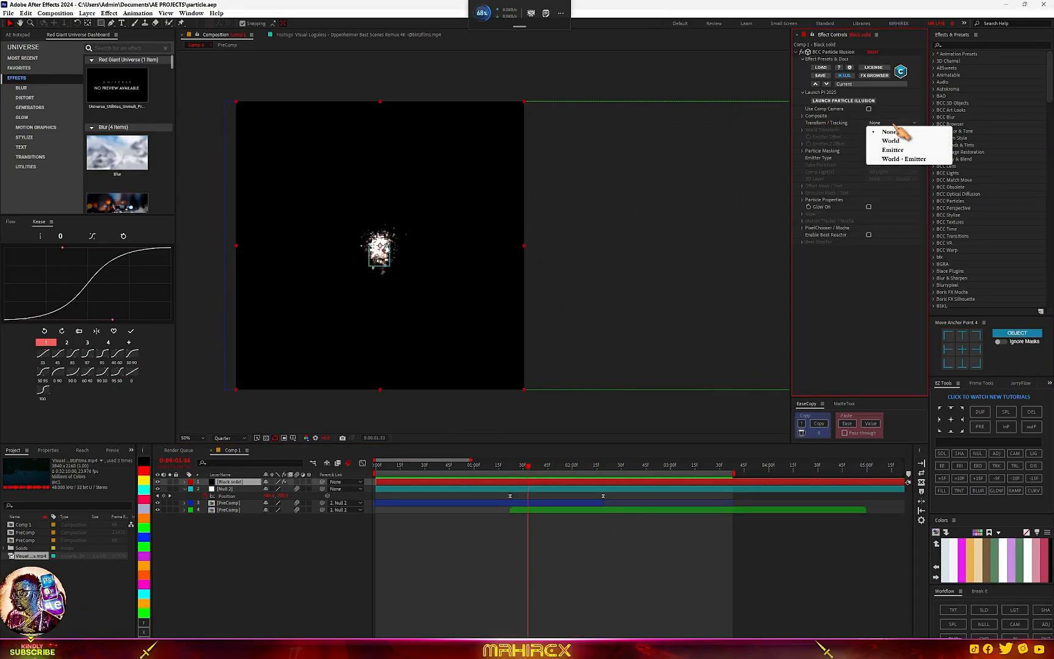
pyautogui.click(909, 160)
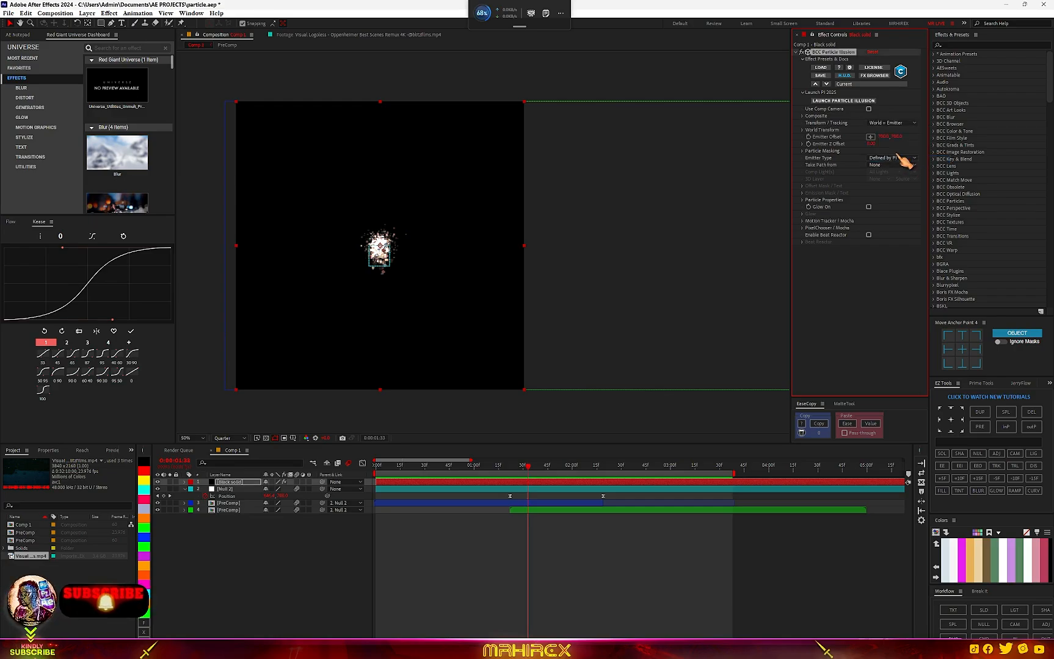
# Step: Set the Particle Illusion Composite Style to Alpha + Apply Mode and save the project
pyautogui.click(803, 117)
pyautogui.click(891, 123)
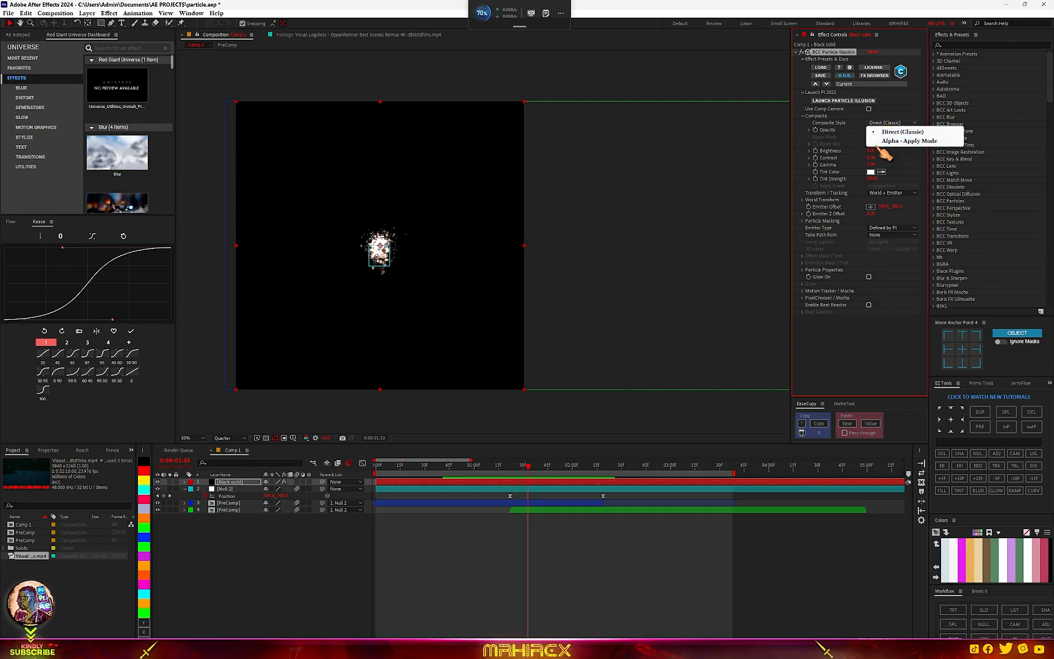
pyautogui.click(910, 141)
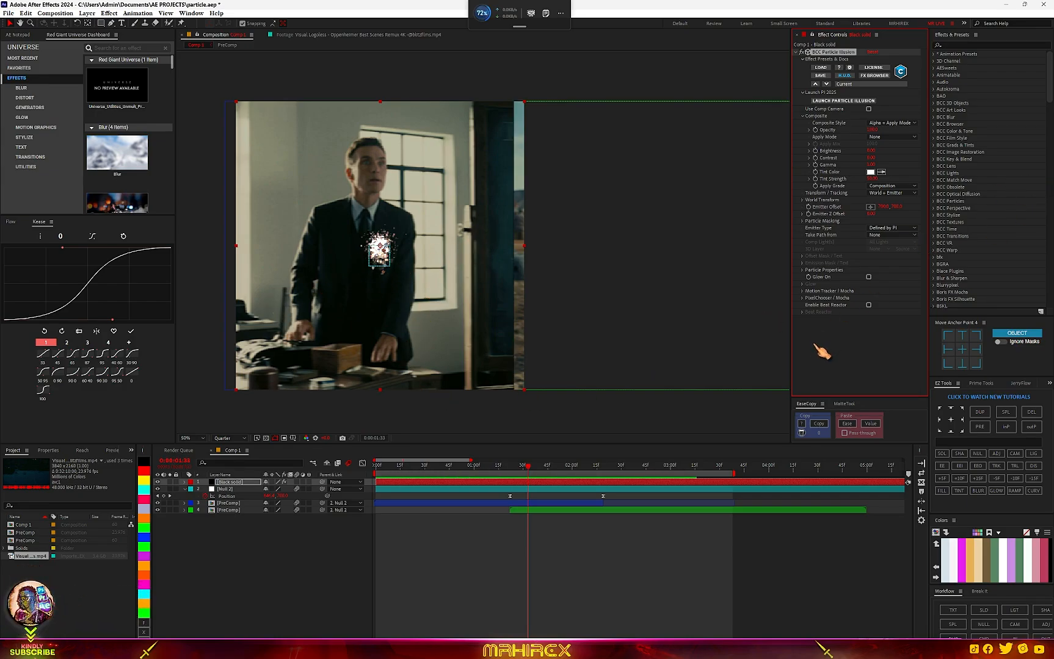
pyautogui.hotkey('ctrl', 's')
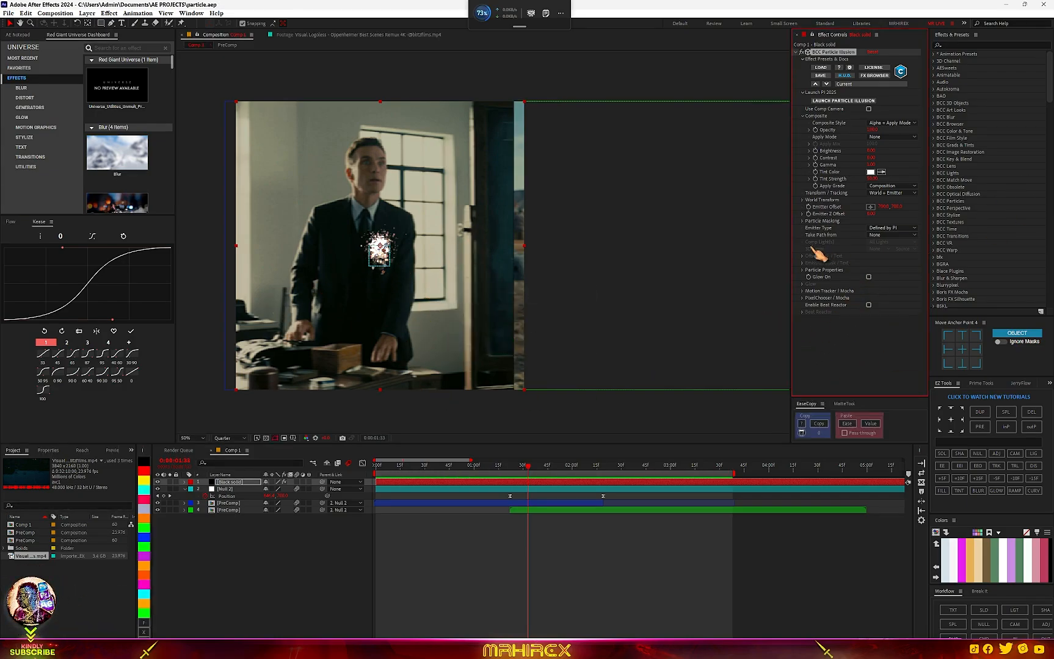
# Step: In the Particle Properties, set the Size to 75 and increase the Zoom well above 100
pyautogui.click(803, 271)
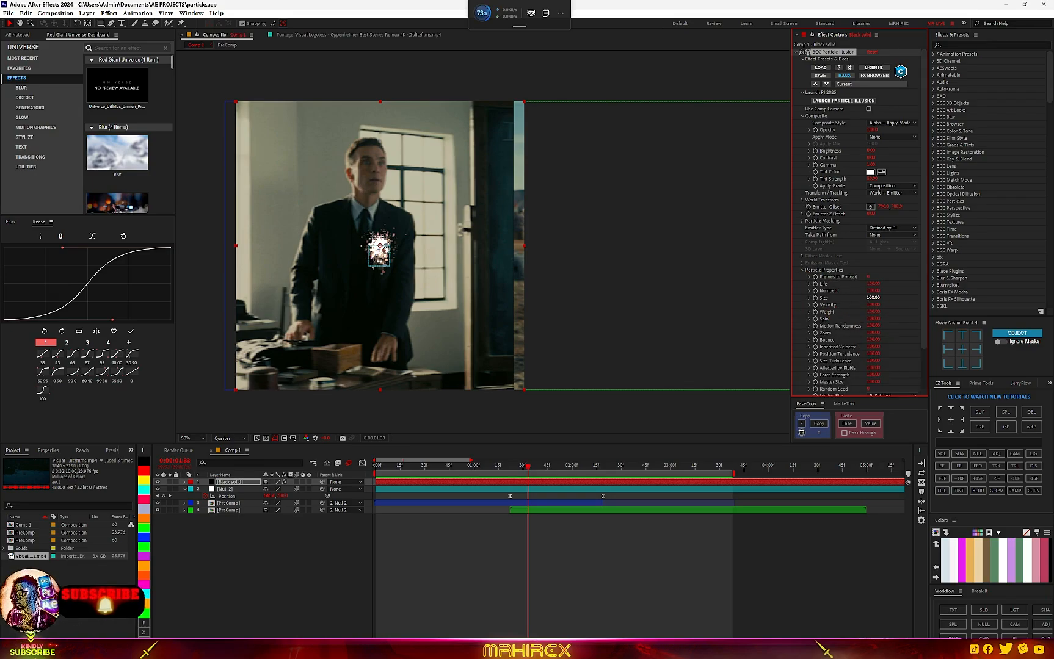
pyautogui.write('75')
pyautogui.press('Return')
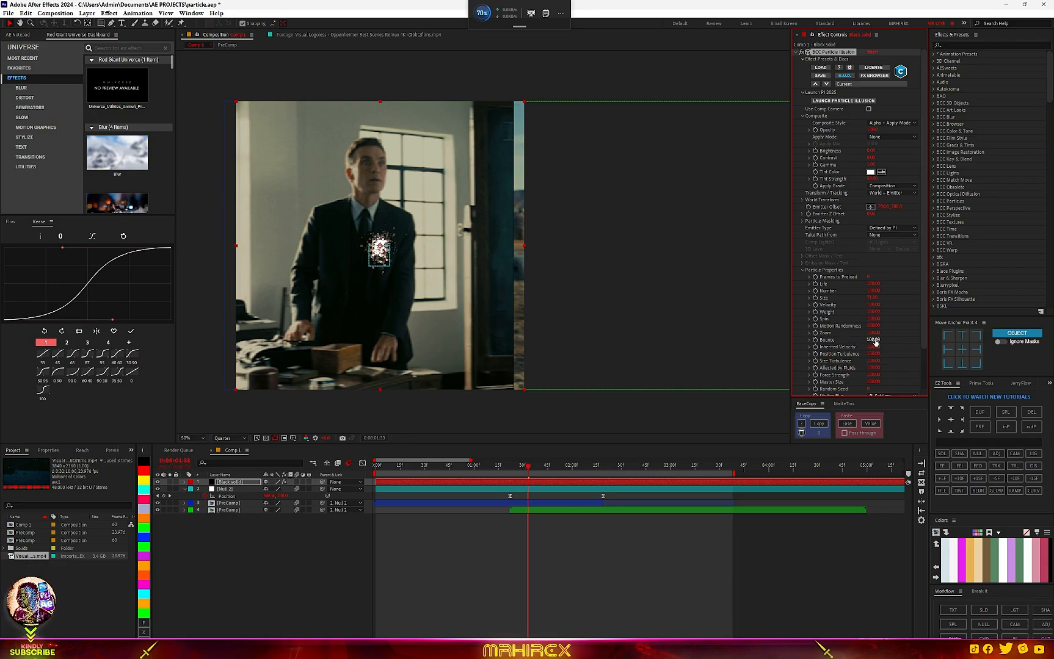
pyautogui.moveTo(872, 333); pyautogui.dragTo(959, 315)
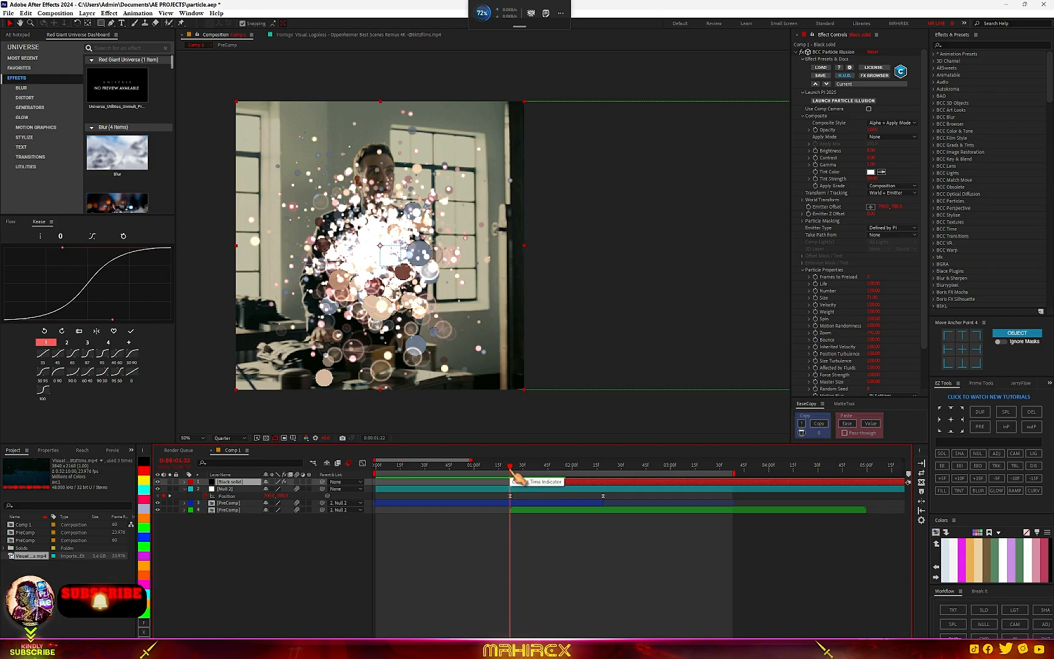
# Step: Rename the black solid layer as particles and scale it up to about twice its size
pyautogui.rightClick(232, 483)
pyautogui.click(264, 461)
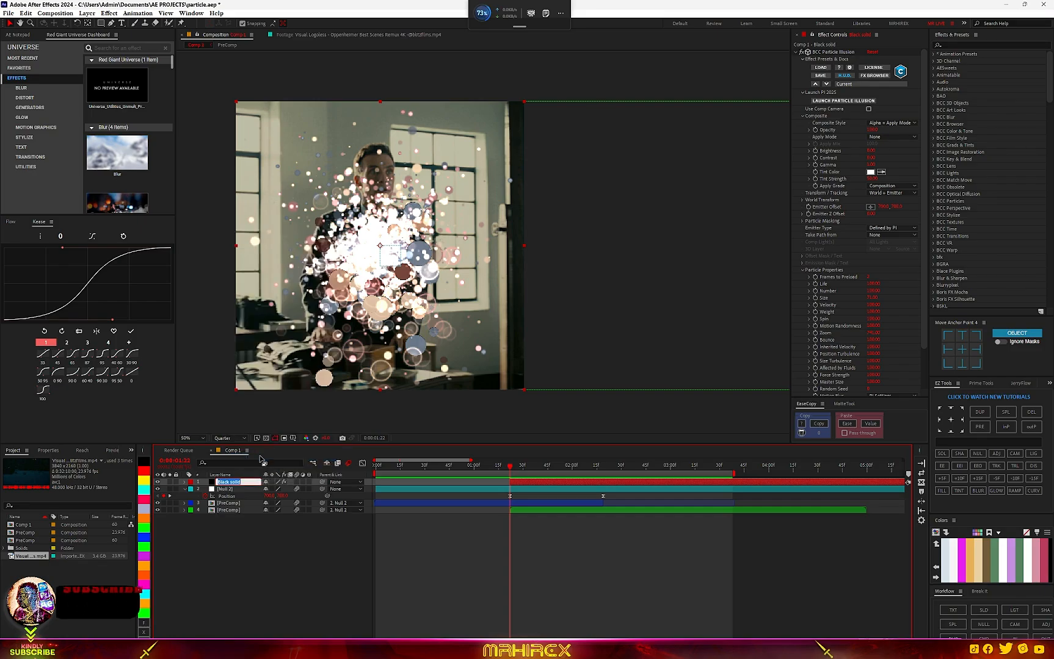
pyautogui.write('particles')
pyautogui.press('Return')
pyautogui.press('s')
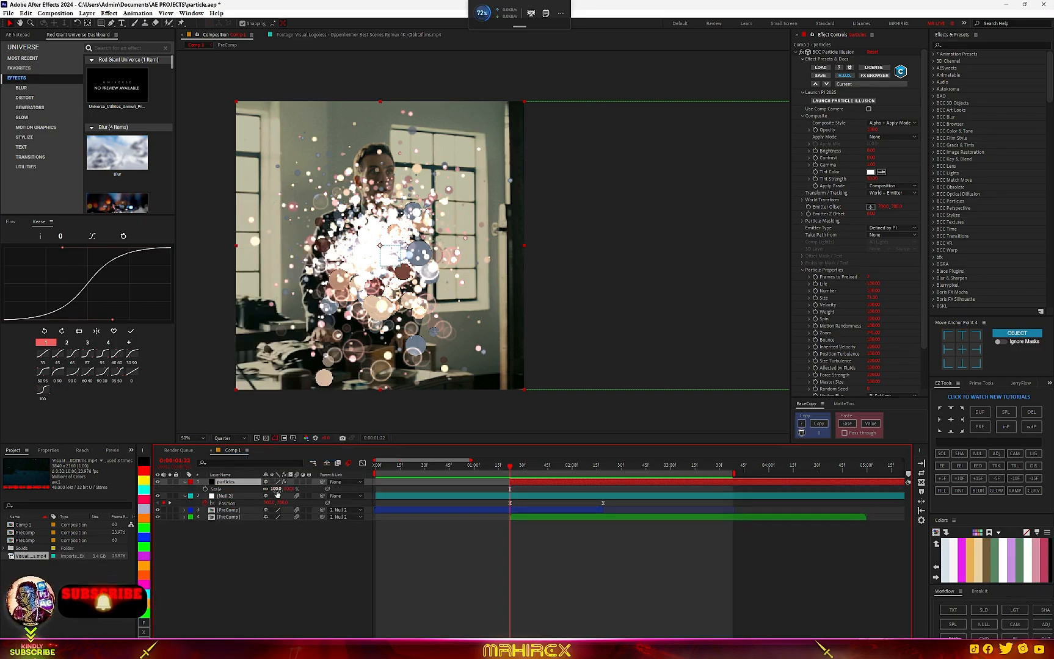
pyautogui.moveTo(287, 491); pyautogui.dragTo(328, 488)
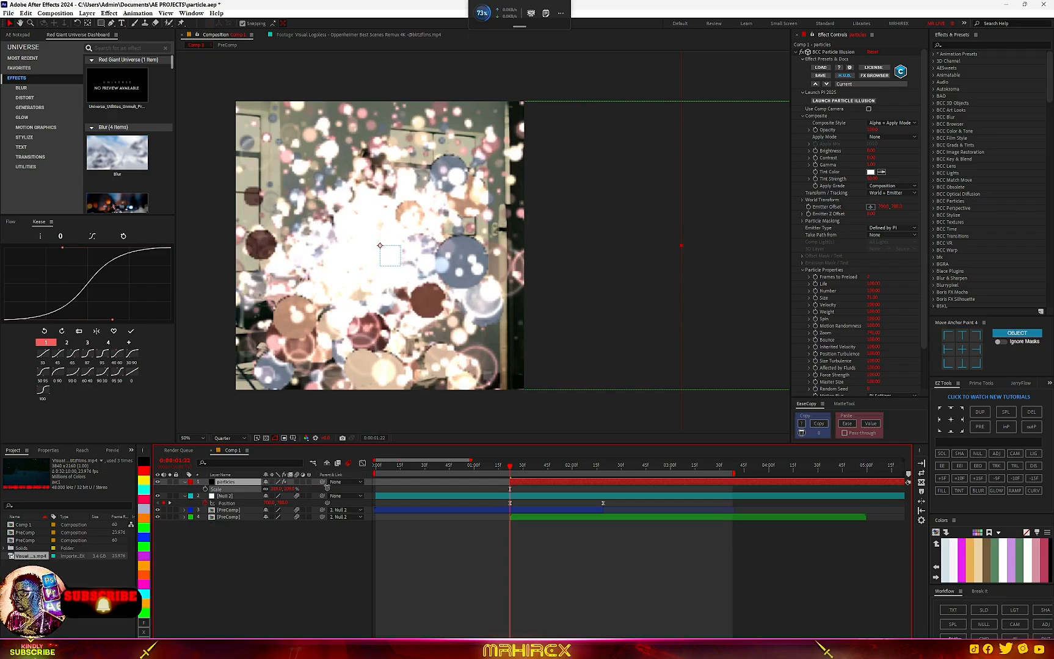
# Step: Keyframe the particles layer's Position at 0:00:01:22 with the layer moved horizontally just outside the frame's left edge
pyautogui.click(205, 490)
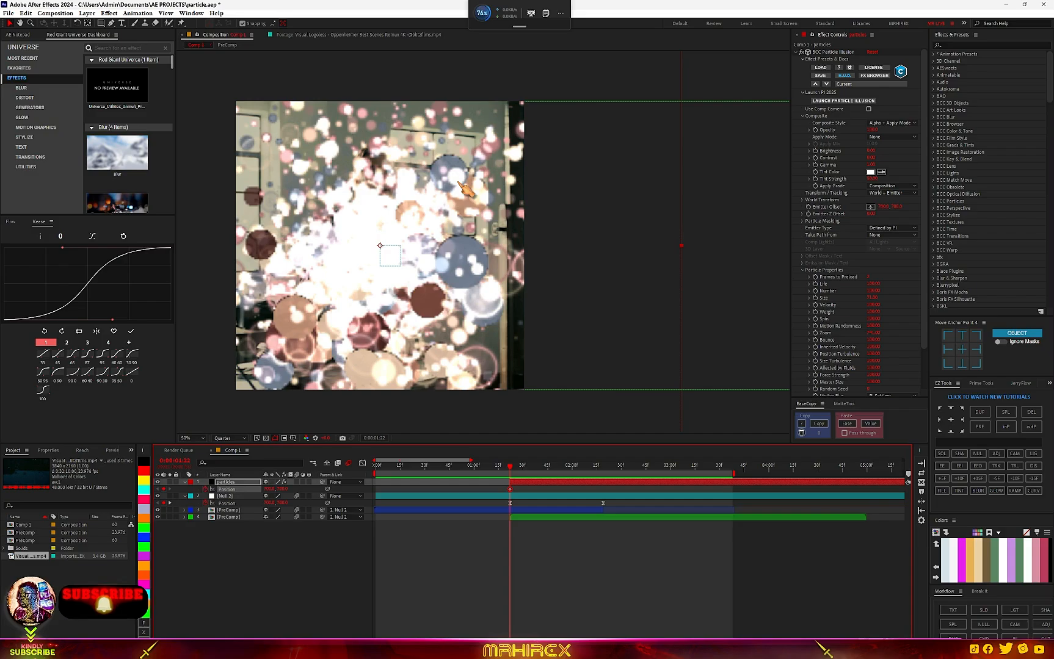
pyautogui.moveTo(432, 256); pyautogui.dragTo(121, 257)
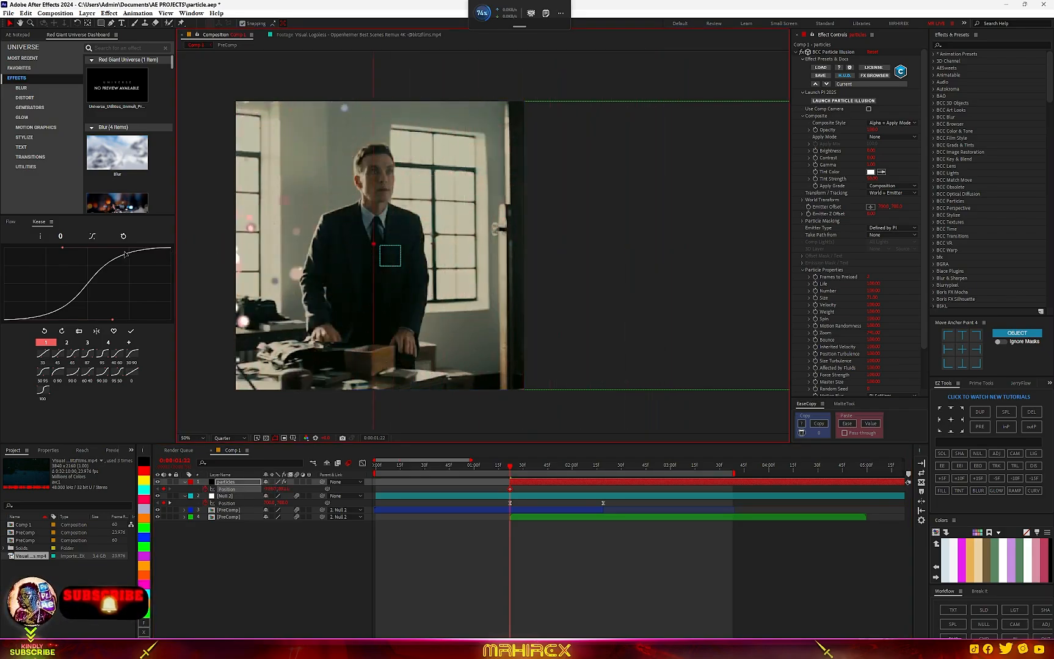
pyautogui.scroll(-1, 349, 271)
pyautogui.moveTo(361, 272); pyautogui.dragTo(318, 272)
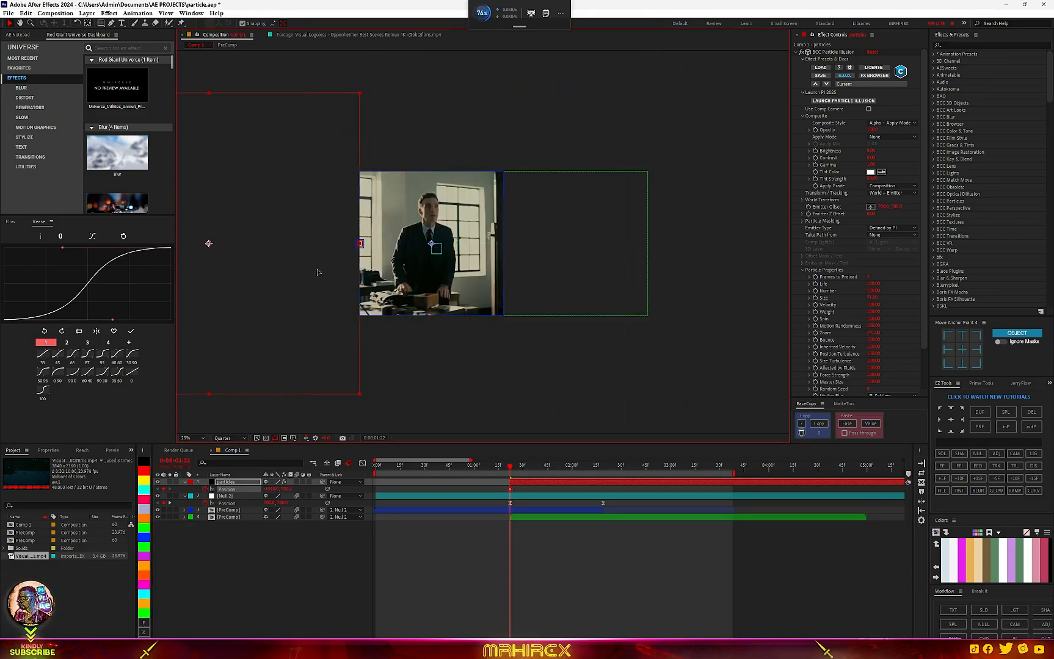
# Step: Keyframe the particles layer past the frame's right edge at 0:00:02:19 and paste the null's Position easing onto its Position keyframes
pyautogui.moveTo(518, 468); pyautogui.dragTo(604, 481)
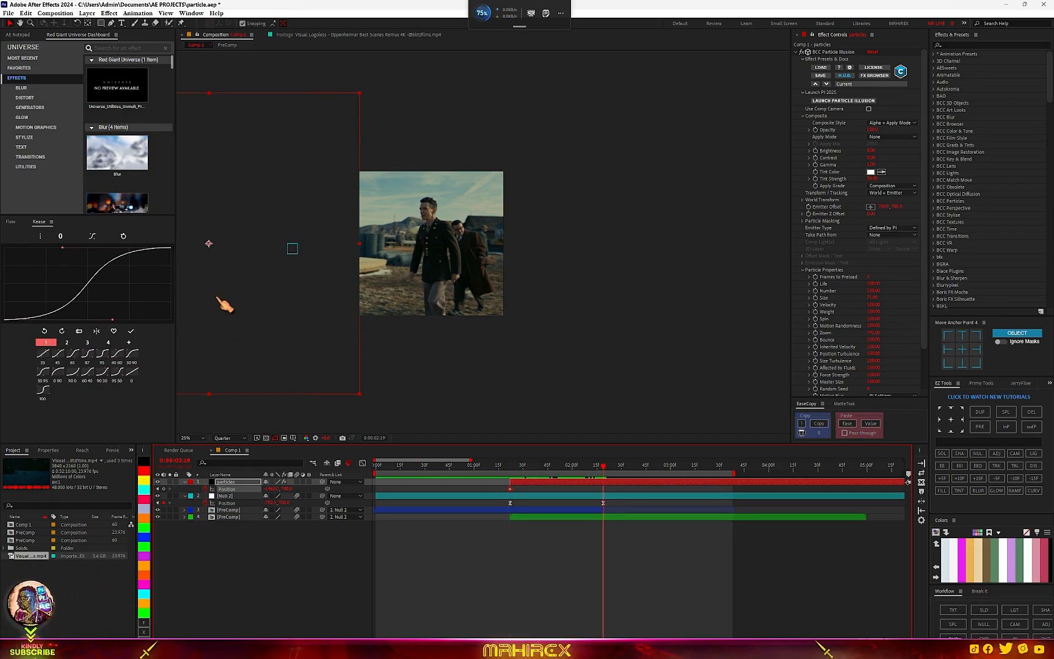
pyautogui.moveTo(224, 306); pyautogui.dragTo(603, 301)
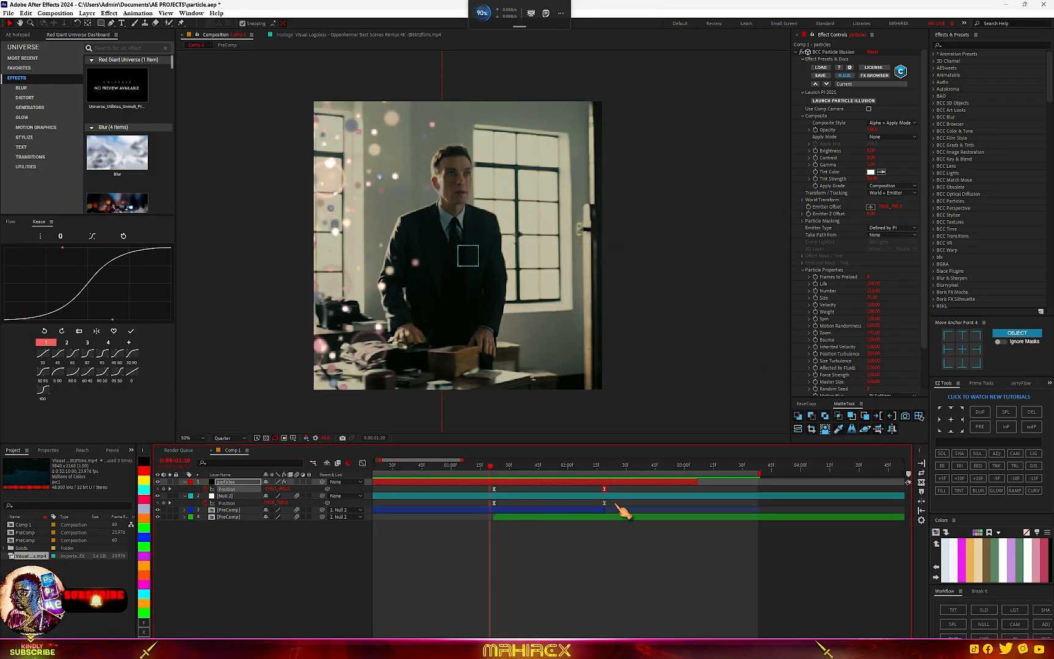
pyautogui.moveTo(616, 502); pyautogui.dragTo(479, 509)
pyautogui.click(806, 403)
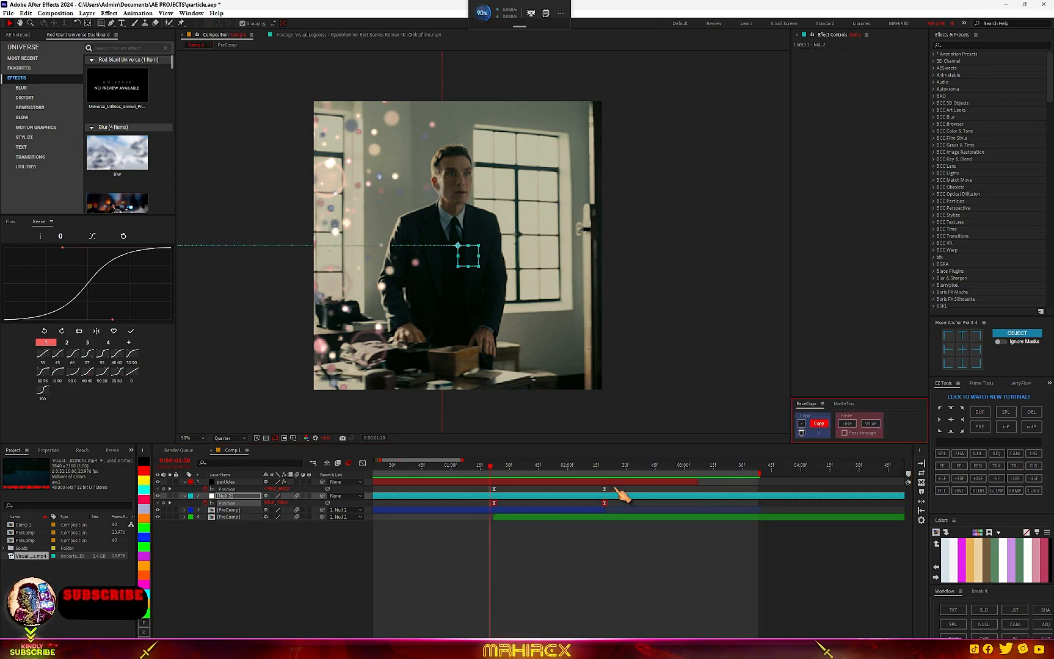
pyautogui.moveTo(615, 487); pyautogui.dragTo(481, 494)
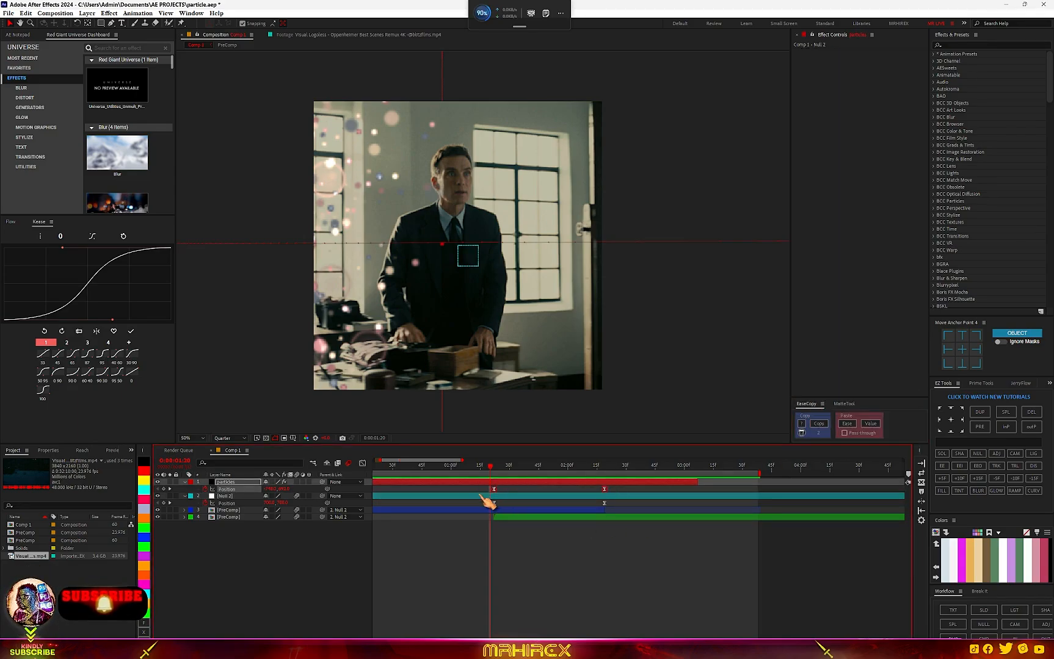
pyautogui.click(848, 424)
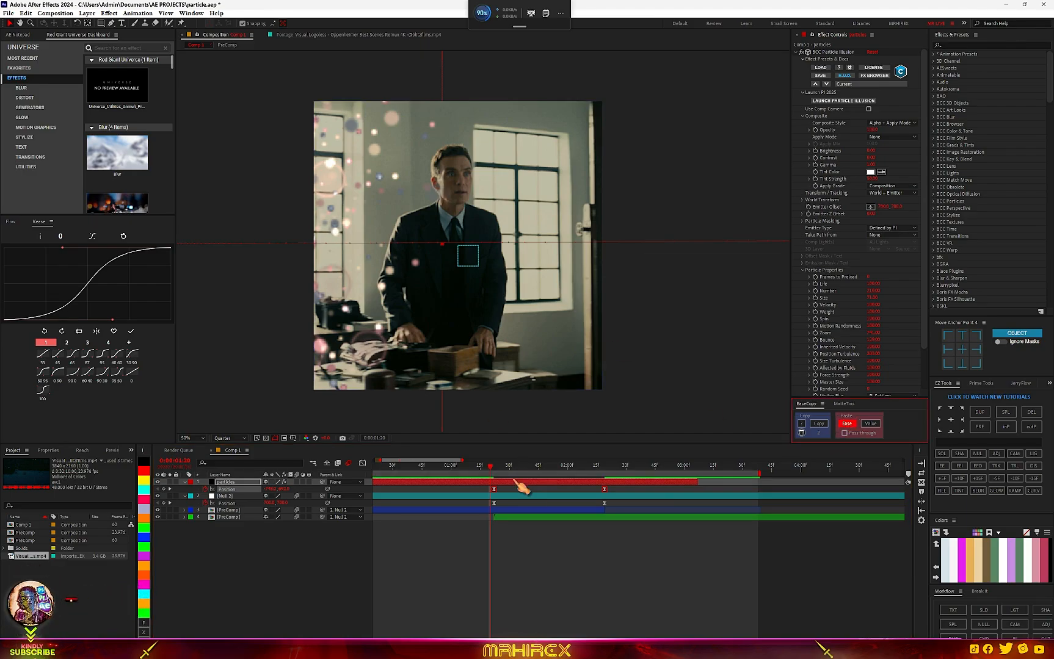
# Step: Preview the particle transition between the two clips and examine how the particles cover the cut
pyautogui.moveTo(495, 474); pyautogui.dragTo(462, 502)
pyautogui.press('space')
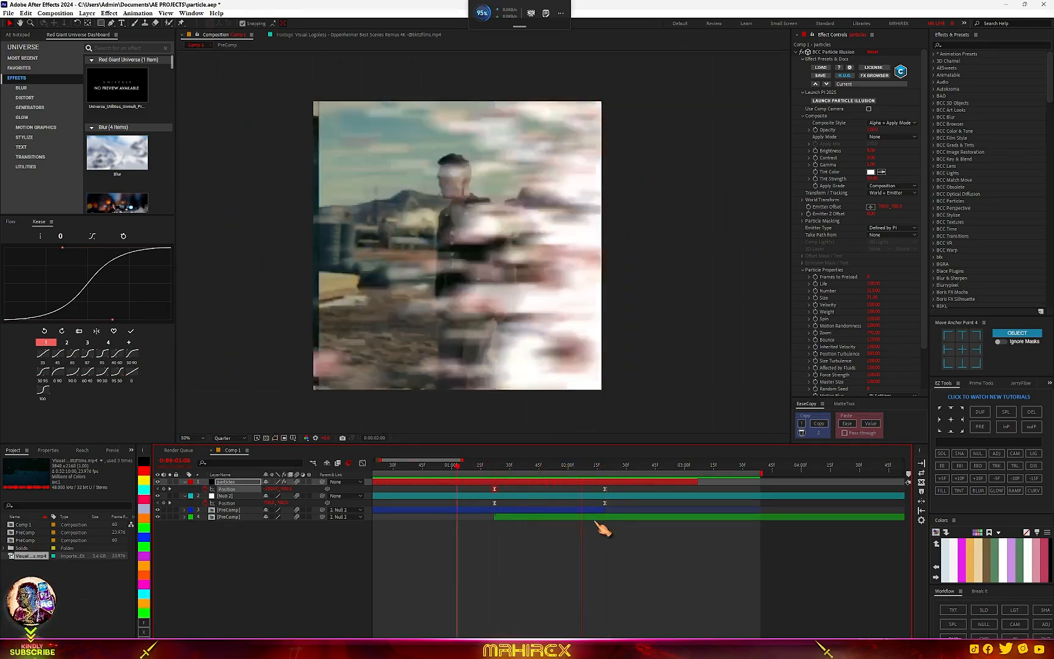
pyautogui.moveTo(498, 473); pyautogui.dragTo(557, 487)
pyautogui.scroll(4, 425, 276)
pyautogui.scroll(-4, 438, 277)
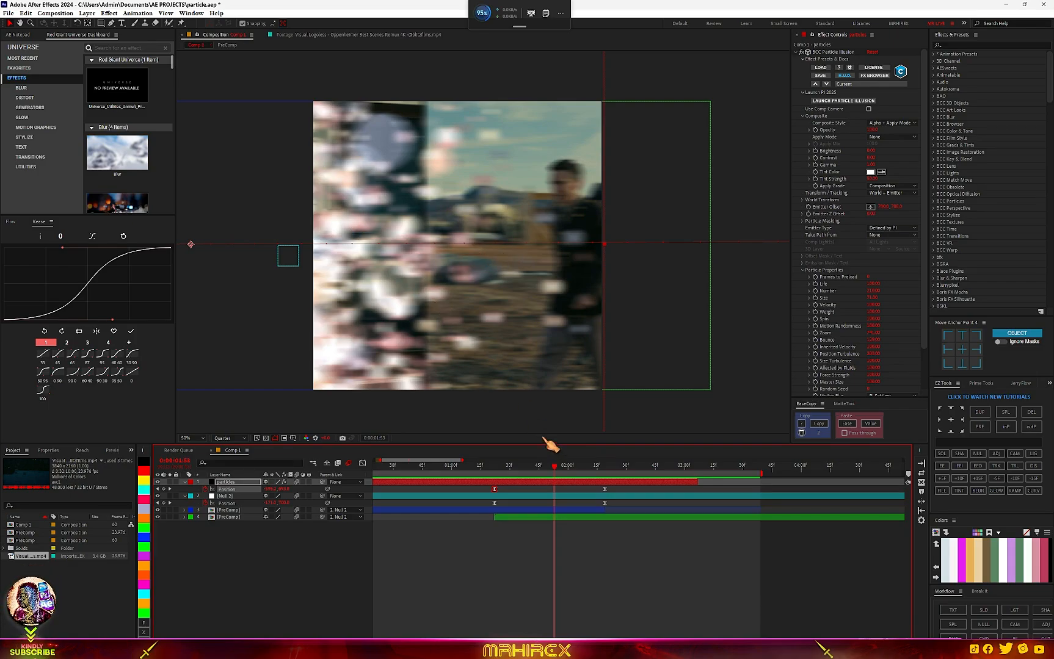
pyautogui.moveTo(497, 476); pyautogui.dragTo(577, 476)
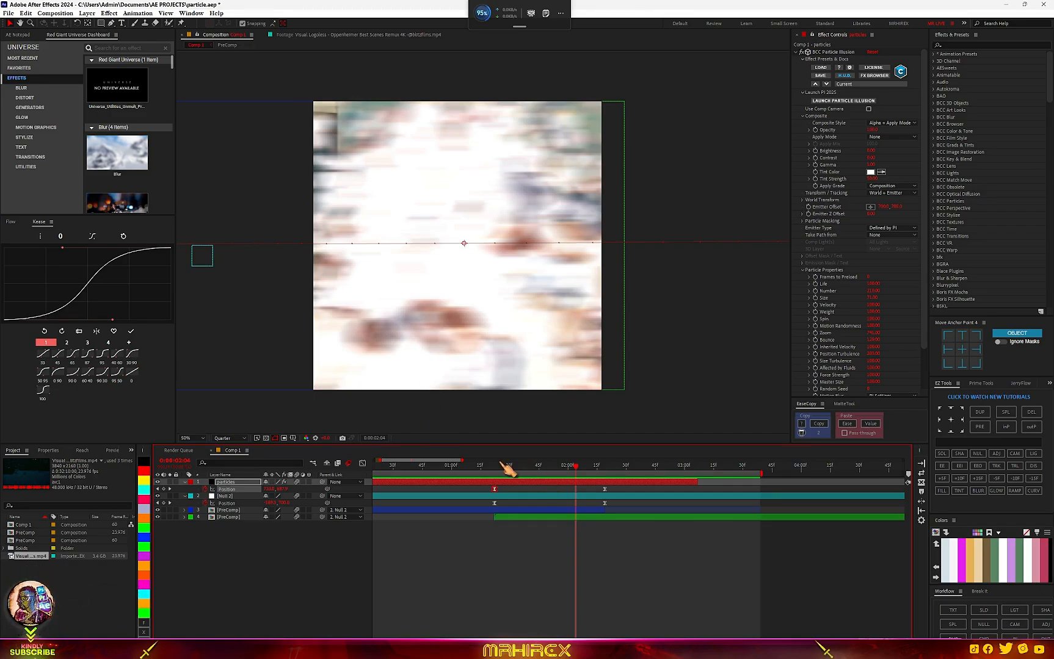
pyautogui.moveTo(507, 470); pyautogui.dragTo(568, 475)
# Step: Set the Particle Illusion Tint Color to the orange CD6000
pyautogui.scroll(-2, 861, 357)
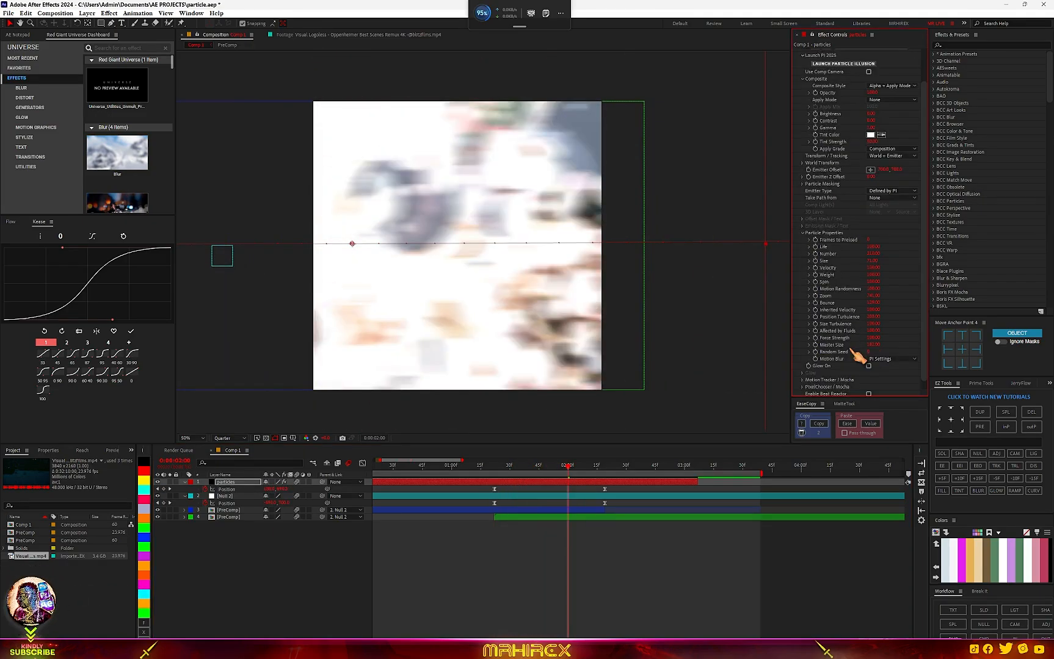
pyautogui.scroll(2, 843, 299)
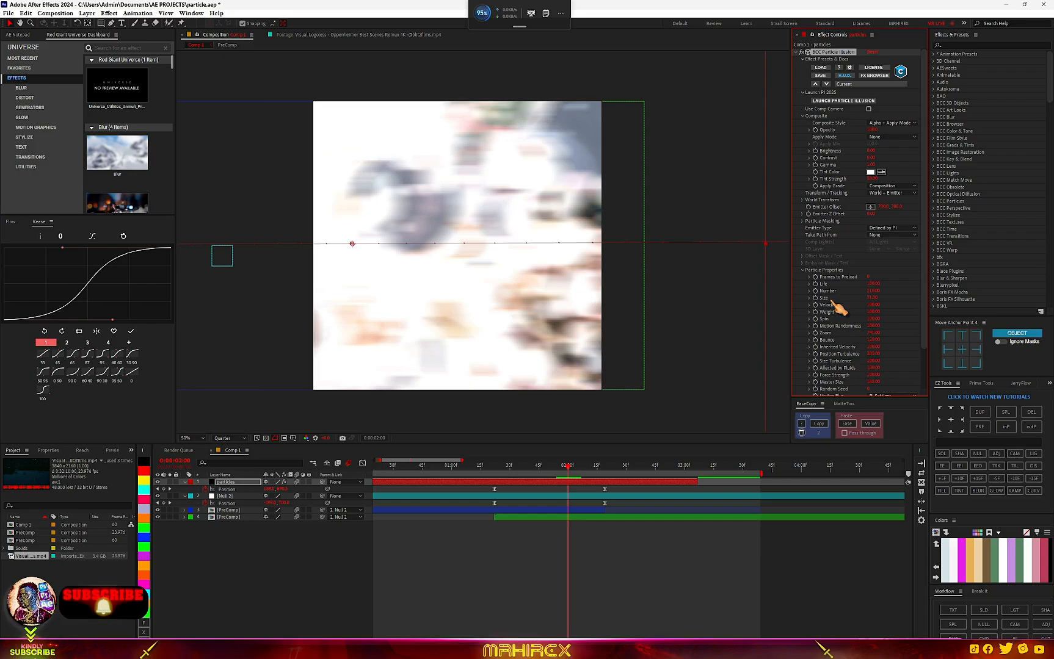
pyautogui.click(871, 173)
pyautogui.click(707, 356)
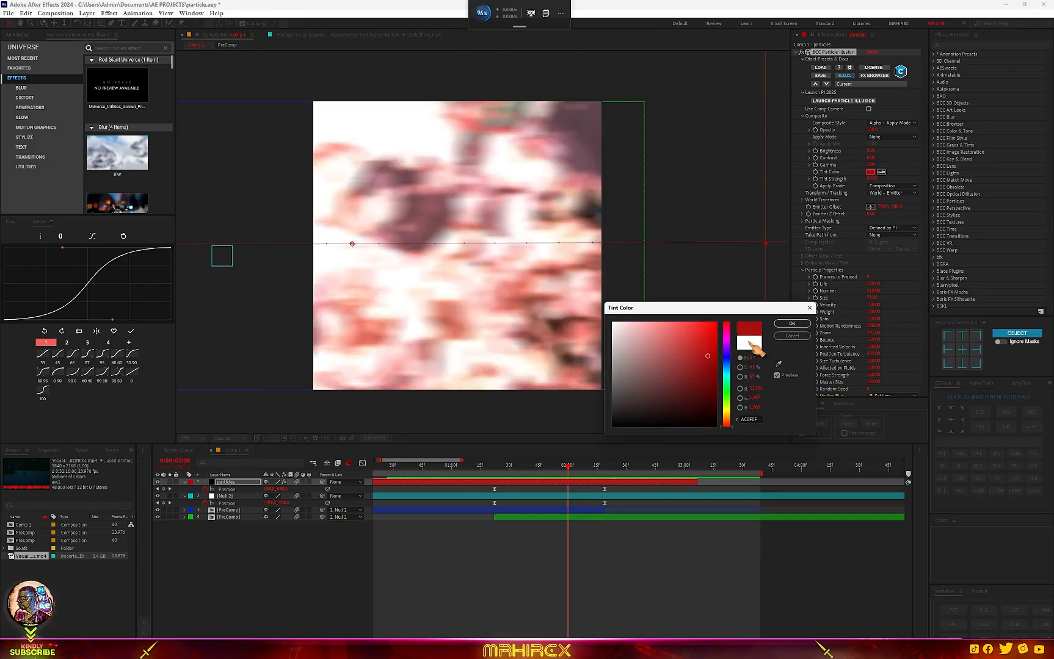
pyautogui.moveTo(726, 391); pyautogui.dragTo(727, 421)
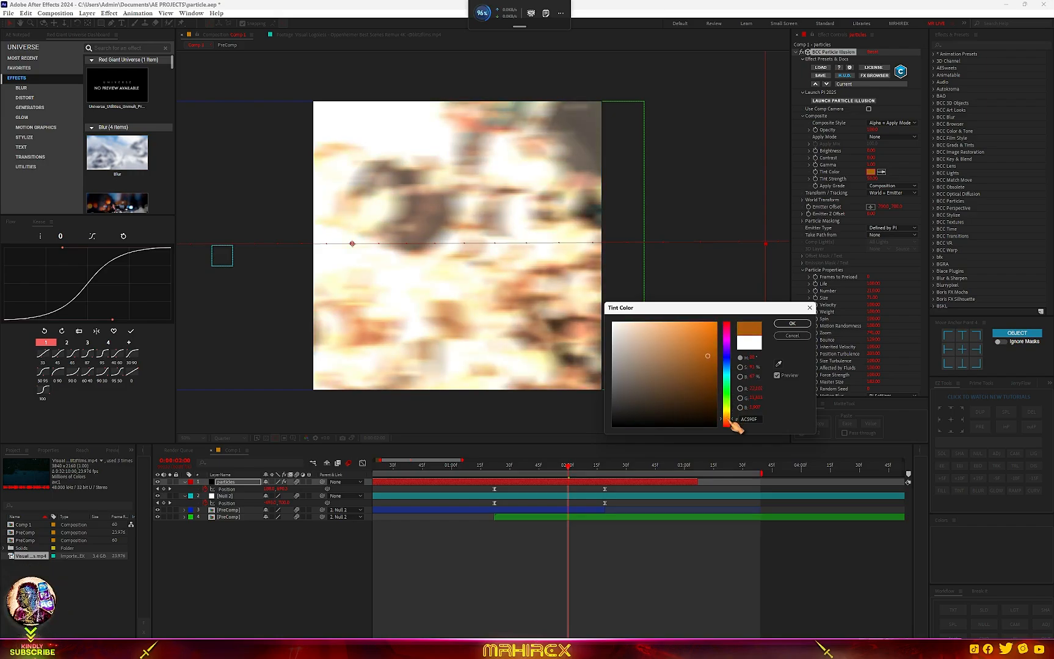
pyautogui.click(707, 370)
pyautogui.moveTo(708, 370); pyautogui.dragTo(717, 342)
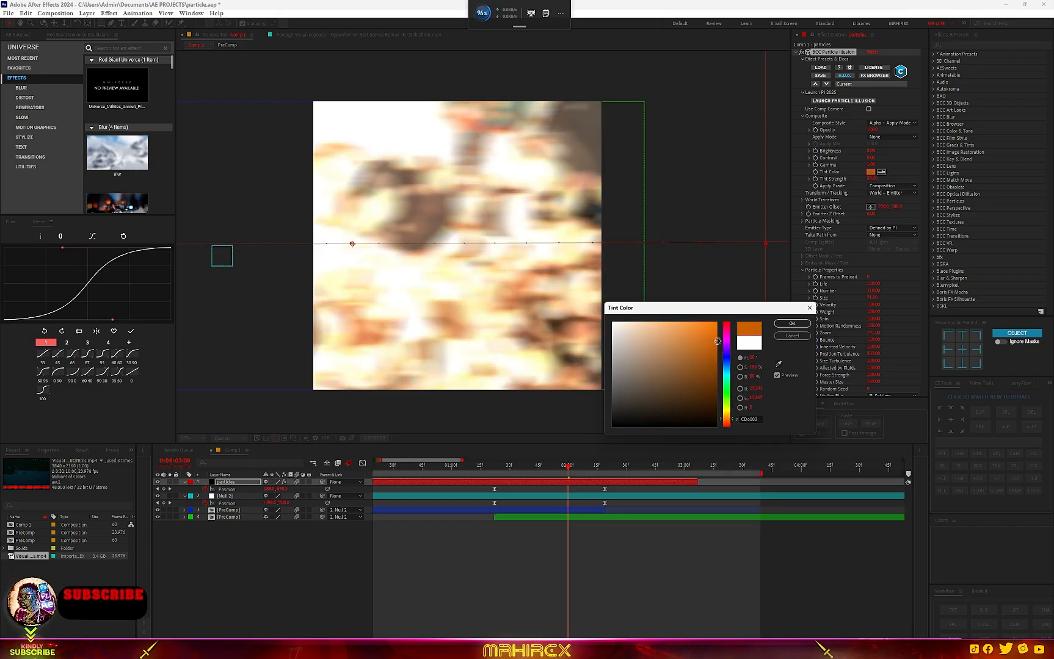
pyautogui.click(792, 323)
# Step: Precompose all four layers of Comp 1 into a single layer and save the project
pyautogui.click(487, 468)
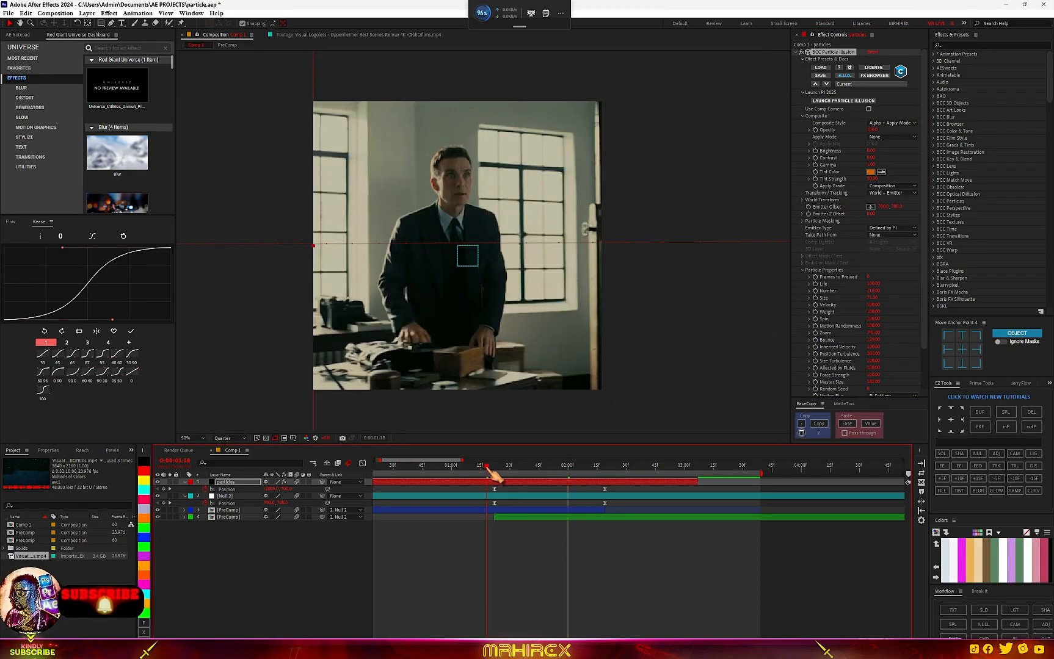
pyautogui.moveTo(487, 467)
pyautogui.mouseDown()
pyautogui.moveTo(630, 478)
pyautogui.moveTo(496, 470)
pyautogui.mouseUp()
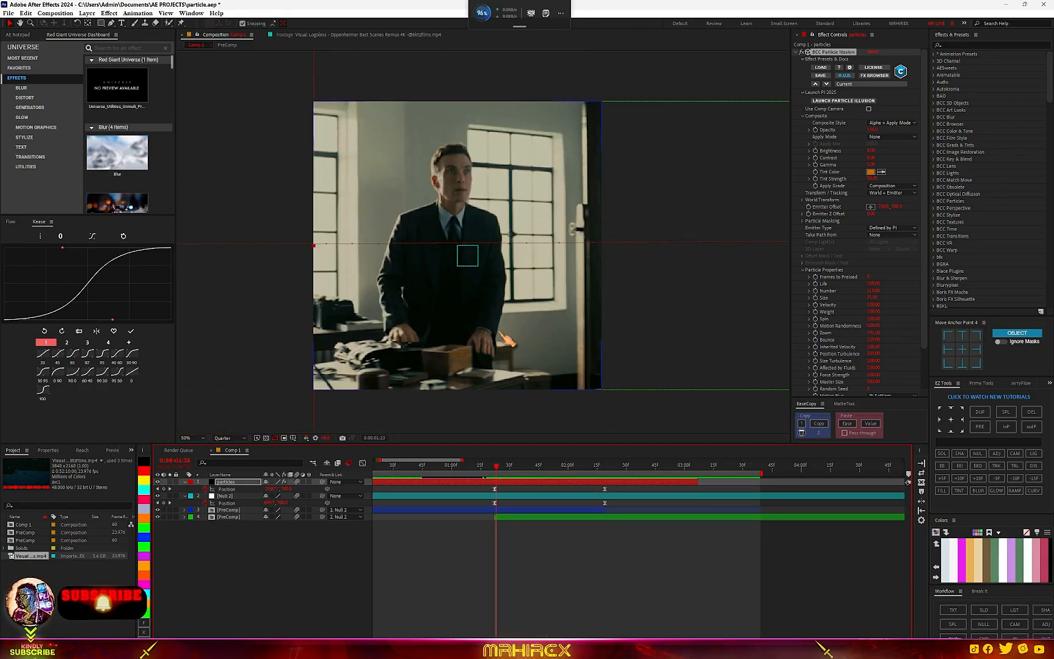
pyautogui.scroll(-1, 500, 334)
pyautogui.scroll(2, 499, 334)
pyautogui.scroll(-1, 499, 333)
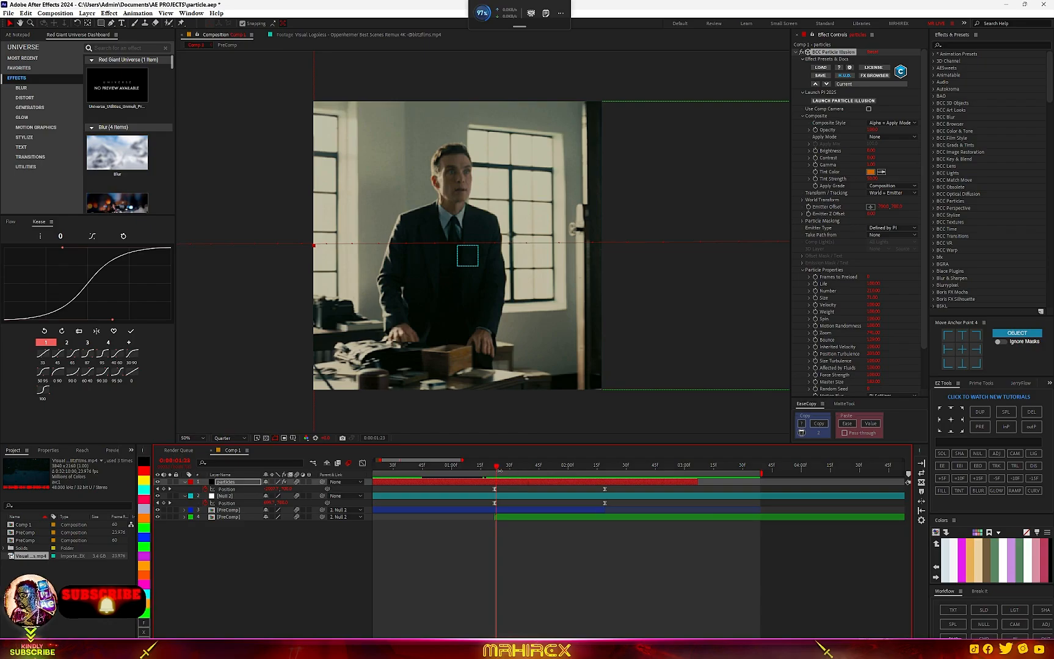
pyautogui.moveTo(292, 598); pyautogui.dragTo(166, 479)
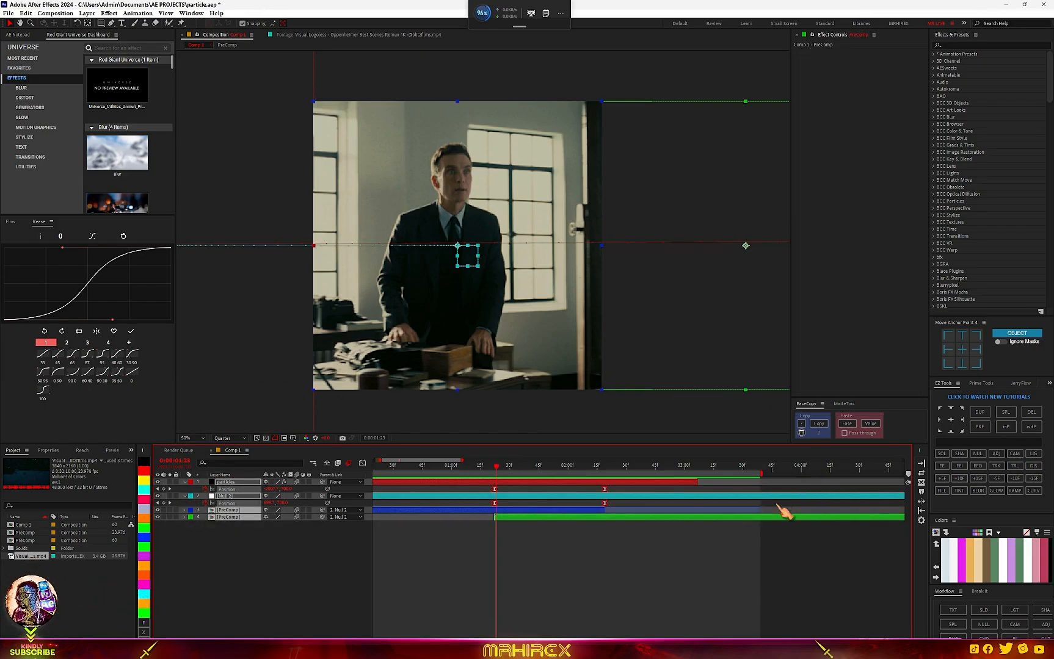
pyautogui.click(984, 636)
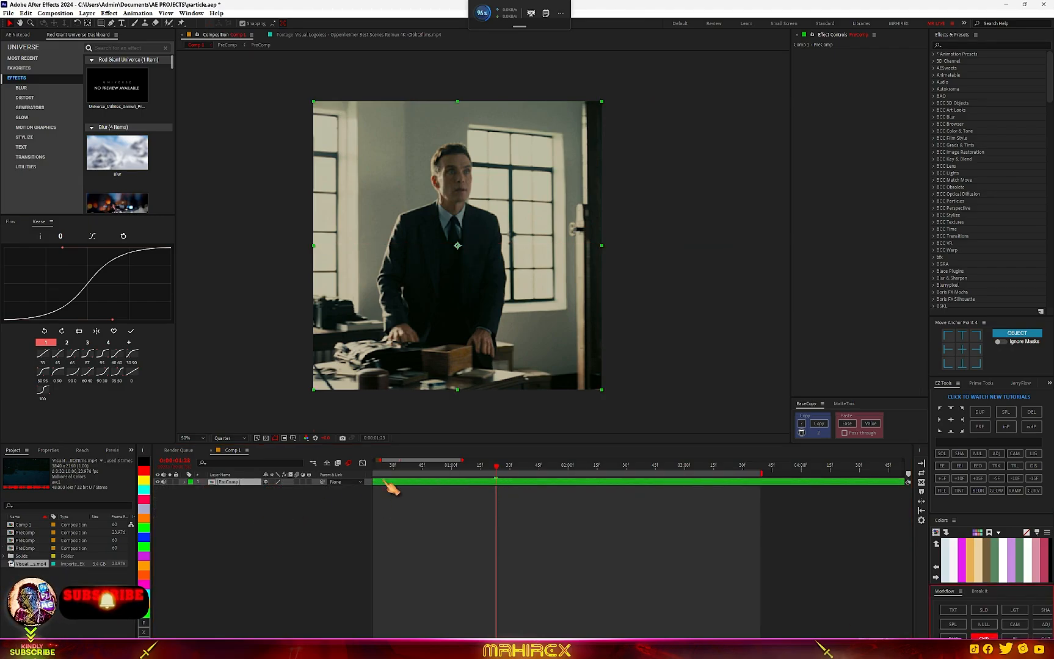
pyautogui.hotkey('ctrl', 's')
# Step: Search the effects for shake and apply S_Shake to the precomposed layer
pyautogui.hotkey('ctrl', 'space')
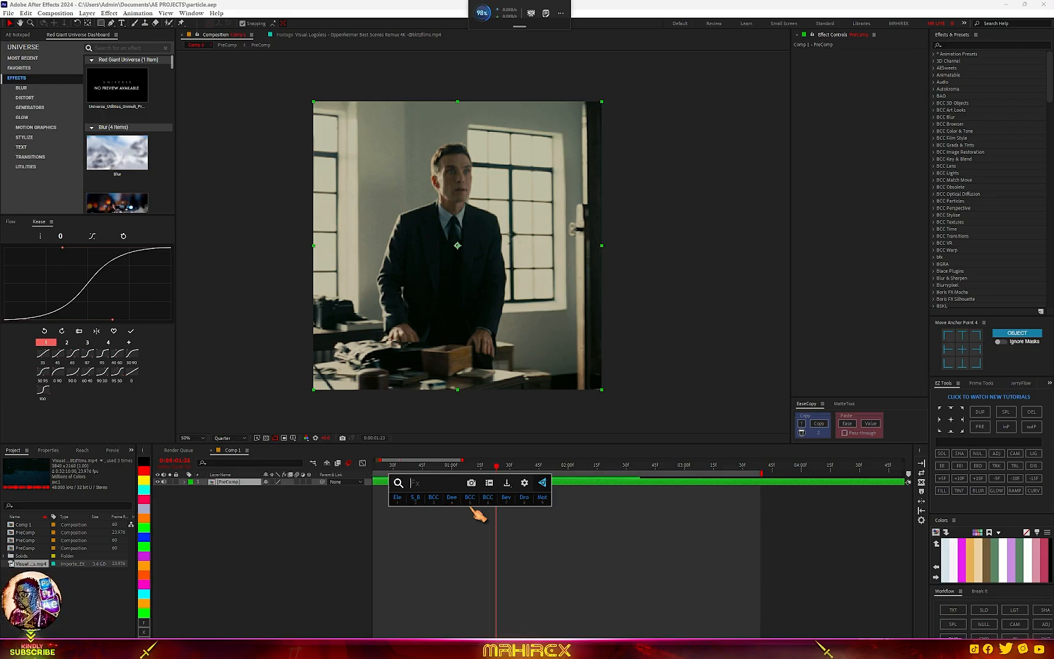
pyautogui.write('sh')
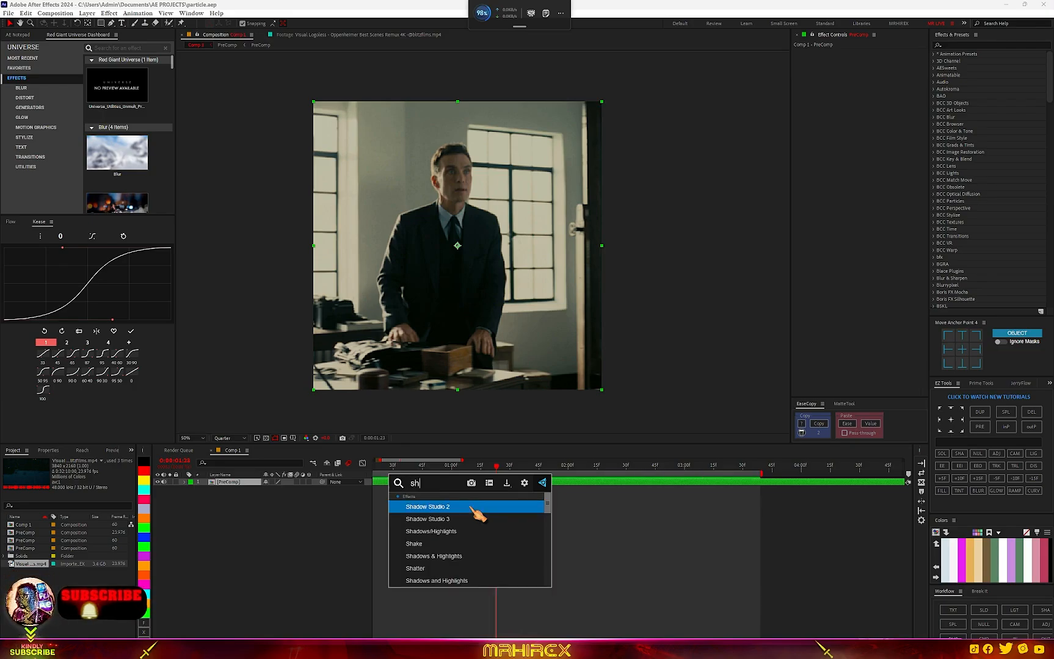
pyautogui.write('akes')
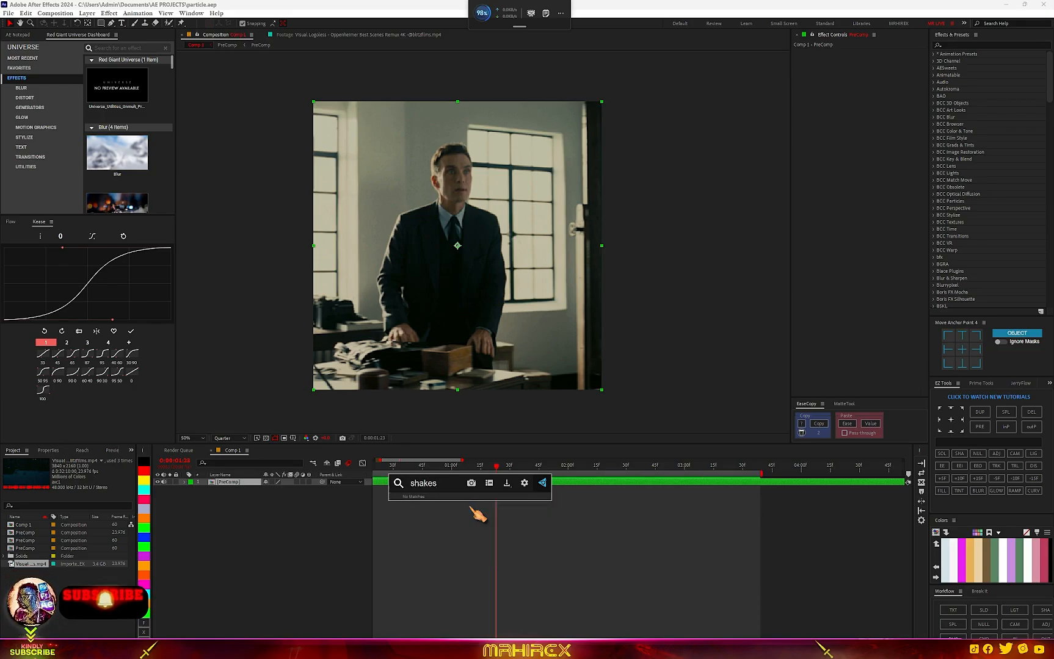
pyautogui.press('BackSpace')
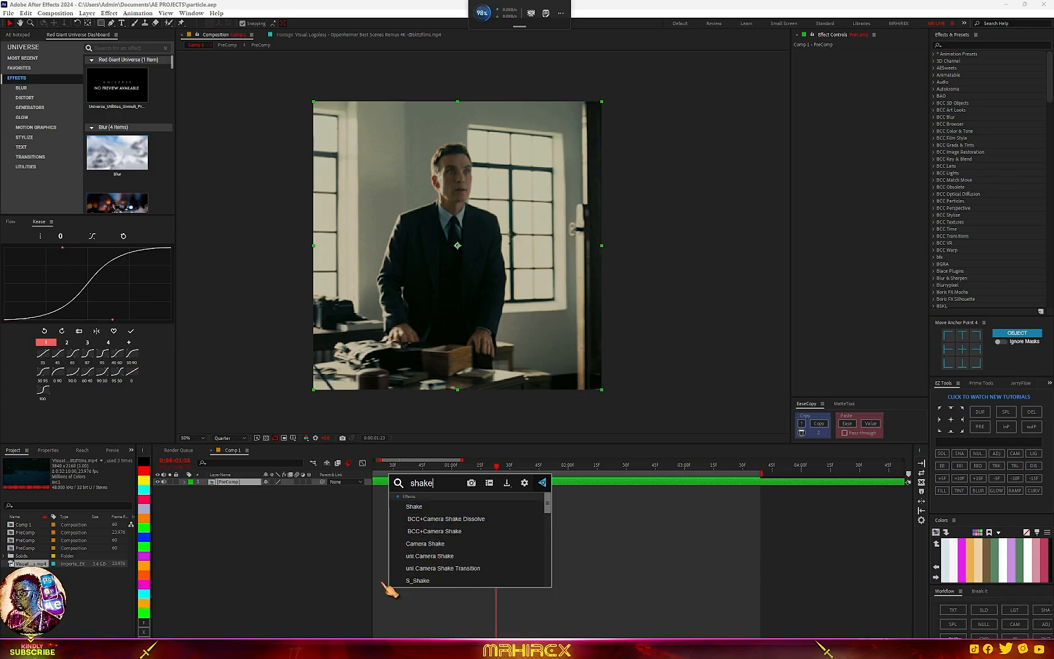
pyautogui.click(428, 582)
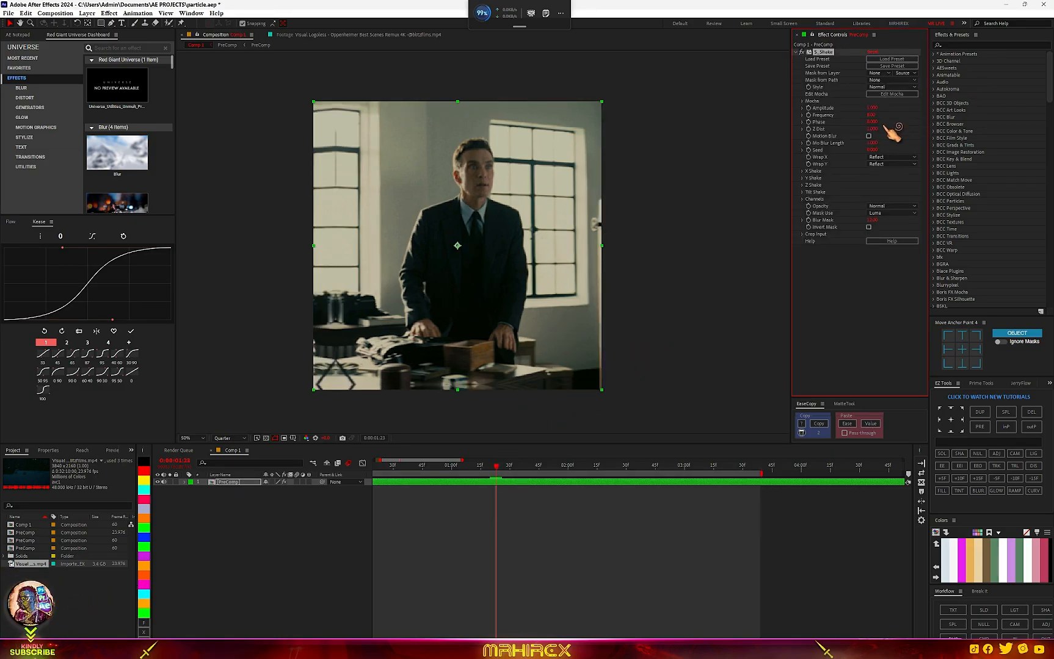
# Step: Enable Motion Blur in the S_Shake effect and set its Frequency to 10
pyautogui.click(869, 135)
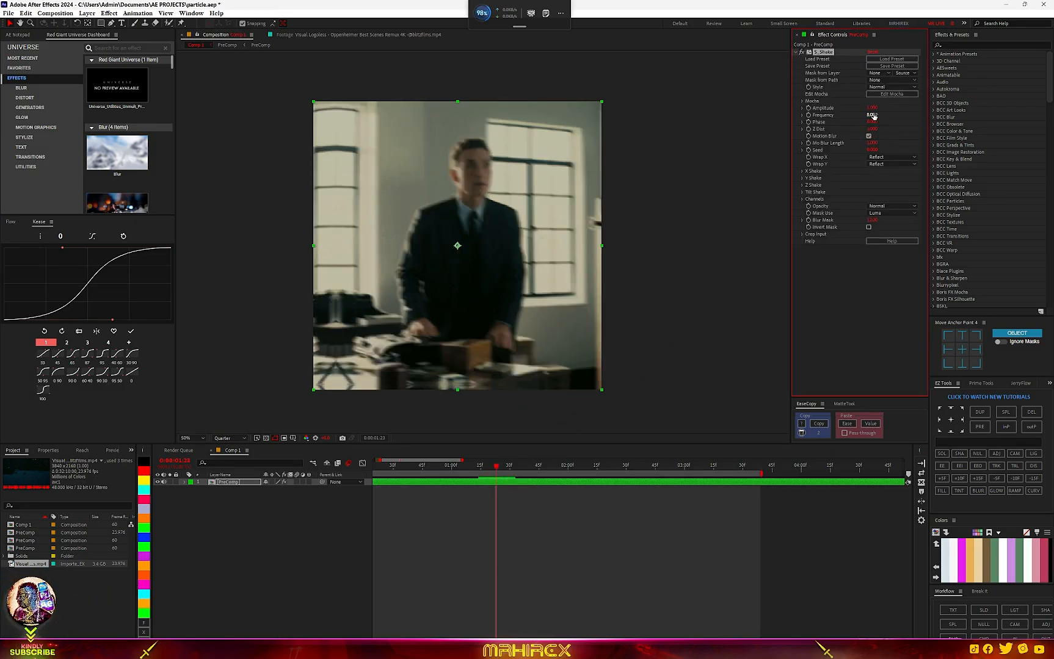
pyautogui.click(872, 114)
pyautogui.write('10')
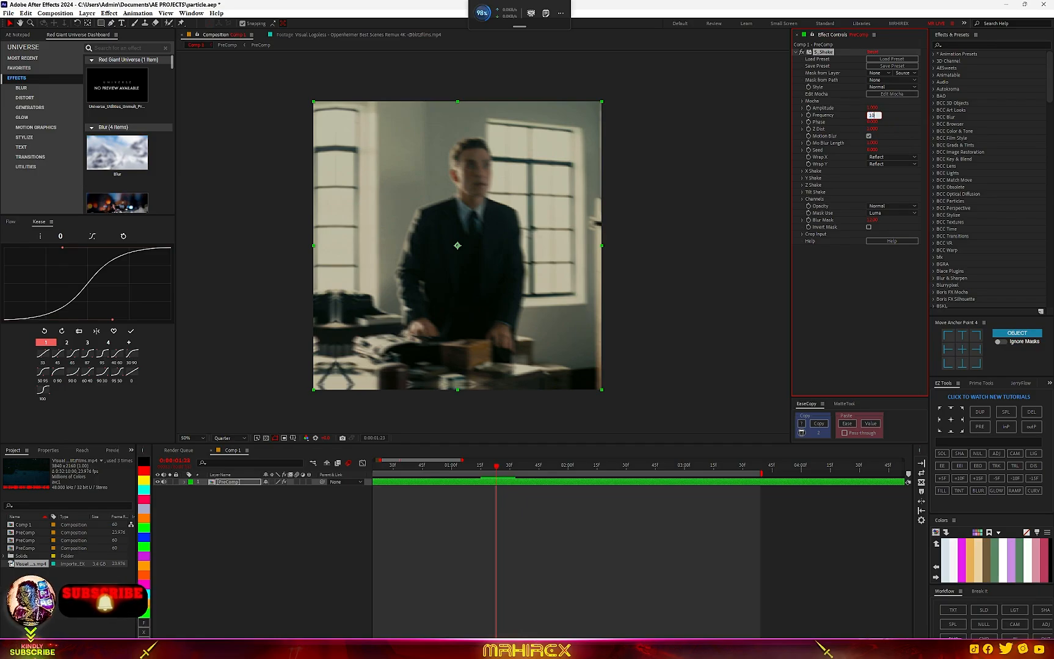
pyautogui.press('Return')
# Step: Keyframe the S_Shake Amplitude at 0:00:01:23 with its current value, then at 0 for both 0:00:01:09 and 0:00:01:52
pyautogui.click(808, 108)
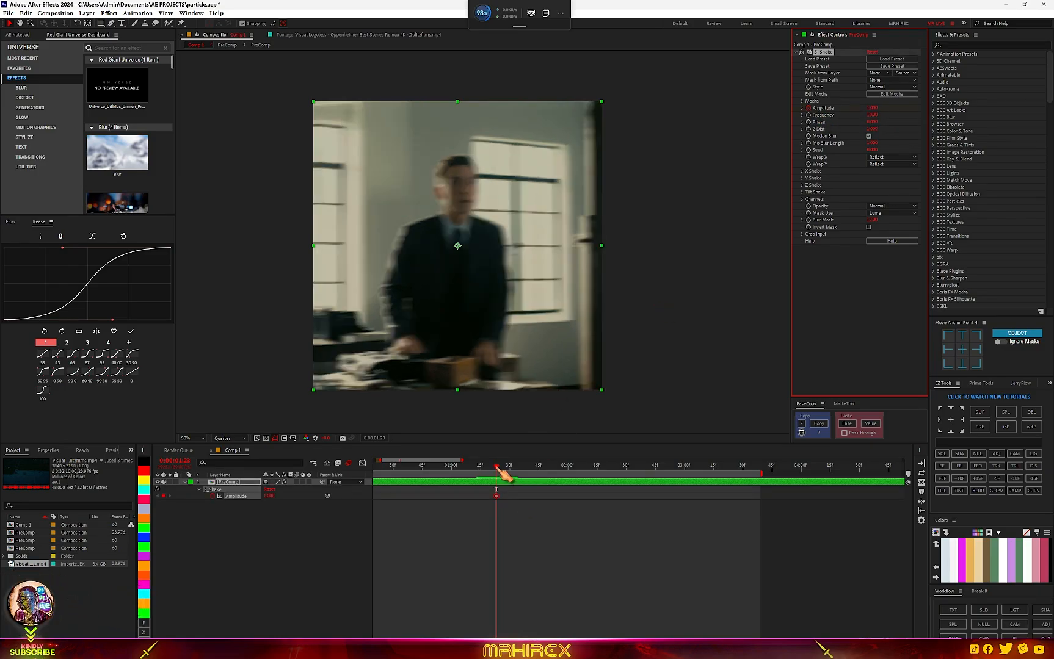
pyautogui.moveTo(498, 470); pyautogui.dragTo(476, 480)
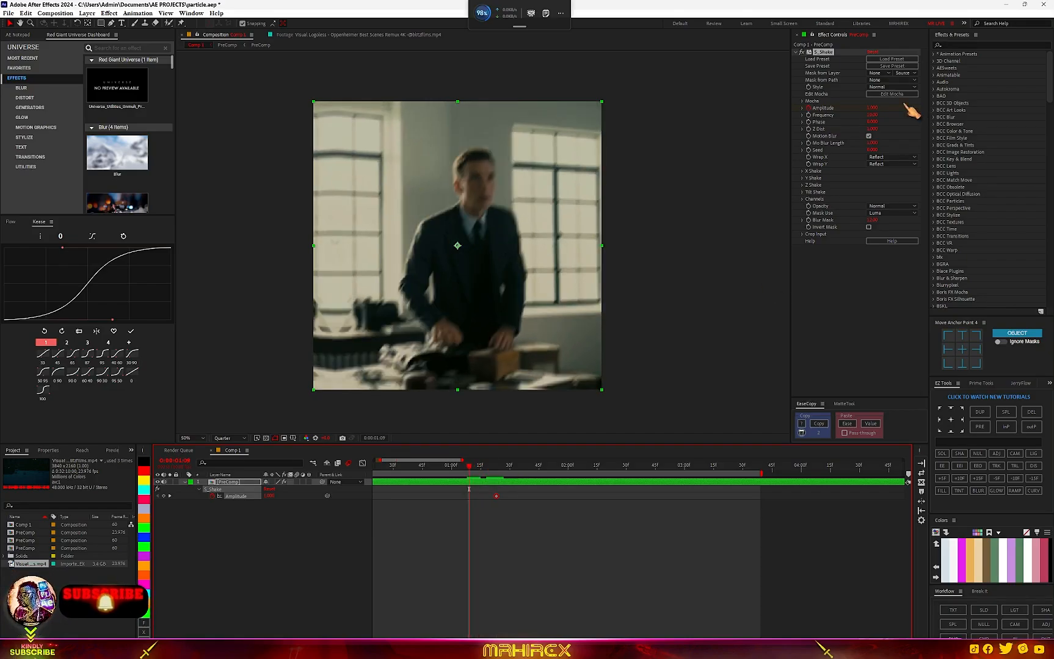
pyautogui.moveTo(870, 108); pyautogui.dragTo(919, 108)
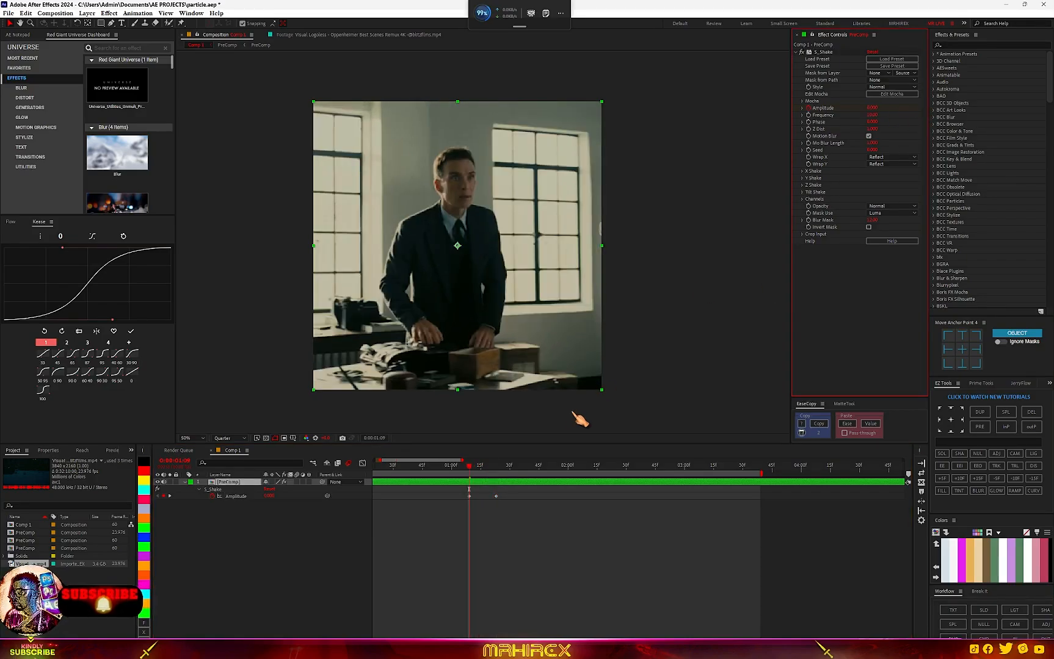
pyautogui.moveTo(480, 467); pyautogui.dragTo(552, 483)
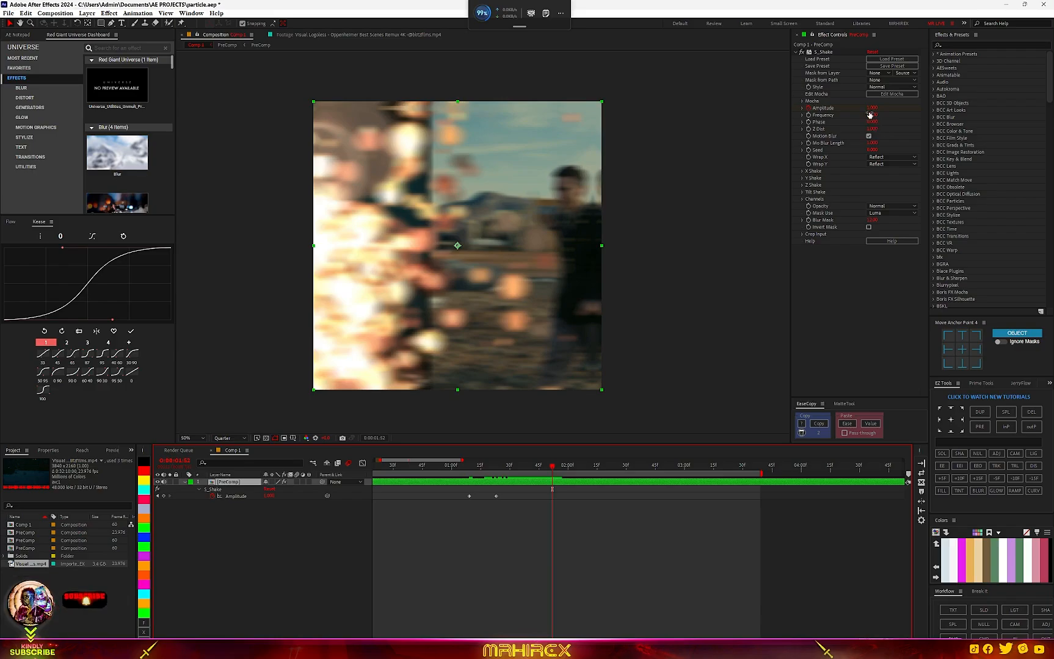
pyautogui.click(874, 108)
pyautogui.write('0')
pyautogui.press('Return')
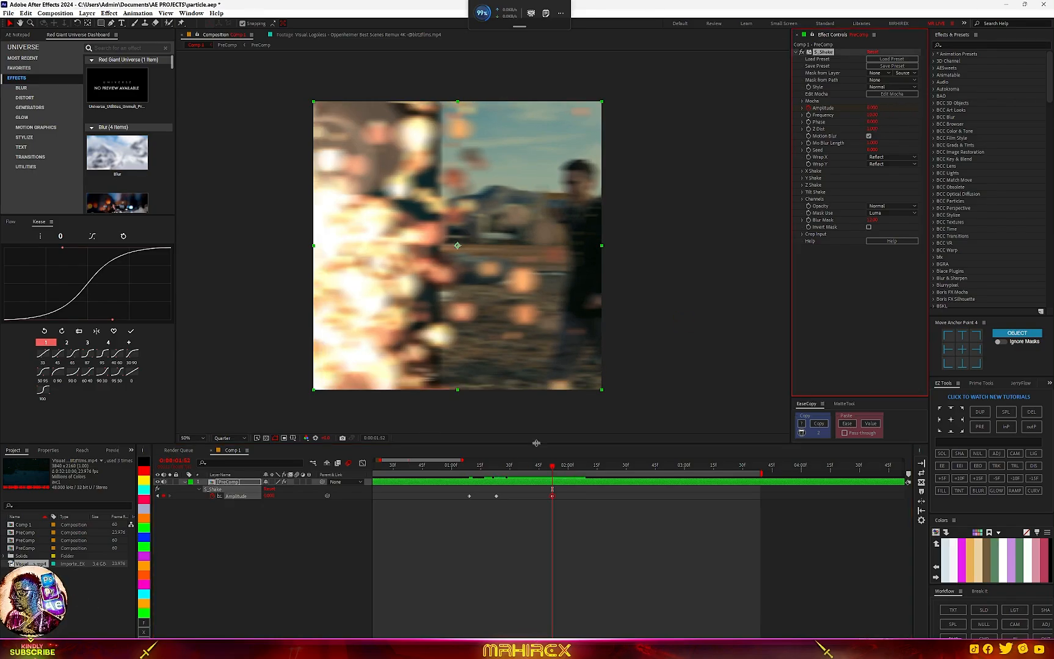
# Step: Apply Easy Ease to all three Amplitude keyframes and display their value graph
pyautogui.moveTo(565, 490); pyautogui.dragTo(453, 512)
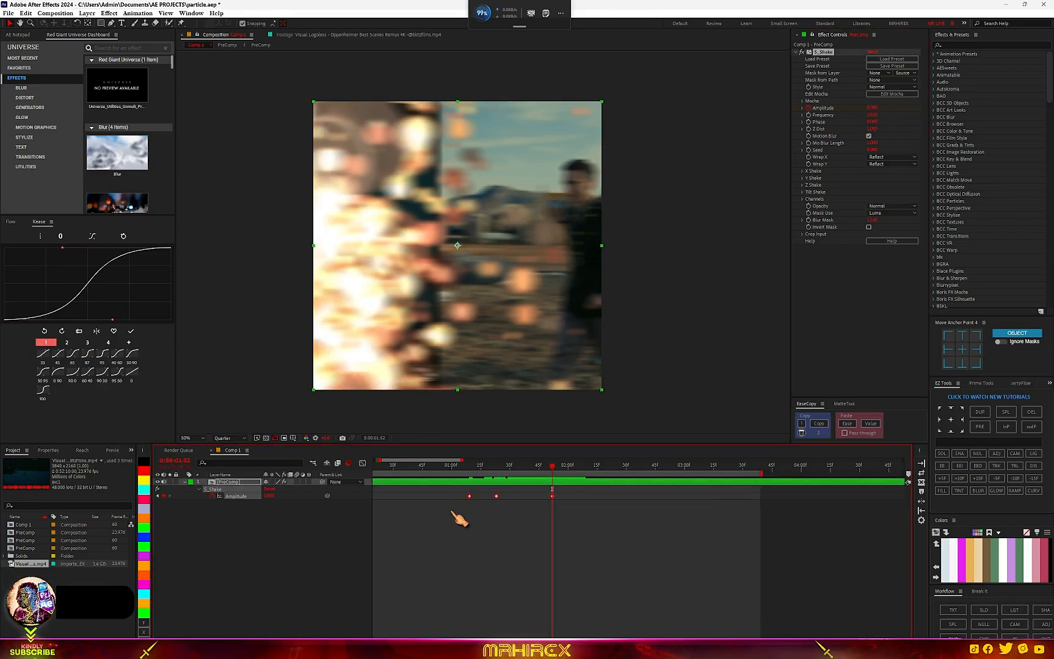
pyautogui.click(349, 463)
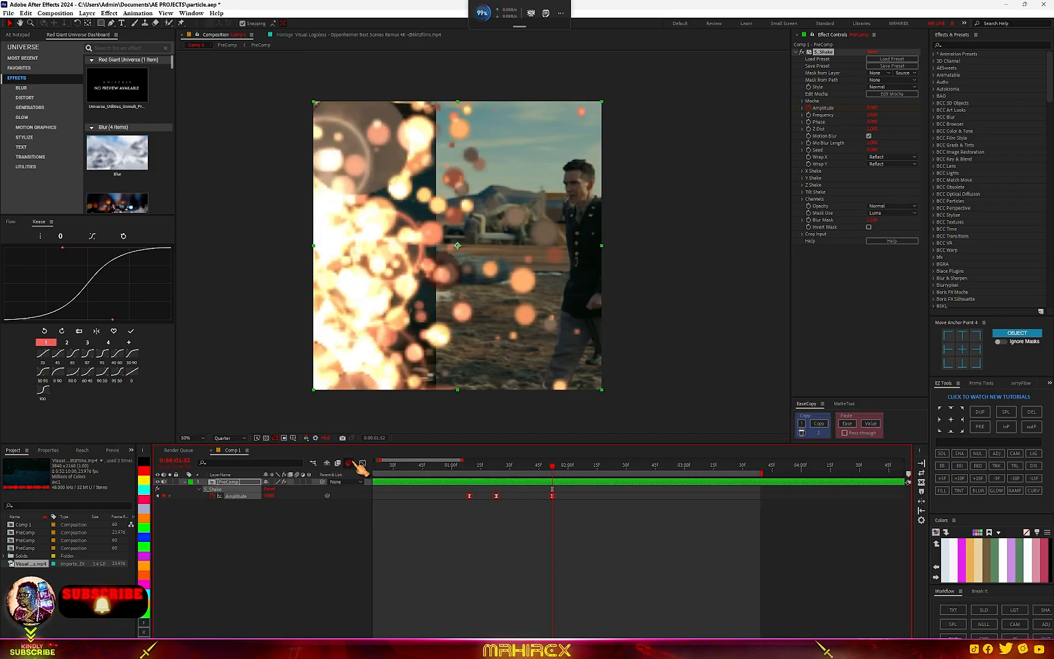
pyautogui.click(362, 464)
pyautogui.rightClick(515, 557)
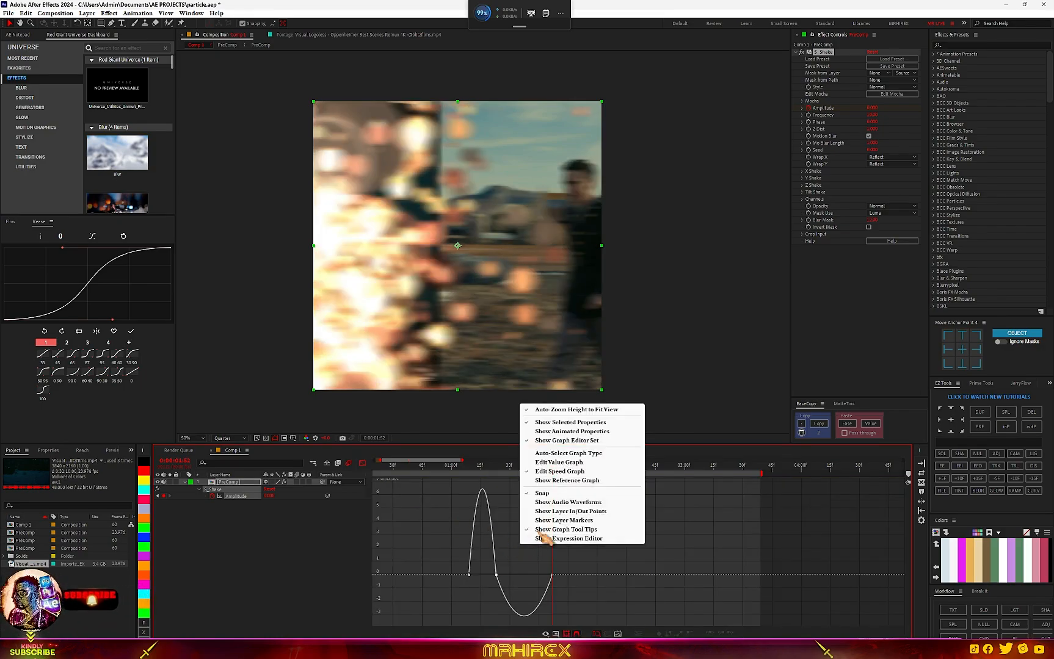
pyautogui.click(558, 464)
# Step: Reshape the Amplitude value curve by adjusting the peak keyframe's handles and lengthening the incoming handle of the last keyframe
pyautogui.moveTo(448, 572); pyautogui.dragTo(482, 622)
pyautogui.moveTo(480, 483); pyautogui.dragTo(527, 493)
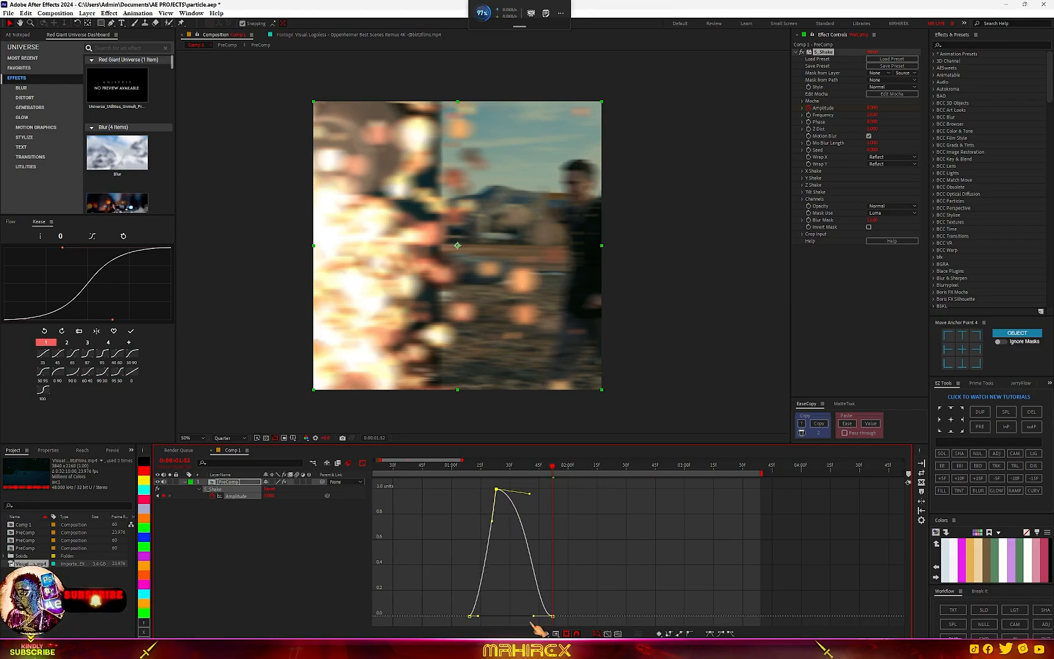
pyautogui.moveTo(535, 617); pyautogui.dragTo(521, 614)
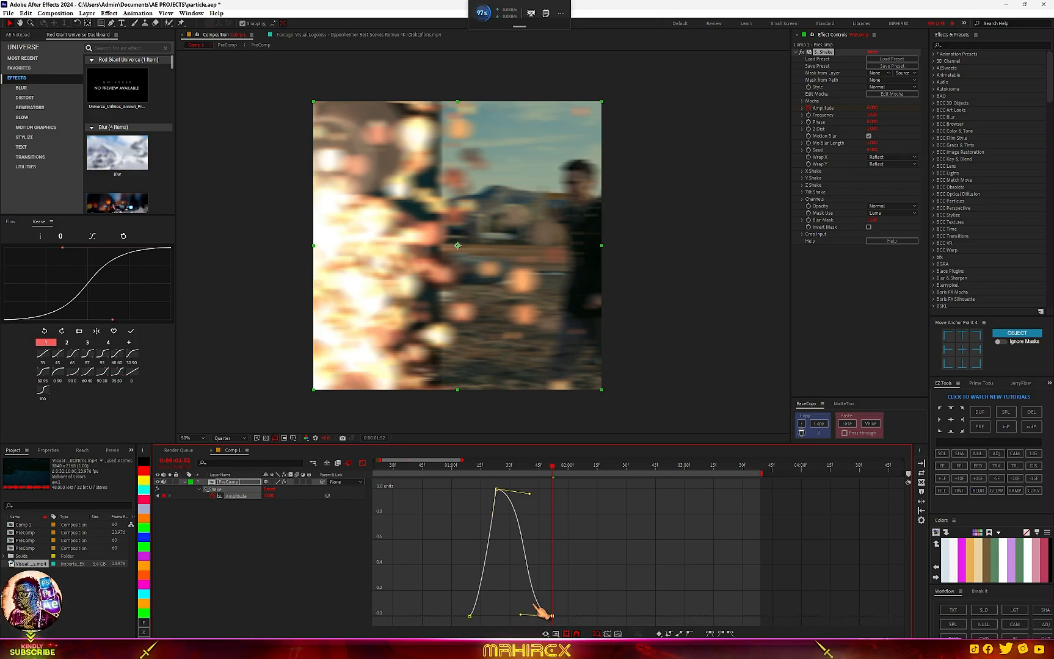
# Step: Lengthen the outgoing handle of the peak S_Shake Amplitude keyframe, return to the layer view and preview the shake
pyautogui.moveTo(530, 495); pyautogui.dragTo(553, 503)
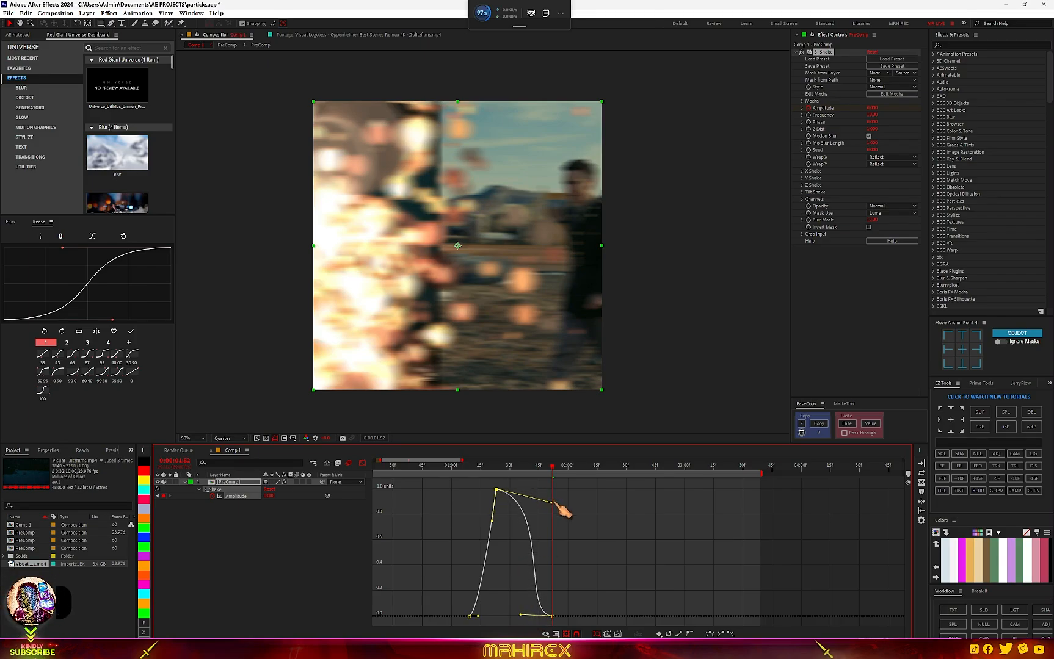
pyautogui.click(362, 464)
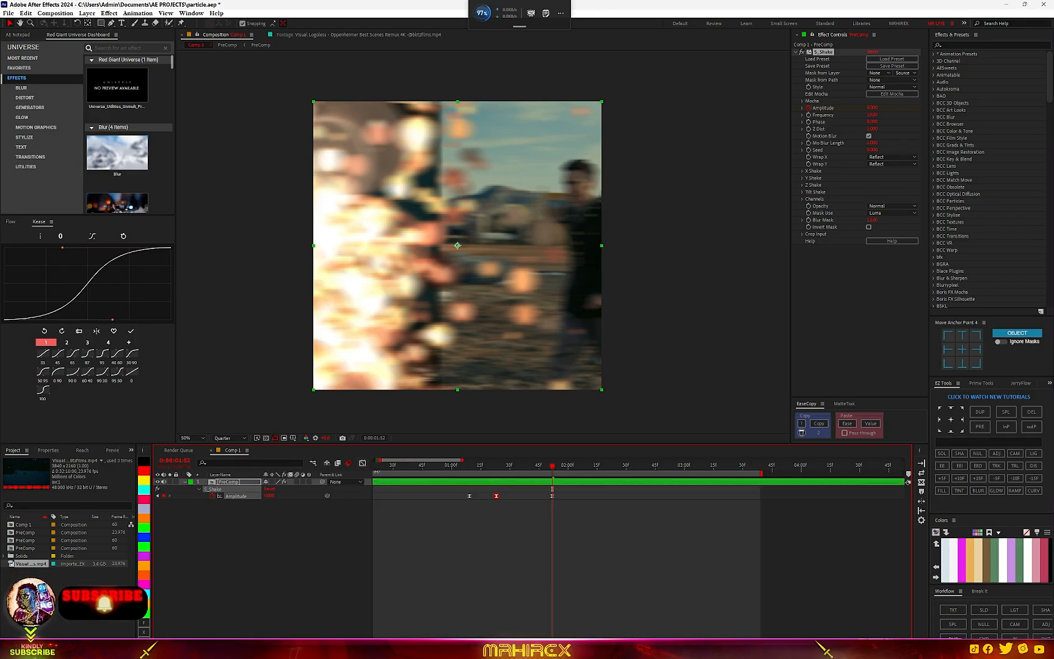
pyautogui.click(432, 467)
pyautogui.press('space')
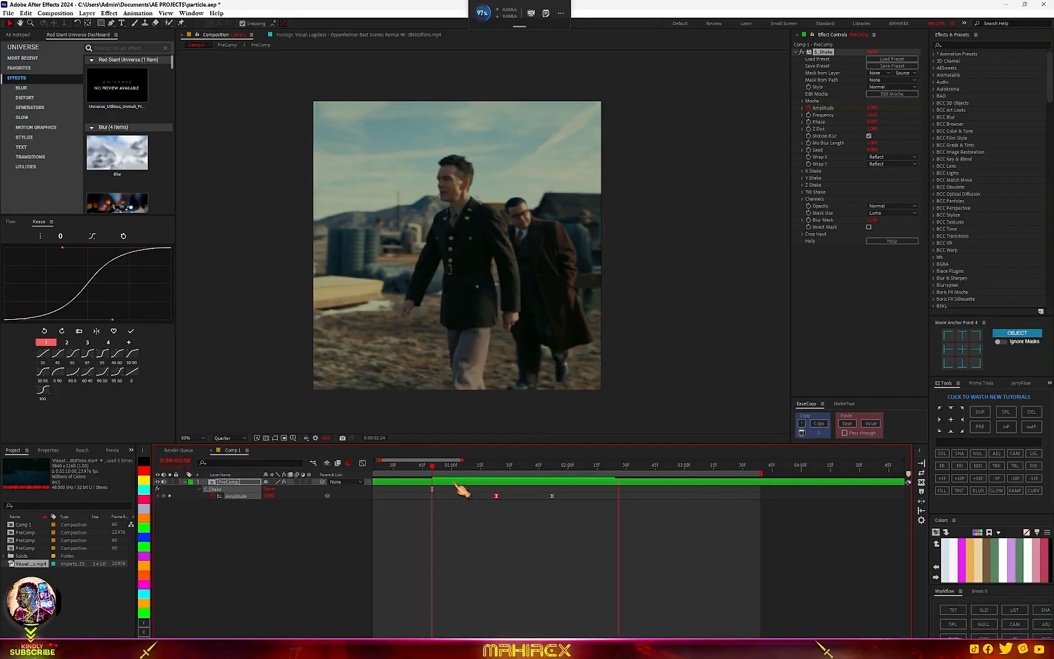
pyautogui.press('space')
pyautogui.press('space')
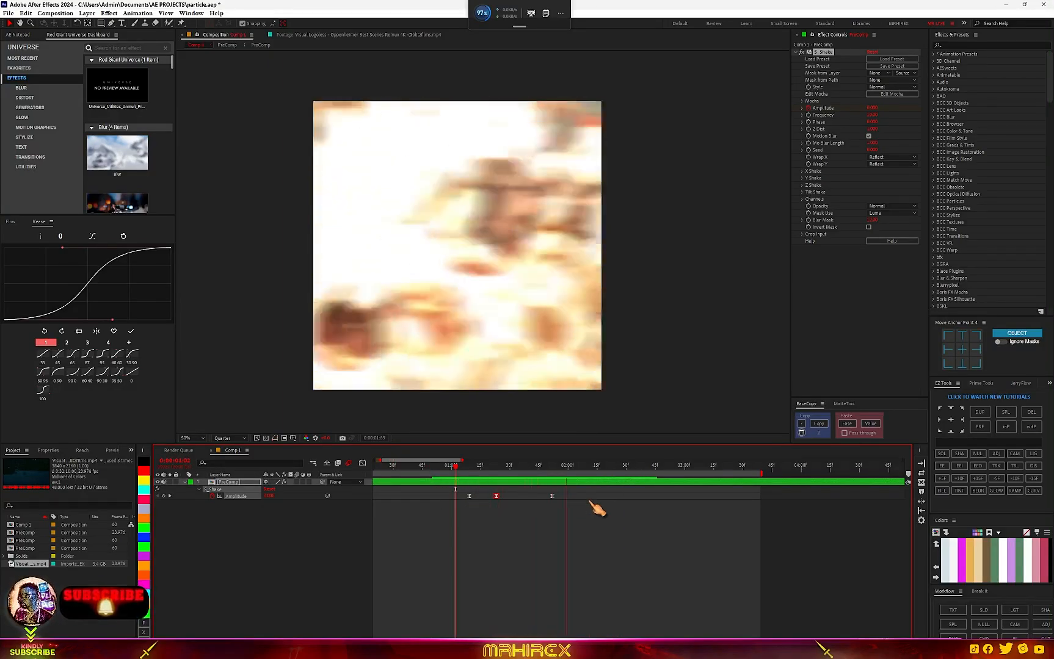
# Step: Move the first S_Shake Amplitude keyframe slightly earlier, to just before 0:00:01:07, and preview the transition
pyautogui.click(475, 467)
pyautogui.moveTo(476, 466); pyautogui.dragTo(465, 466)
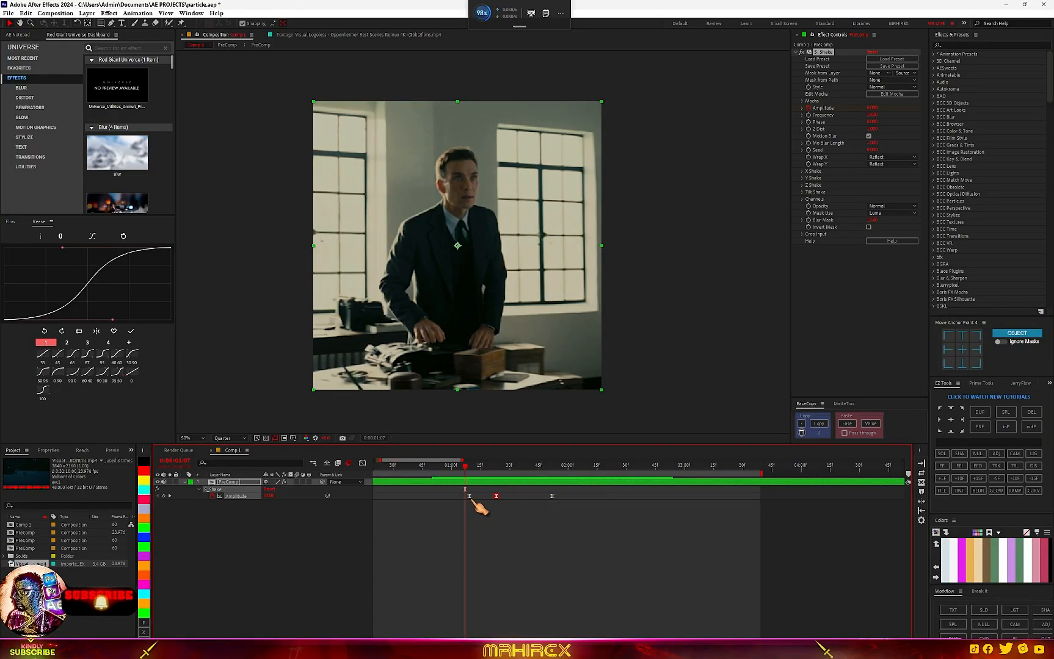
pyautogui.click(434, 467)
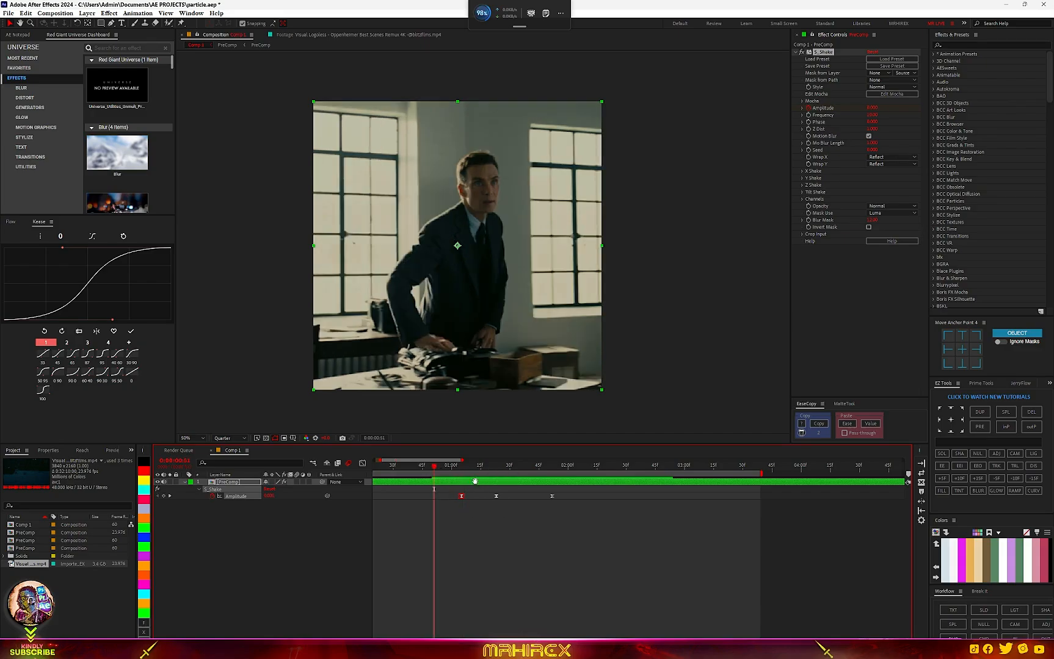
pyautogui.press('space')
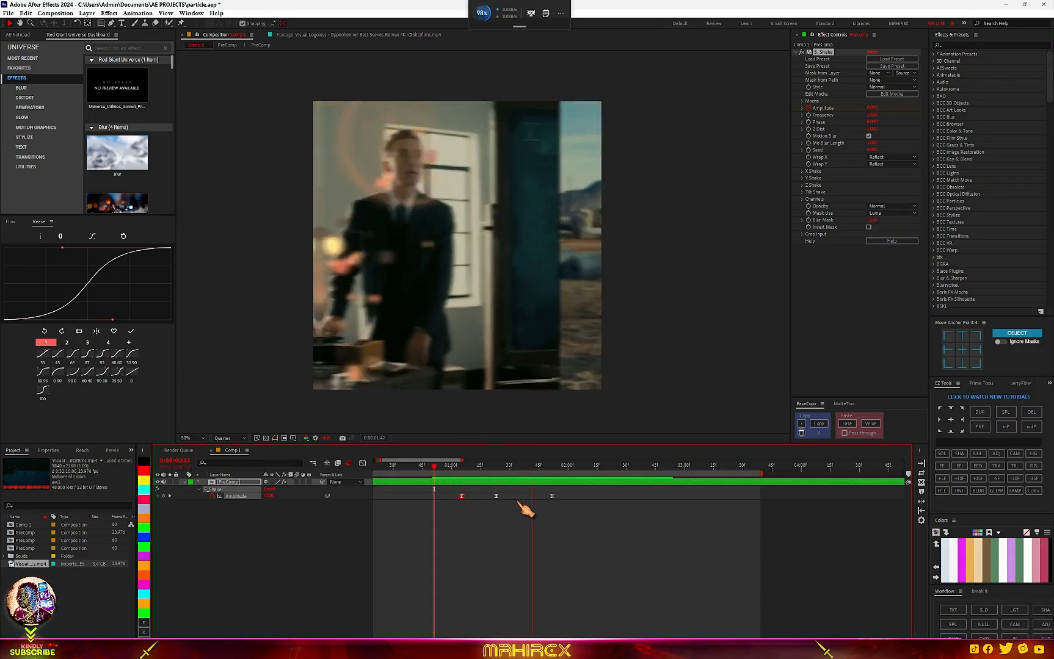
# Step: Increase the S_Shake Frequency and preview the stronger shake
pyautogui.click(493, 466)
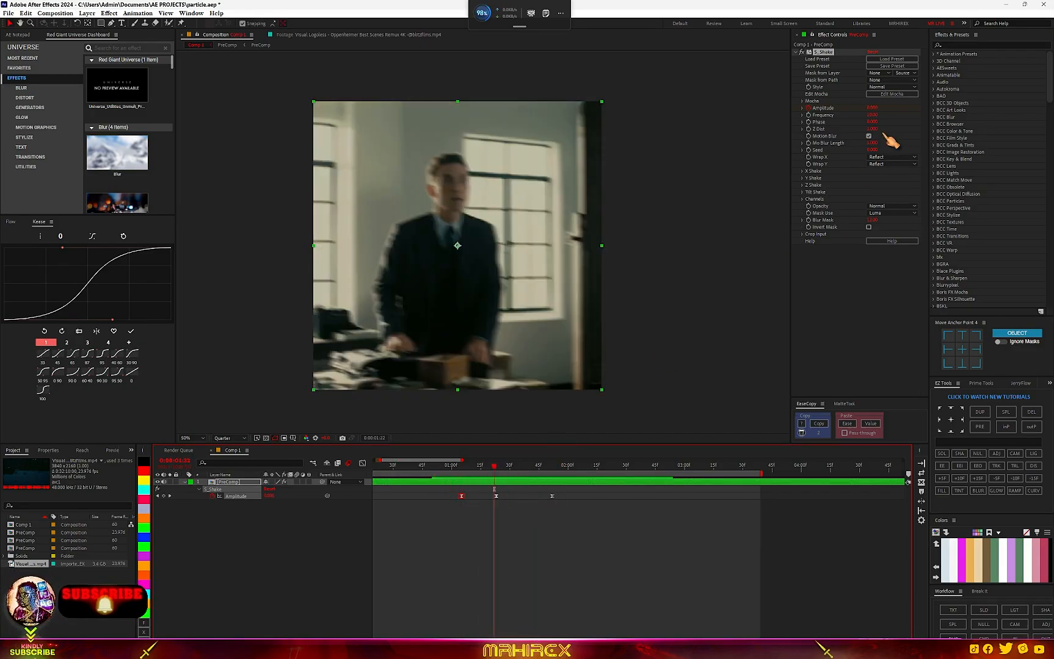
pyautogui.click(875, 116)
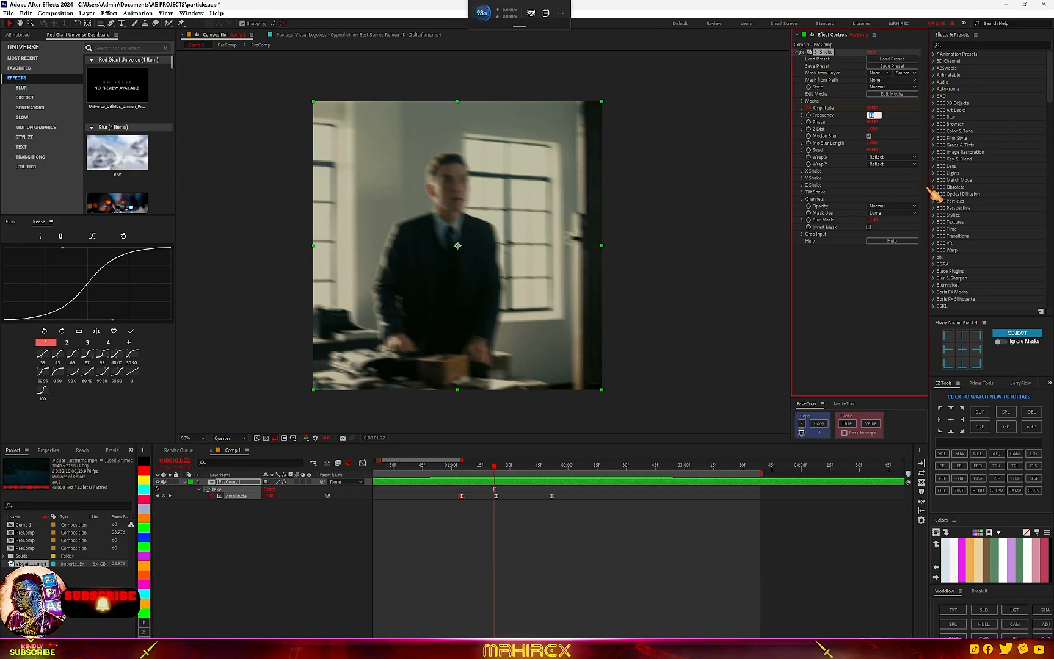
pyautogui.click(896, 136)
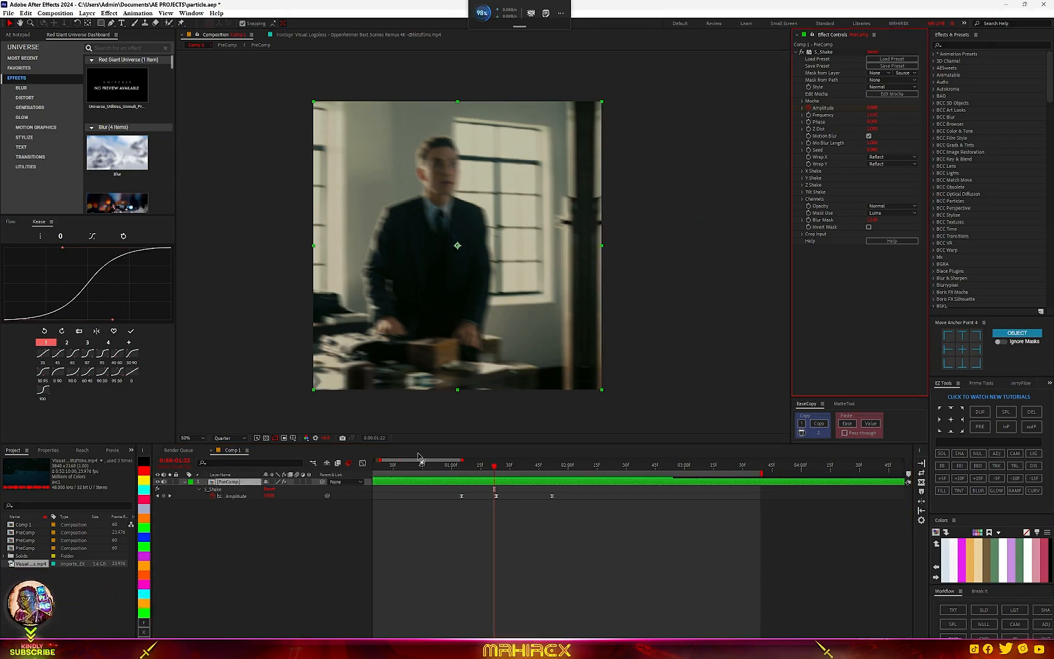
pyautogui.click(452, 467)
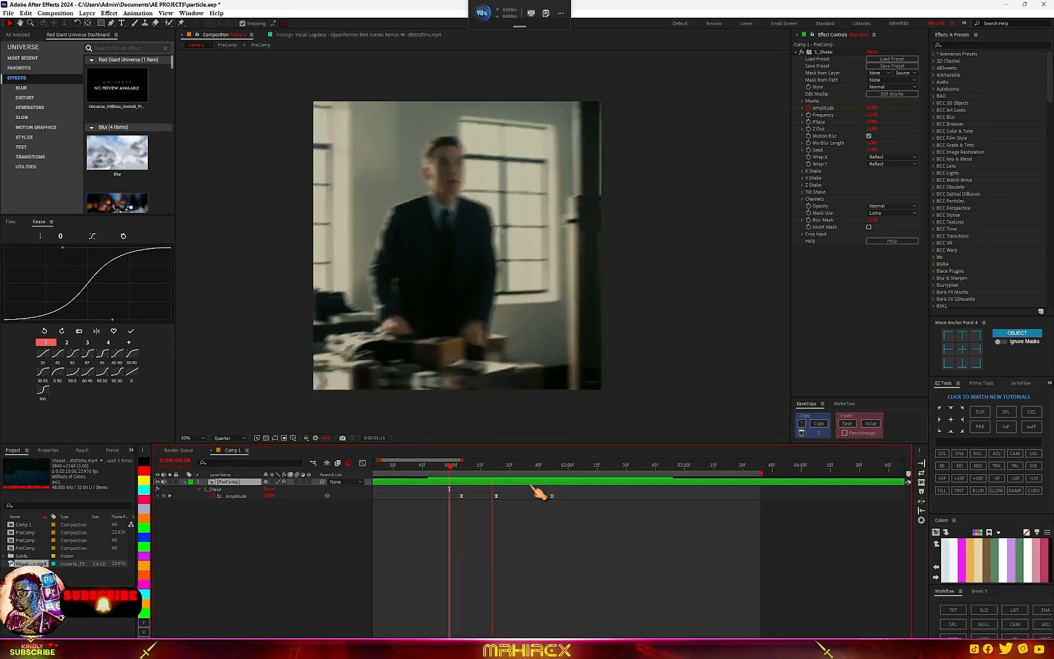
pyautogui.press('space')
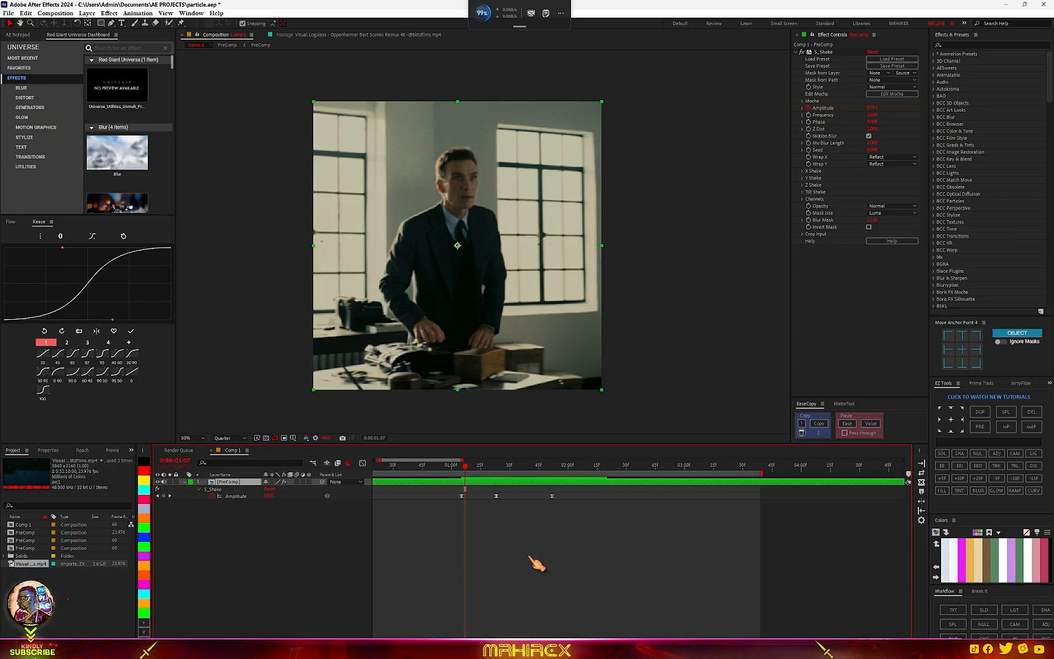
# Step: Duplicate the S_Shake effect on the PreComp layer and reveal the keyframed Amplitude of both copies
pyautogui.click(828, 52)
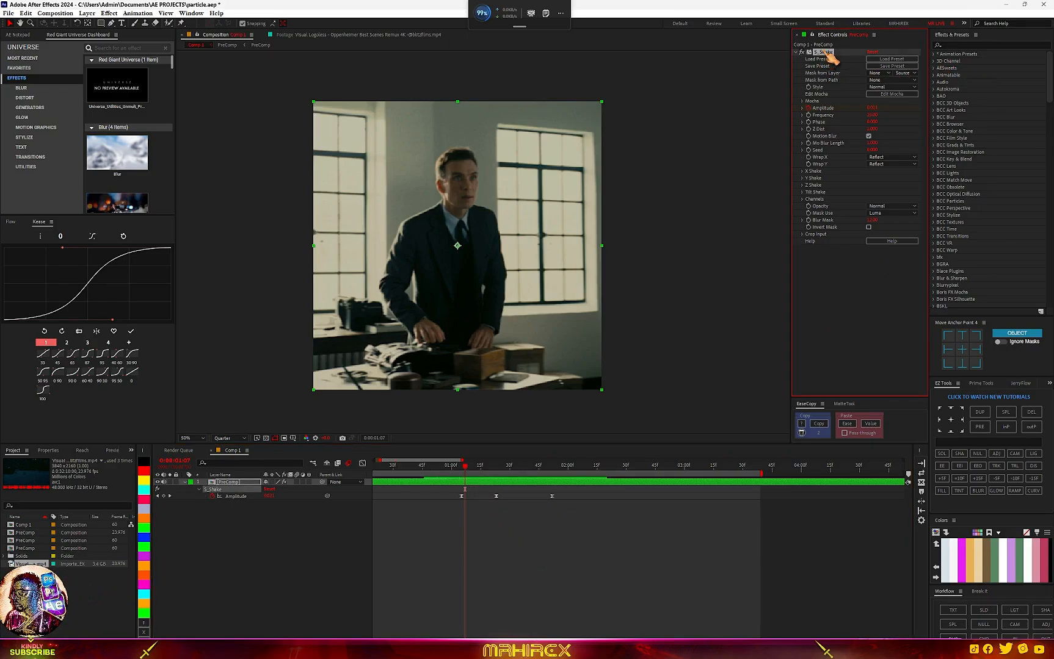
pyautogui.hotkey('ctrl', 'd')
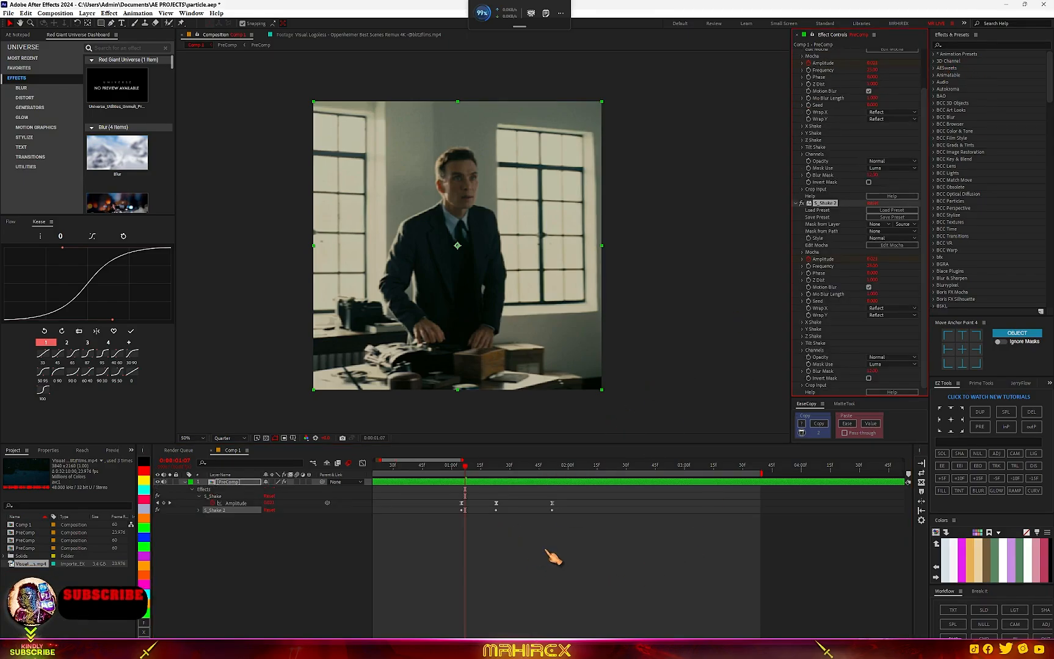
pyautogui.press('u')
pyautogui.press('u')
# Step: Shift the first S_Shake's three Amplitude keyframes later and move its last keyframe further out
pyautogui.moveTo(560, 502); pyautogui.dragTo(489, 500)
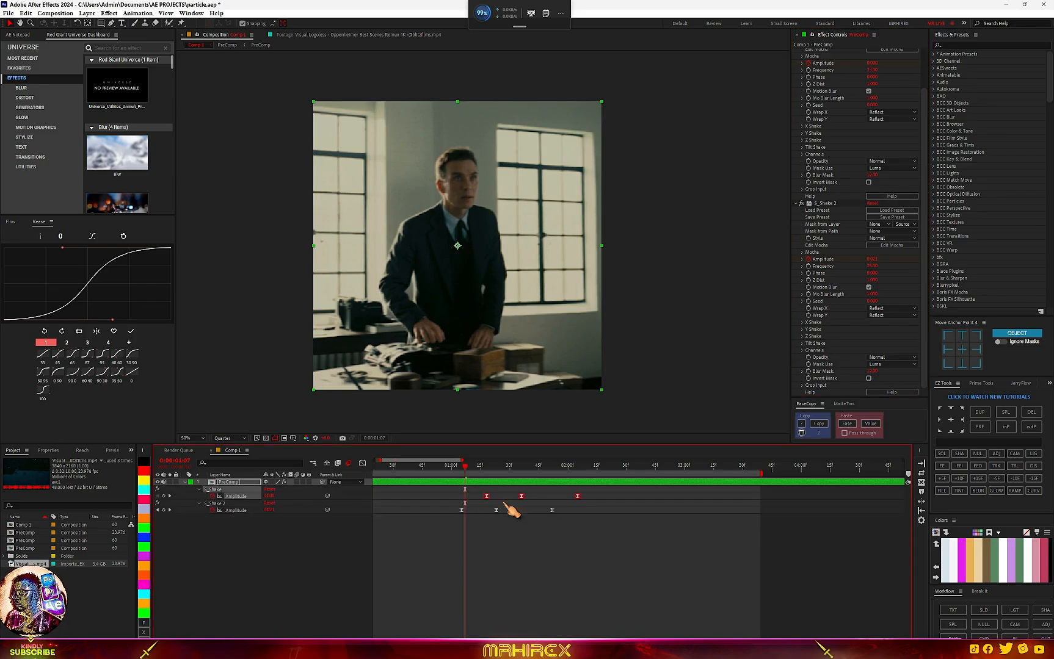
pyautogui.moveTo(578, 496); pyautogui.dragTo(603, 497)
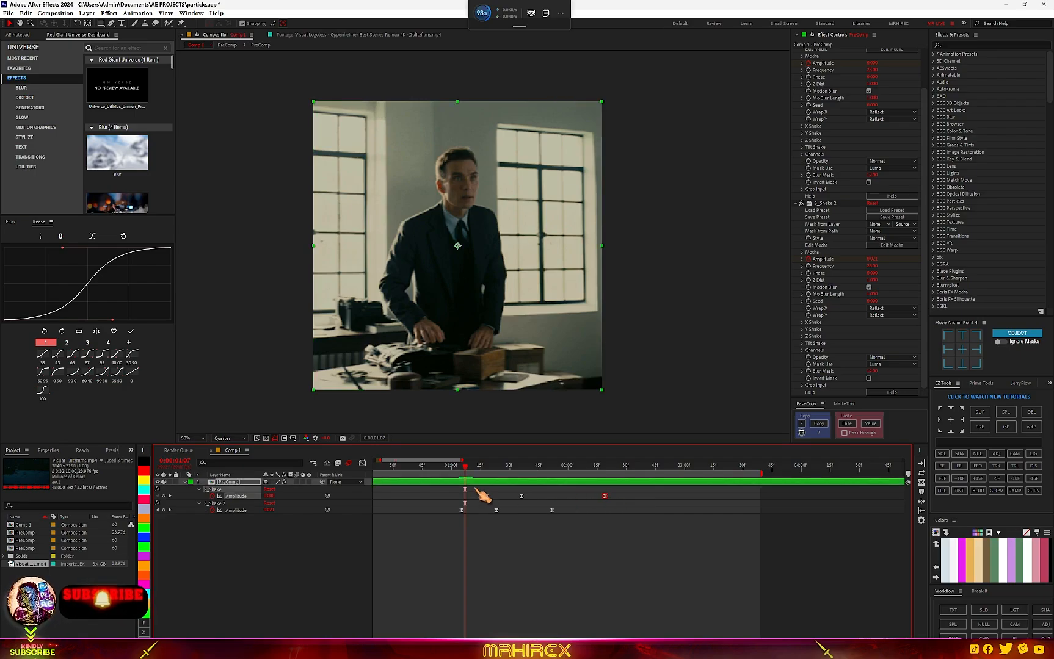
pyautogui.moveTo(486, 490); pyautogui.dragTo(405, 500)
# Step: Steepen the S_Shake 2 Amplitude curve's falloff by pulling down the peak's outgoing handle and shortening the last keyframe's incoming handle
pyautogui.click(362, 463)
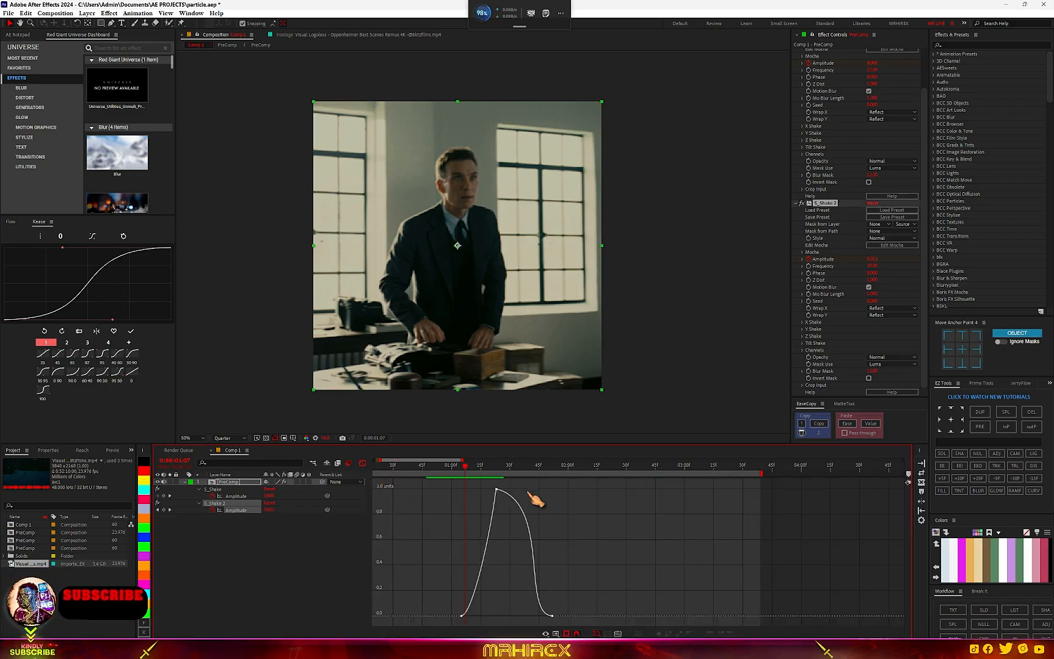
pyautogui.click(496, 490)
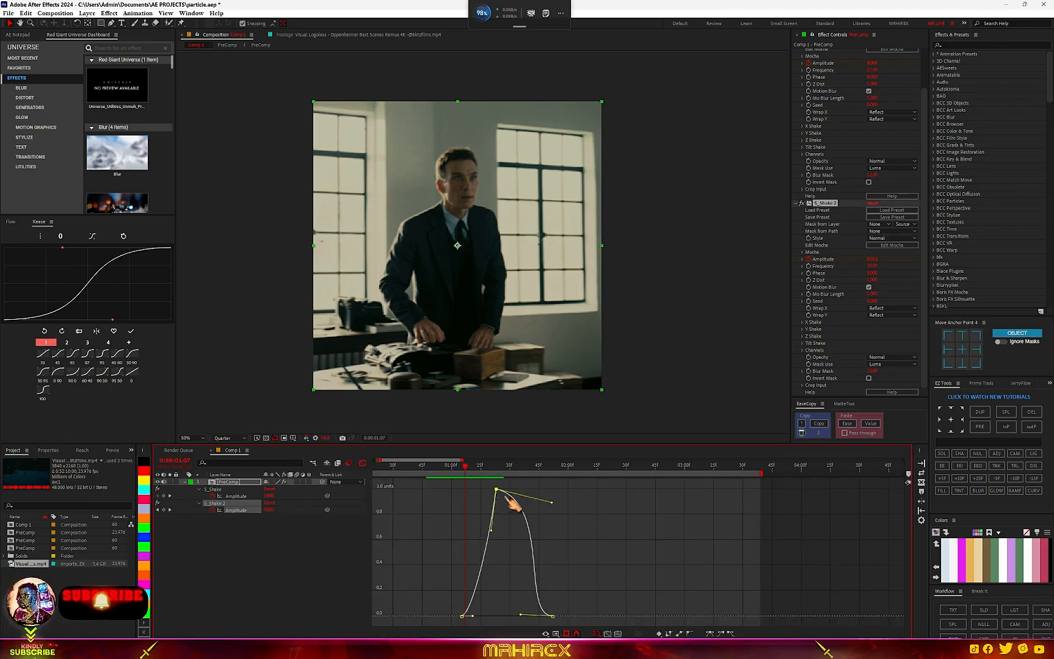
pyautogui.moveTo(551, 504); pyautogui.dragTo(535, 533)
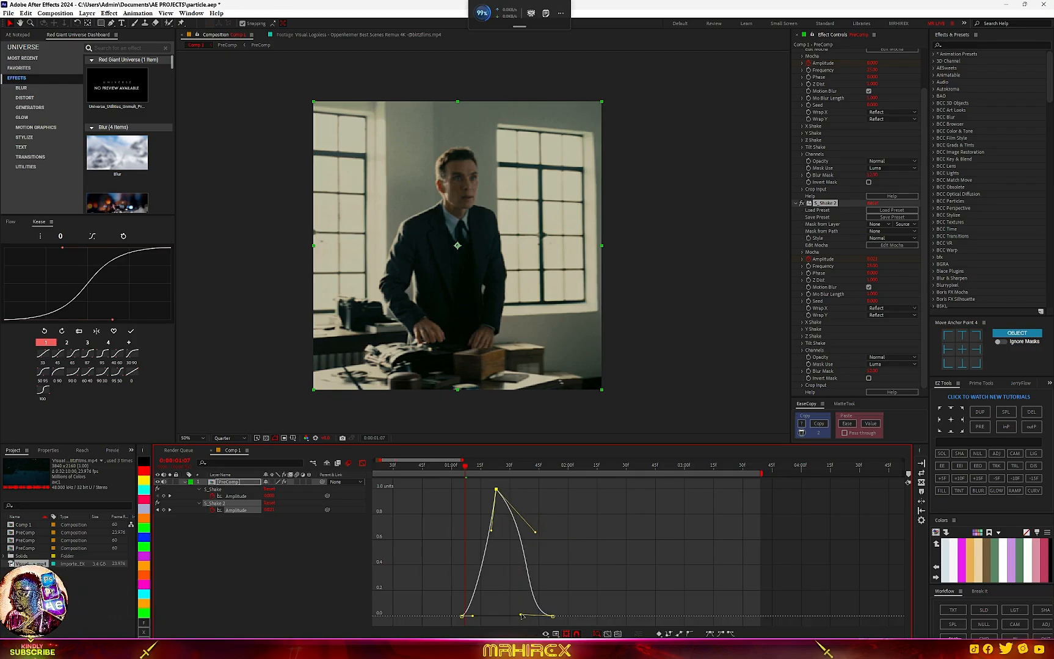
pyautogui.moveTo(522, 616); pyautogui.dragTo(537, 620)
pyautogui.click(362, 464)
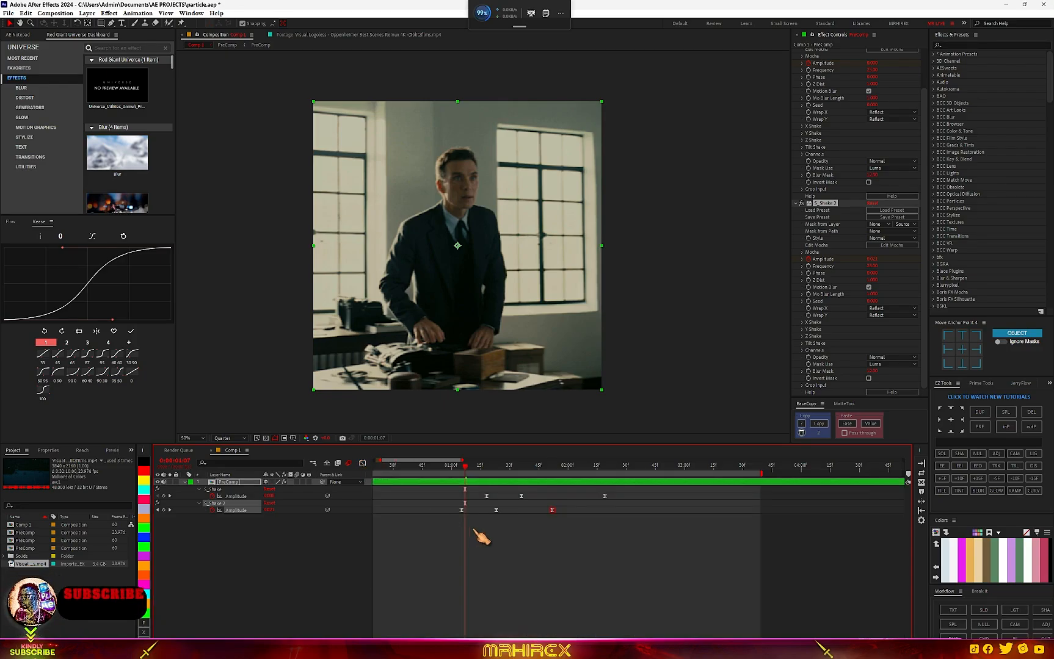
# Step: Turn on motion blur for the PreComp layer and play the whole transition from the start with the viewer fitted
pyautogui.scroll(-5, 479, 582)
pyautogui.moveTo(396, 465); pyautogui.dragTo(314, 485)
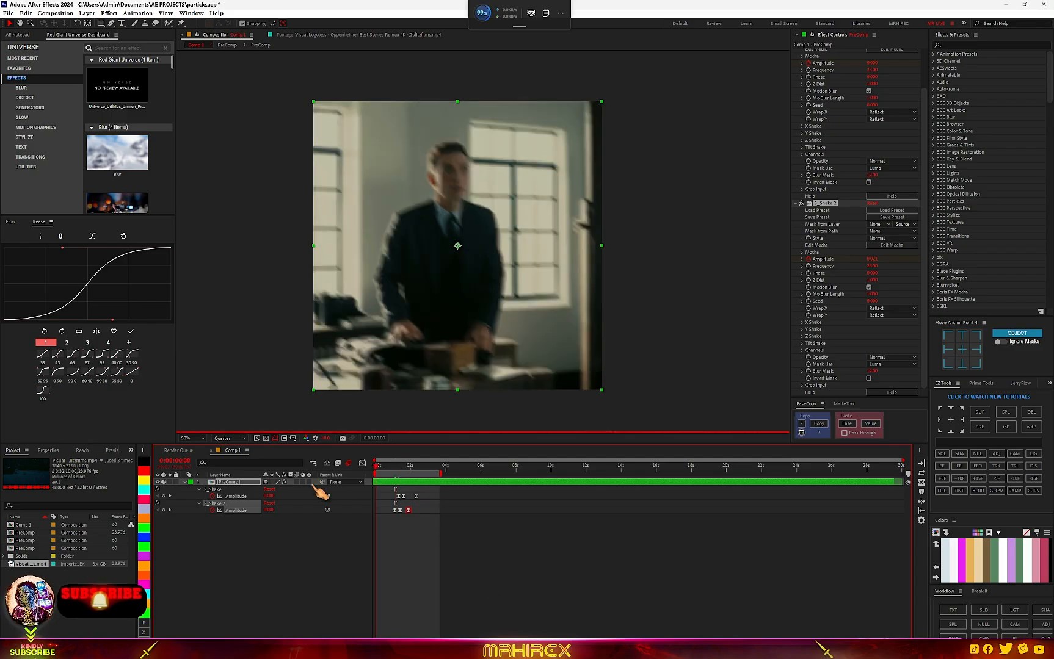
pyautogui.press('space')
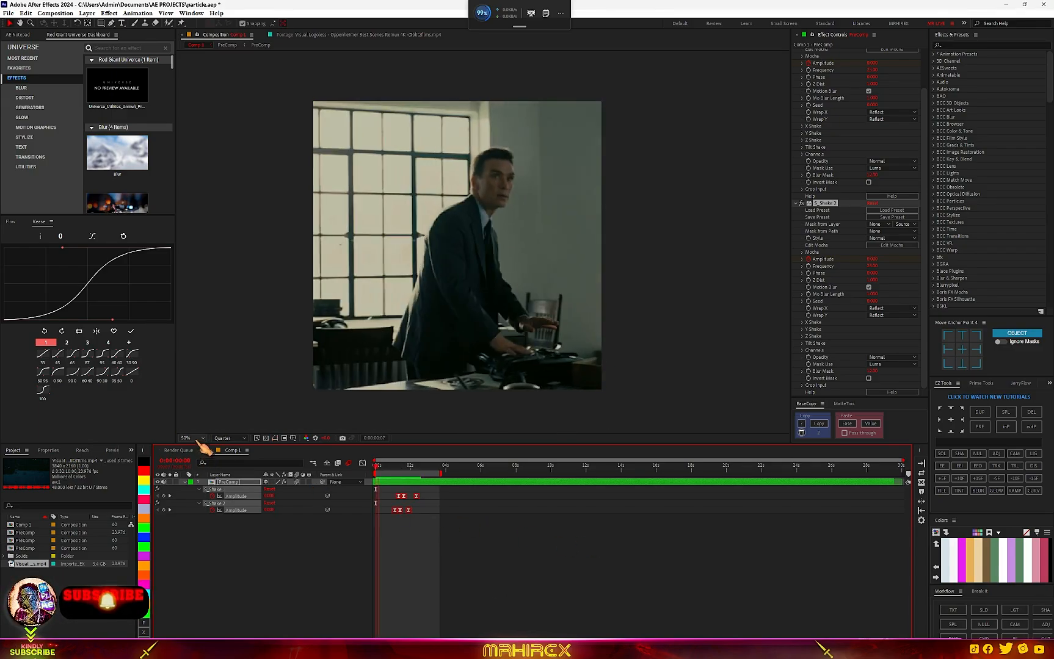
pyautogui.click(192, 439)
pyautogui.click(192, 447)
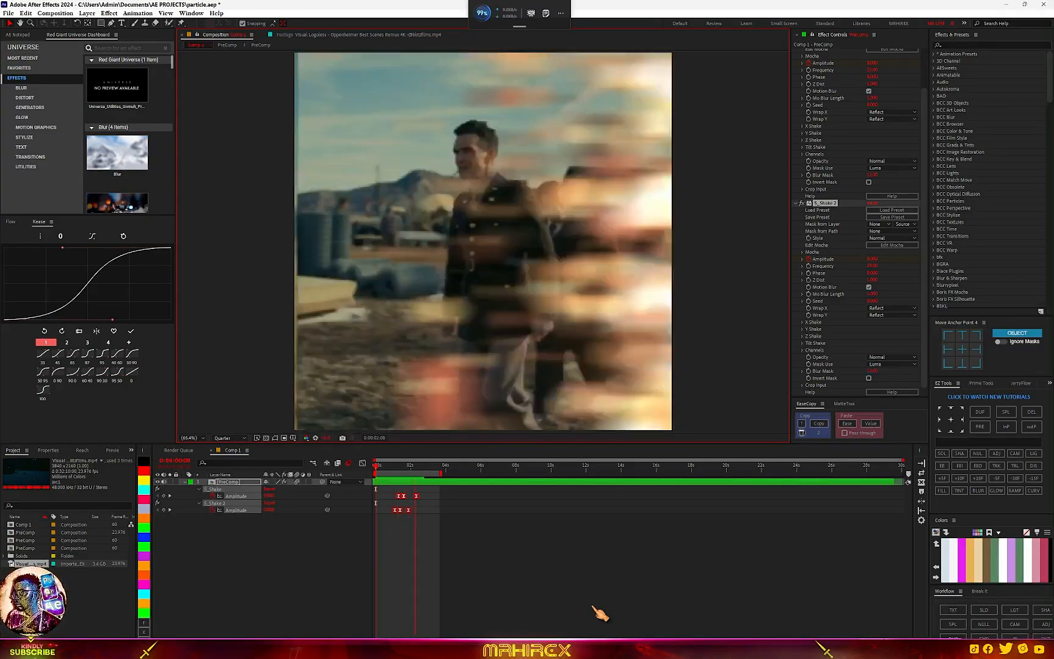
pyautogui.click(417, 481)
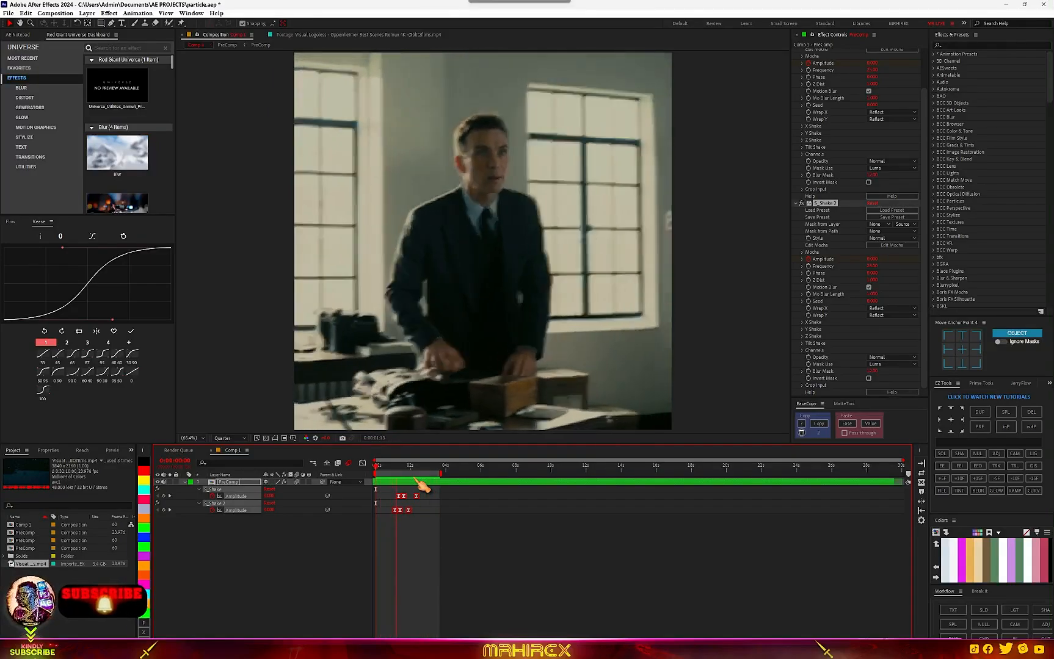
# Step: Shift all Amplitude keyframes of both S_Shake effects later, placing the S_Shake 2 peak at about 0:00:01:35
pyautogui.click(397, 466)
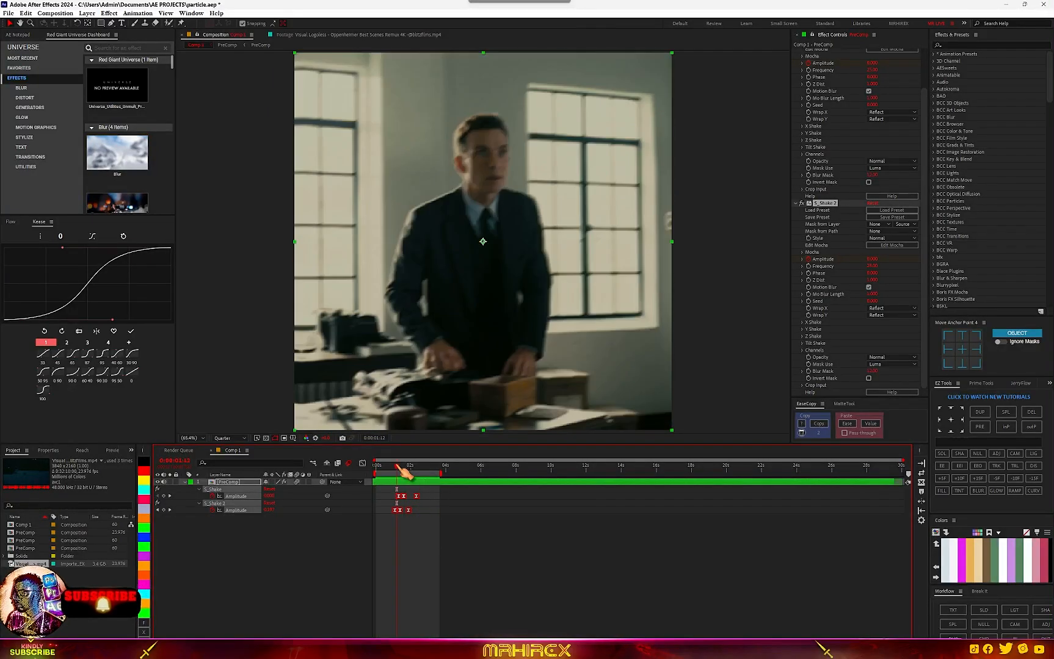
pyautogui.moveTo(398, 466); pyautogui.dragTo(445, 469)
pyautogui.keyDown('alt'); pyautogui.scroll(2, 386, 523); pyautogui.keyUp('alt')
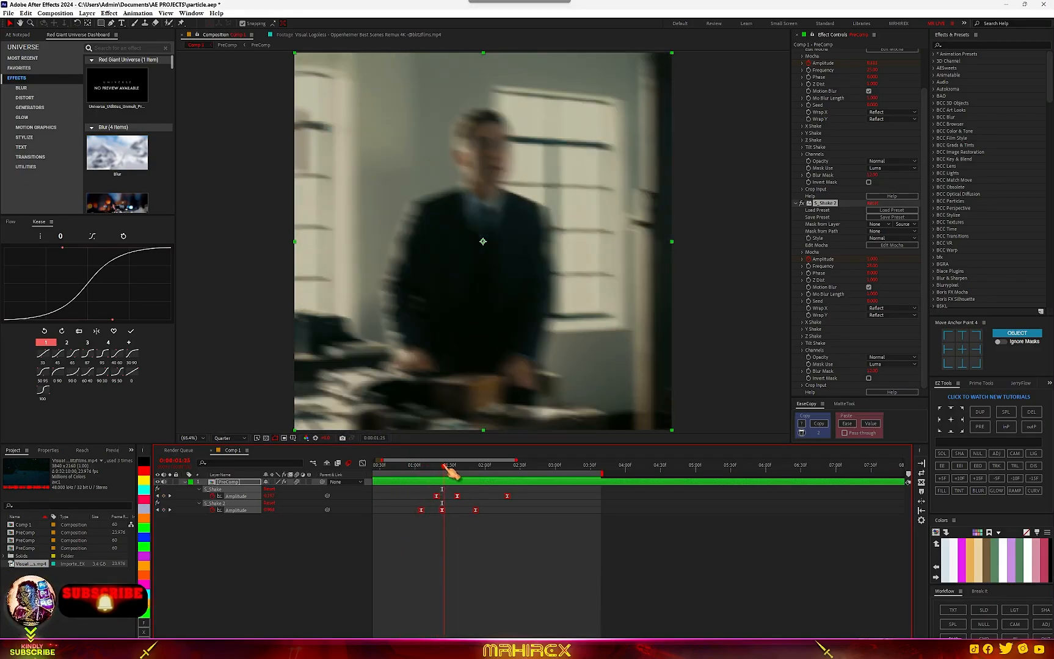
pyautogui.click(440, 483)
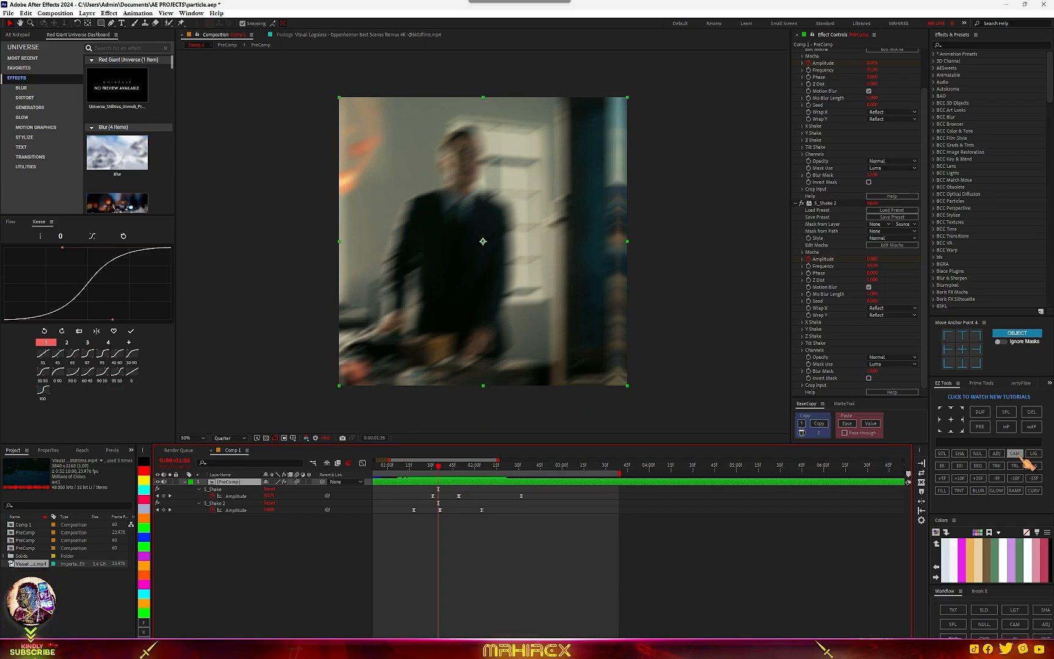
# Step: Add an adjustment layer above the PreComp layer and apply the uni.Bokeh effect to it
pyautogui.click(996, 455)
pyautogui.hotkey('ctrl', 'space')
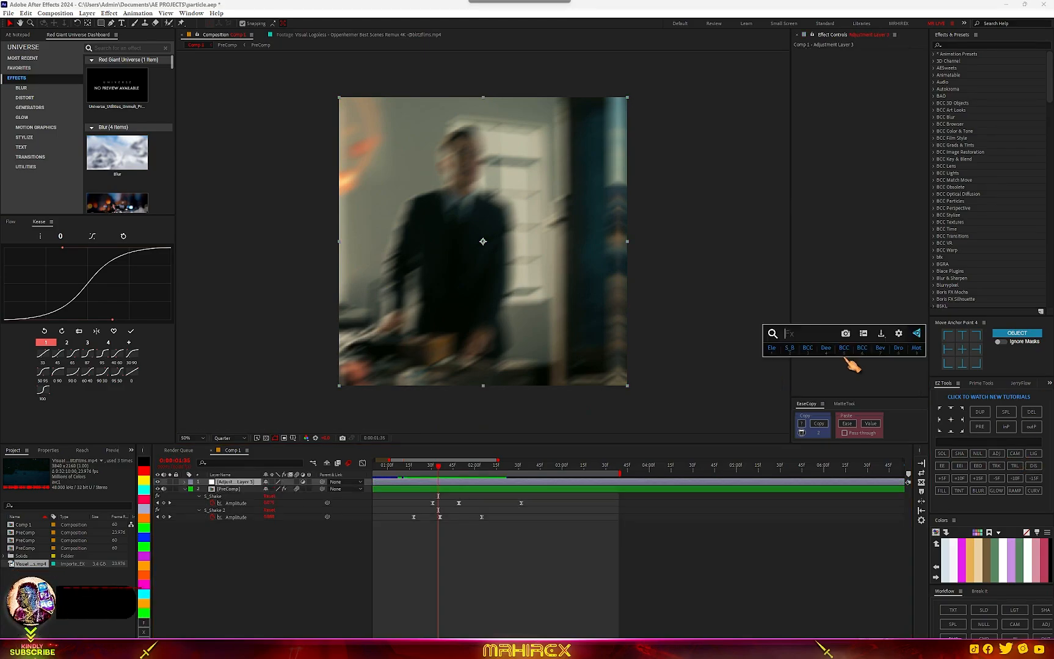
pyautogui.write('uni')
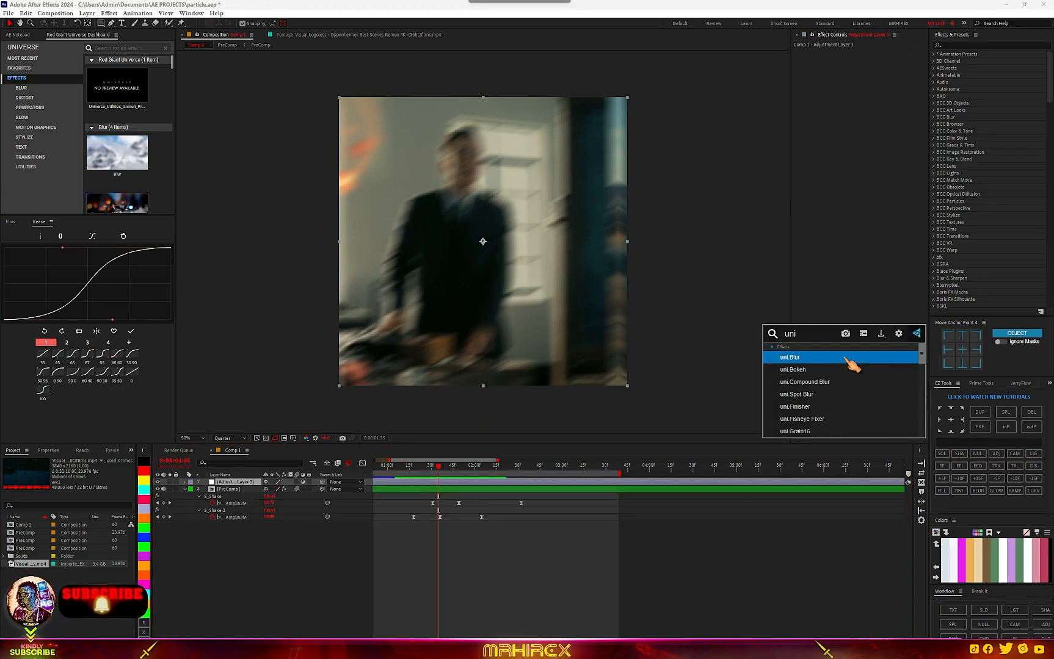
pyautogui.click(808, 367)
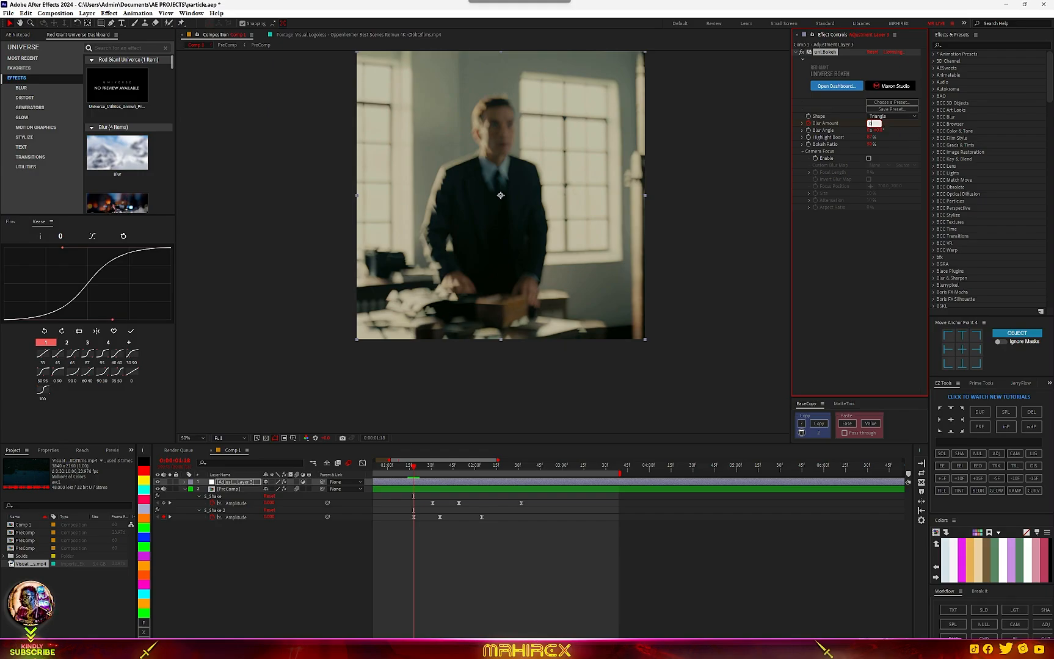
# Step: Keyframe the uni.Bokeh Blur Amount at 0 at 0:00:01:18 and raise it strongly at 0:00:01:35
pyautogui.click(902, 130)
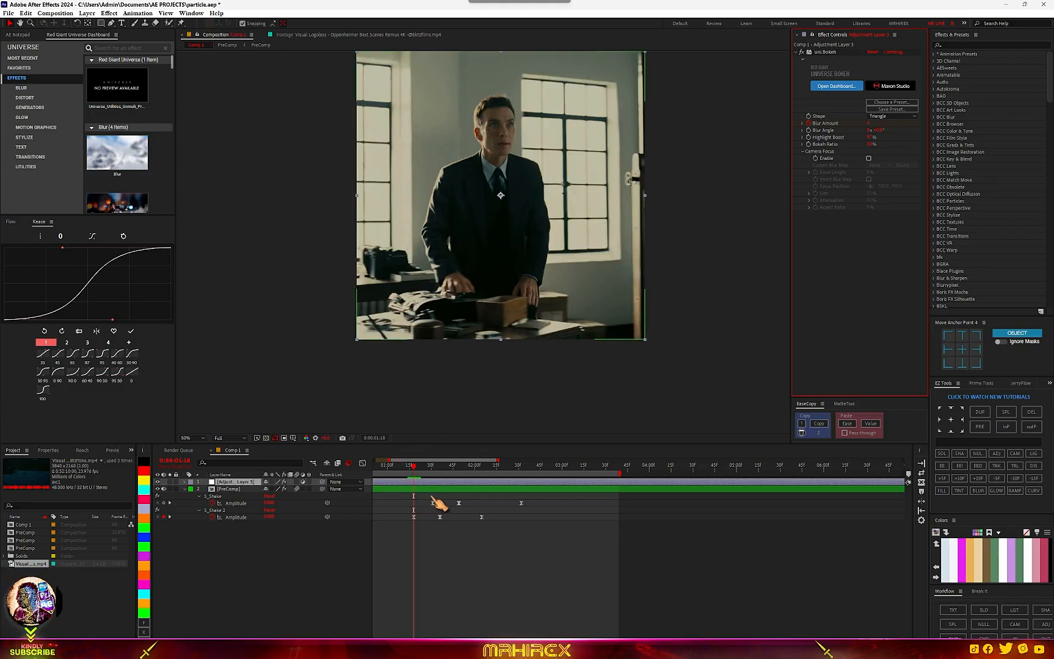
pyautogui.moveTo(414, 468); pyautogui.dragTo(440, 469)
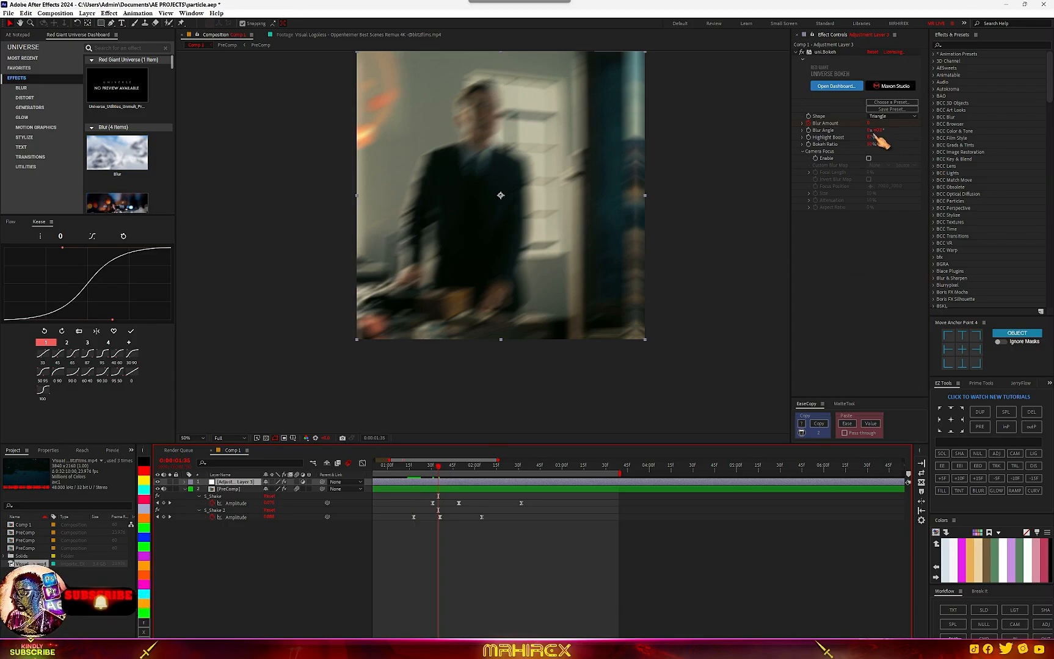
pyautogui.moveTo(868, 123); pyautogui.dragTo(877, 122)
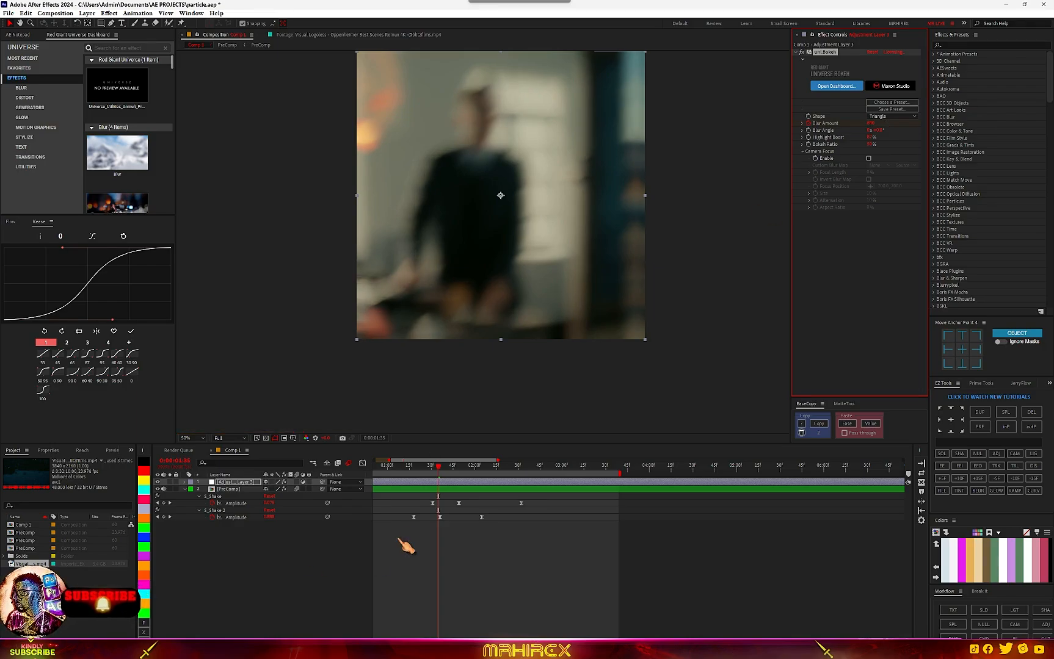
# Step: Reveal the adjustment layer's keyframes and set the Blur Amount to 0 at 0:00:02:33
pyautogui.moveTo(446, 473); pyautogui.dragTo(524, 470)
pyautogui.press('u')
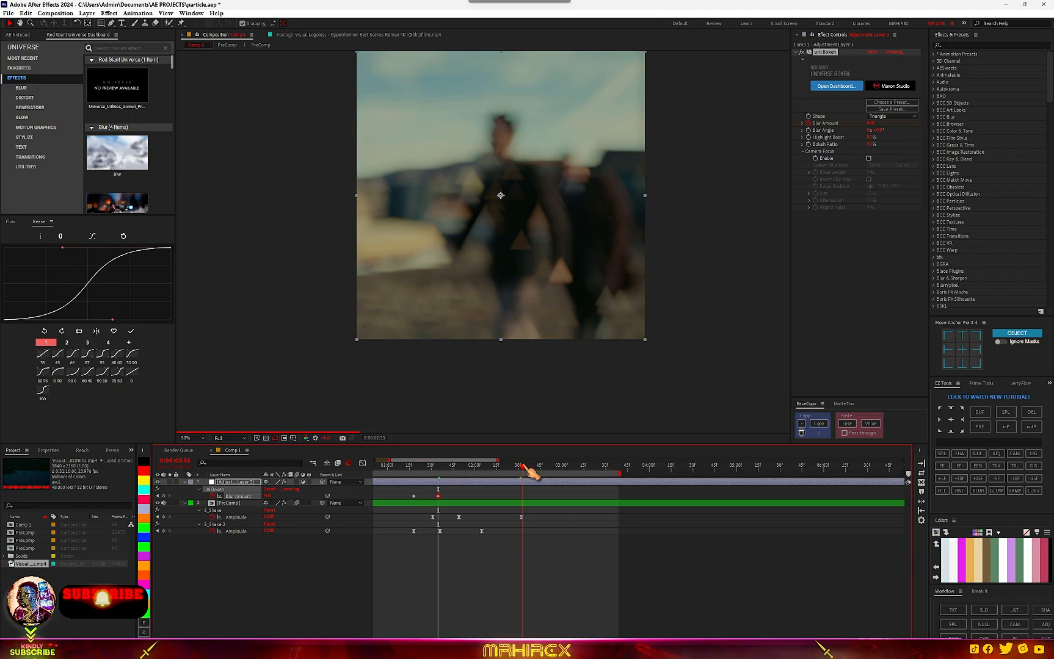
pyautogui.click(870, 123)
pyautogui.write('0')
pyautogui.press('Return')
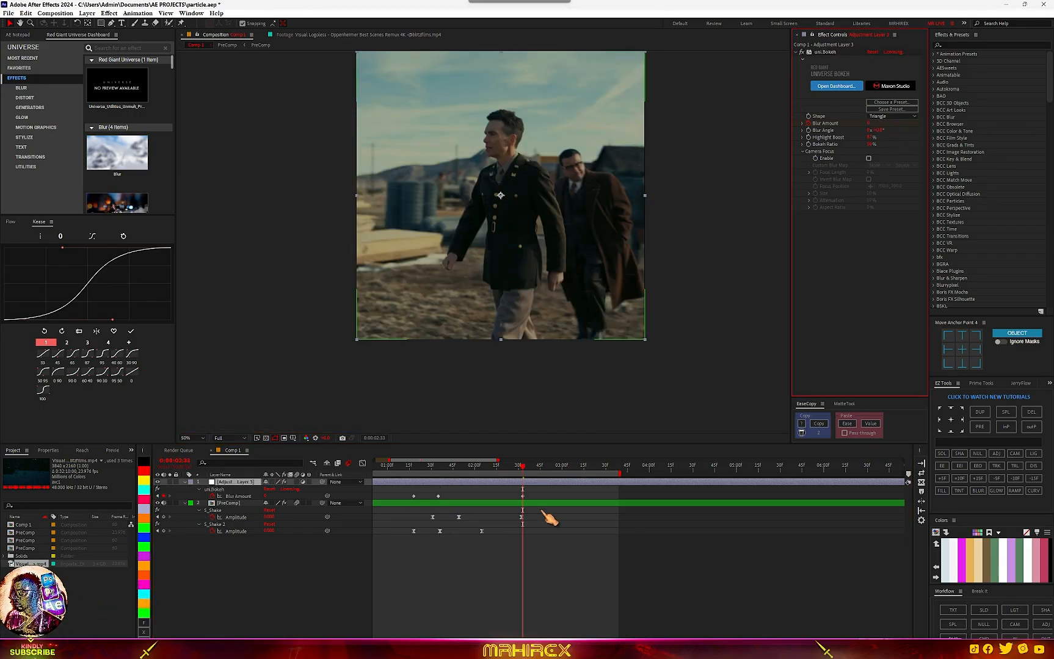
# Step: Ease the three uni.Bokeh Blur Amount keyframes and reshape their value curve into a sharp peak with a smooth falloff to the last keyframe
pyautogui.moveTo(535, 493); pyautogui.dragTo(390, 507)
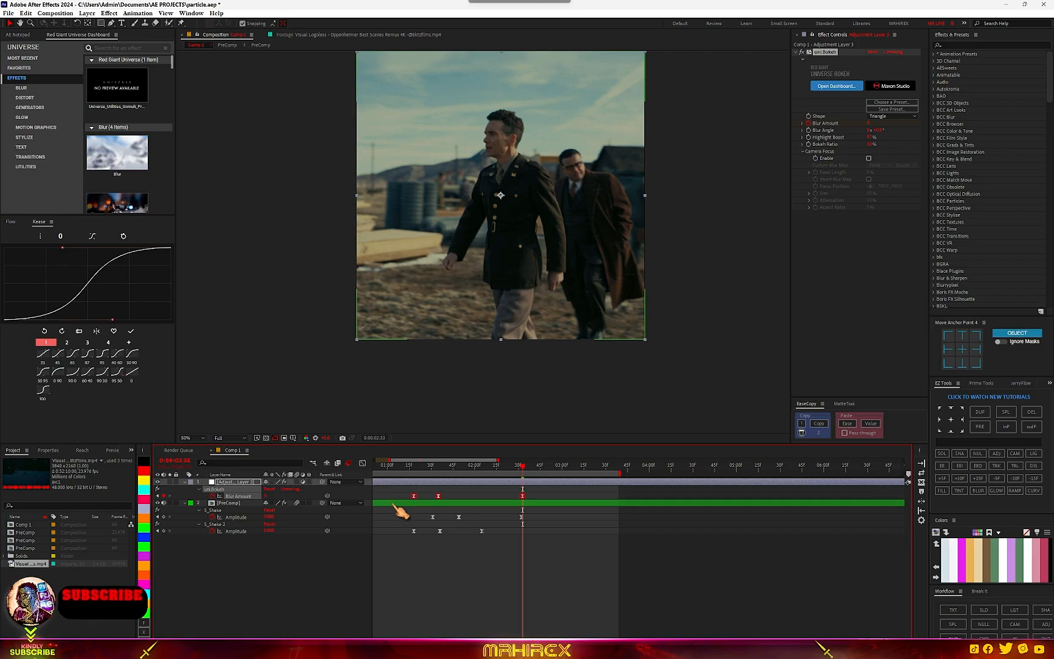
pyautogui.click(363, 464)
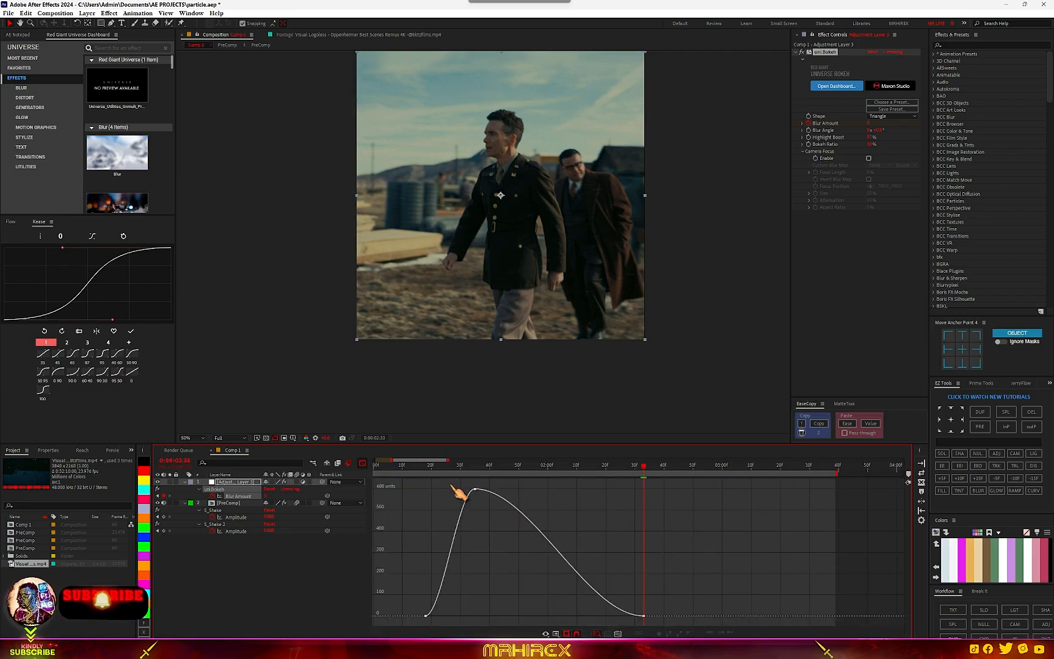
pyautogui.moveTo(450, 486); pyautogui.dragTo(466, 572)
pyautogui.moveTo(530, 490)
pyautogui.mouseDown()
pyautogui.moveTo(537, 498)
pyautogui.moveTo(525, 508)
pyautogui.mouseUp()
pyautogui.moveTo(588, 618); pyautogui.dragTo(535, 615)
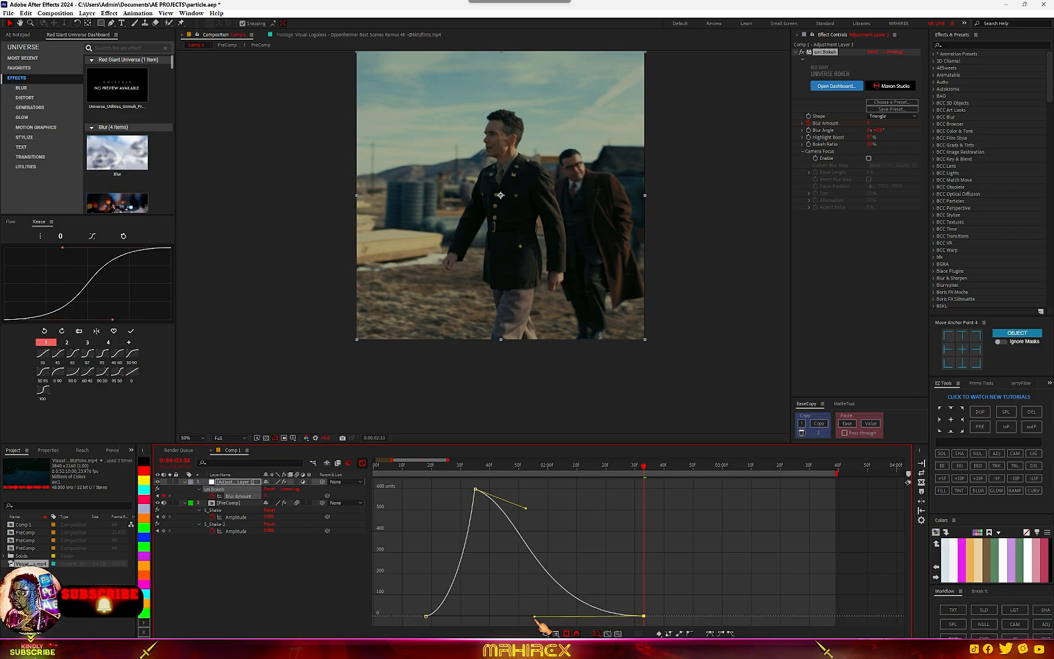
pyautogui.click(364, 465)
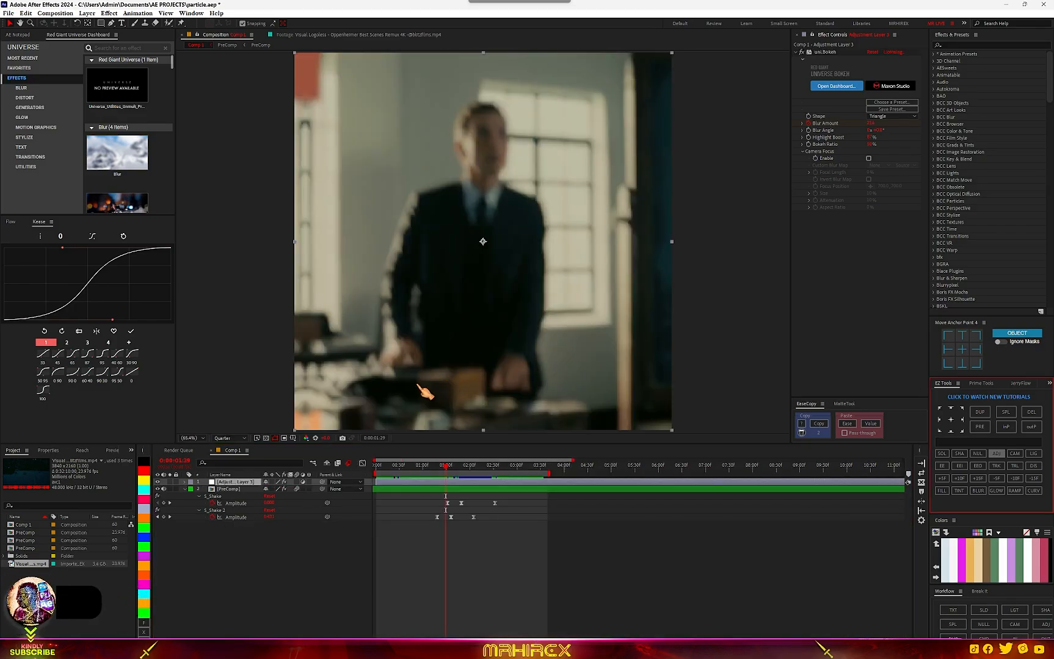
# Step: Add another adjustment layer at the top of the stack and apply the BCC+Motion Blur ML effect to it
pyautogui.hotkey('ctrl', 'alt', 'y')
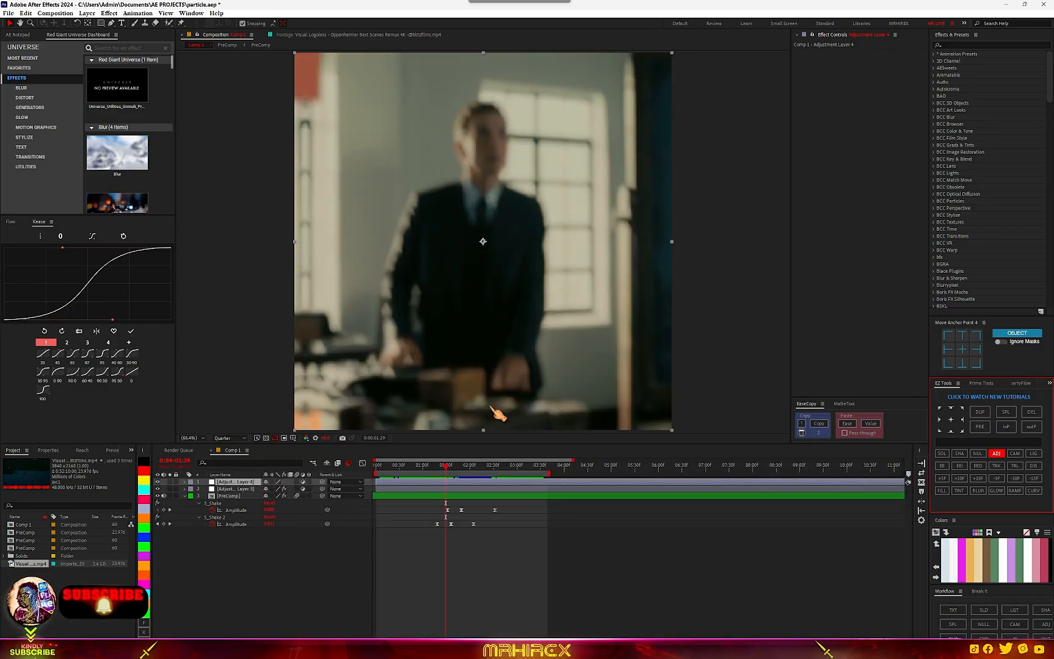
pyautogui.hotkey('ctrl', 'space')
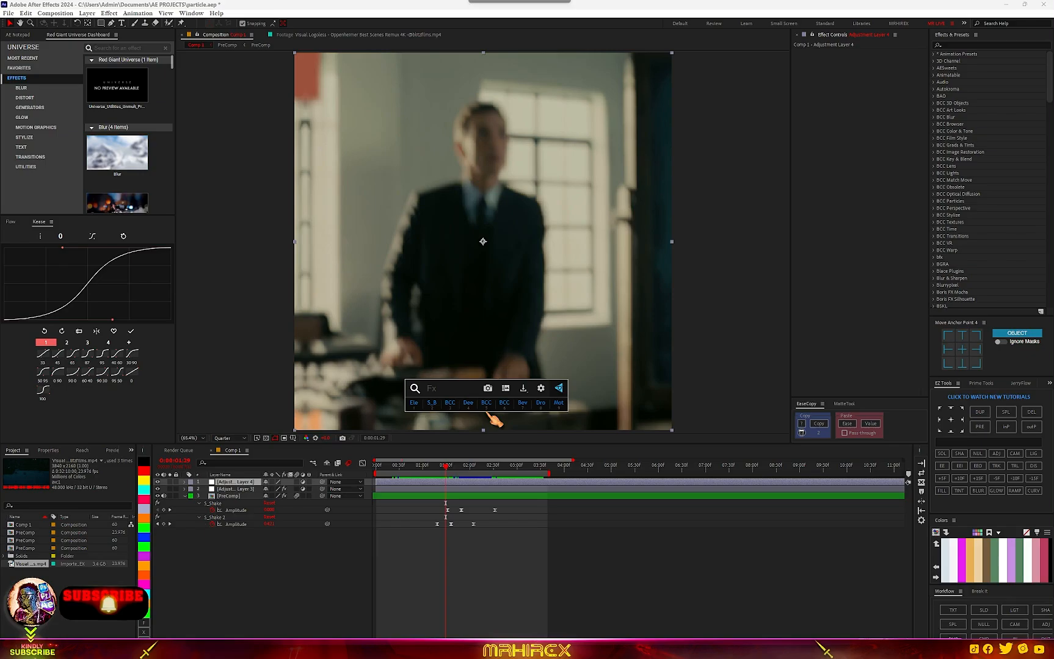
pyautogui.write('bcc')
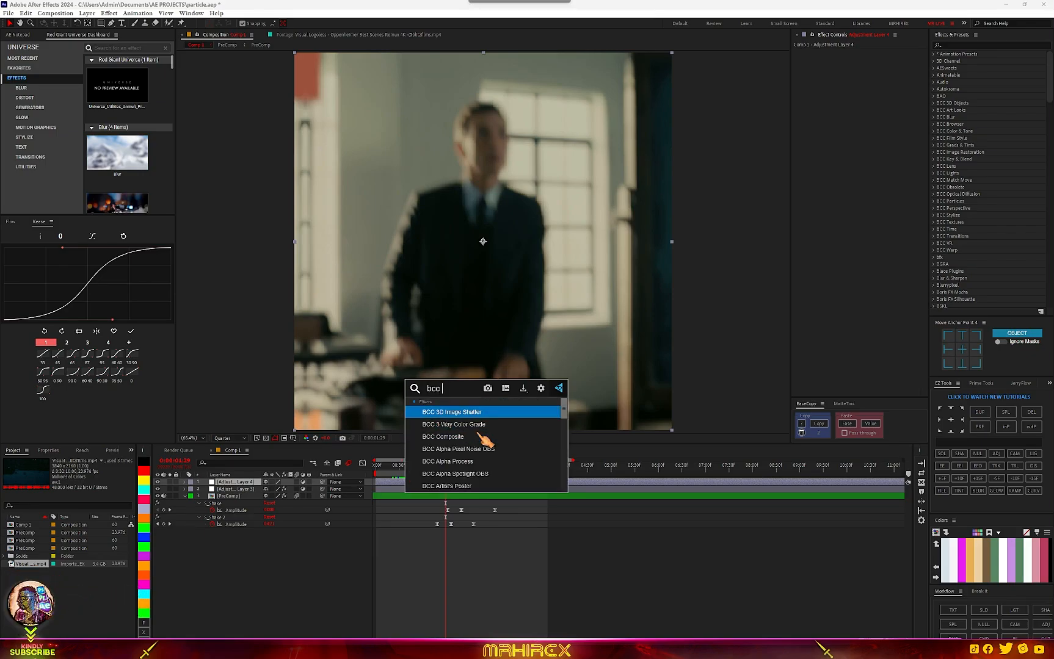
pyautogui.write(' ml')
pyautogui.hotkey('ctrl', 'a')
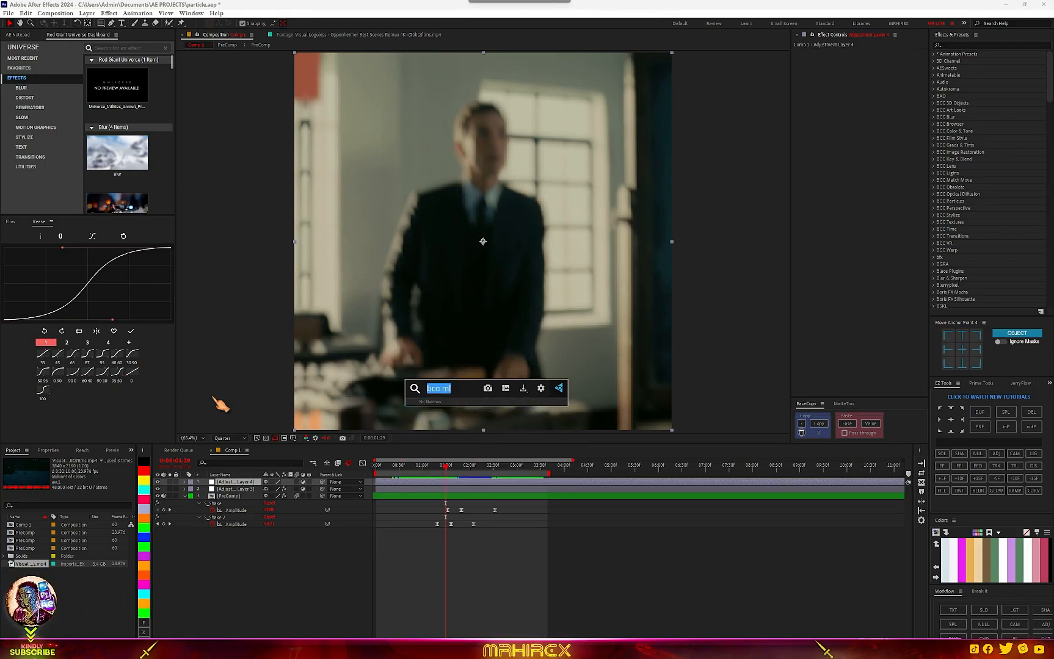
pyautogui.write('ml')
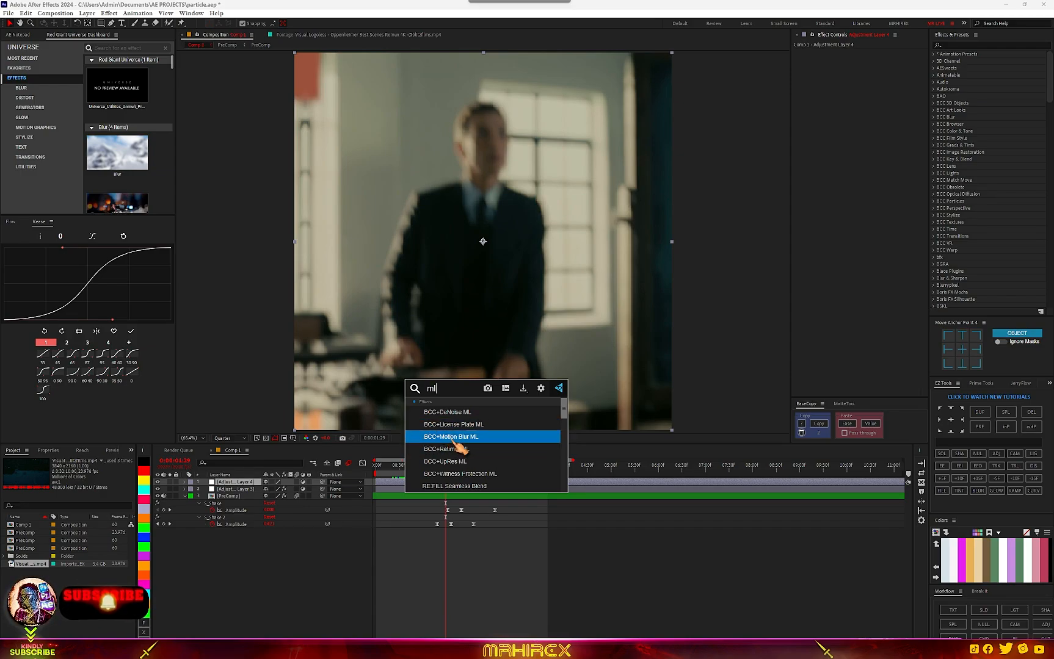
pyautogui.click(472, 440)
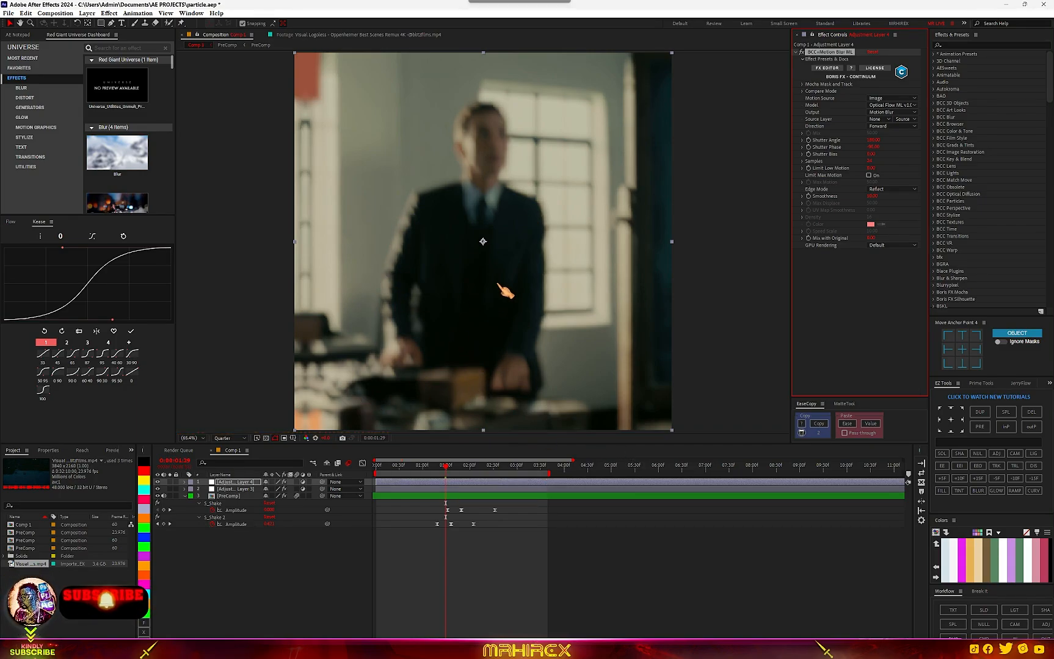
# Step: Scrub through the transition to 0:00:02:26 and 0:00:02:14 to inspect the motion blur on the moving clips
pyautogui.scroll(1, 484, 308)
pyautogui.scroll(-3, 484, 307)
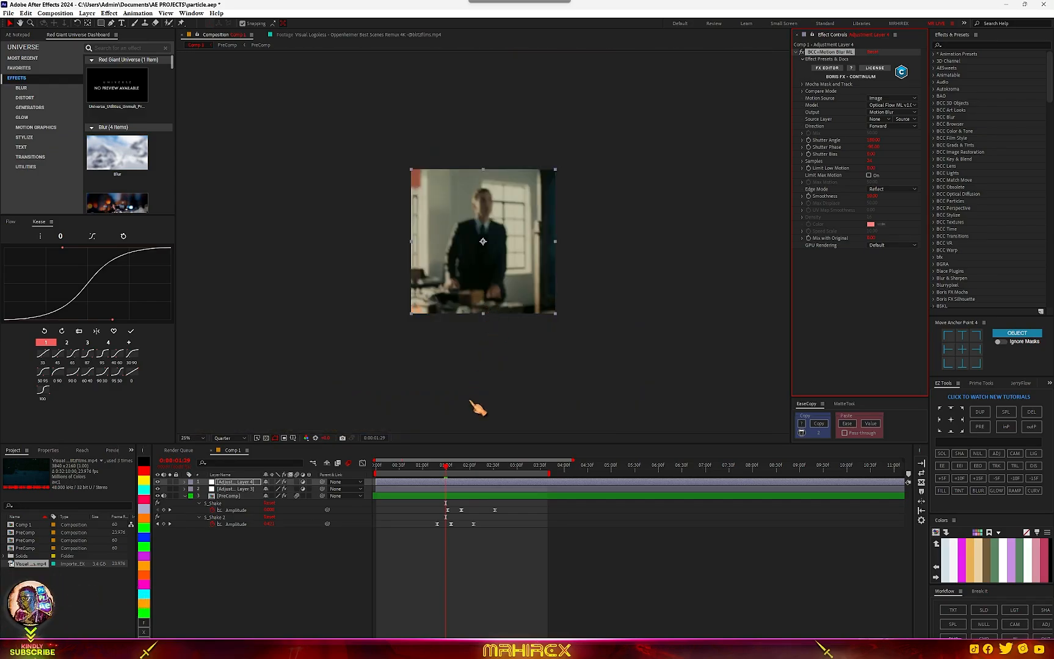
pyautogui.moveTo(476, 470)
pyautogui.mouseDown()
pyautogui.moveTo(507, 472)
pyautogui.moveTo(493, 474)
pyautogui.mouseUp()
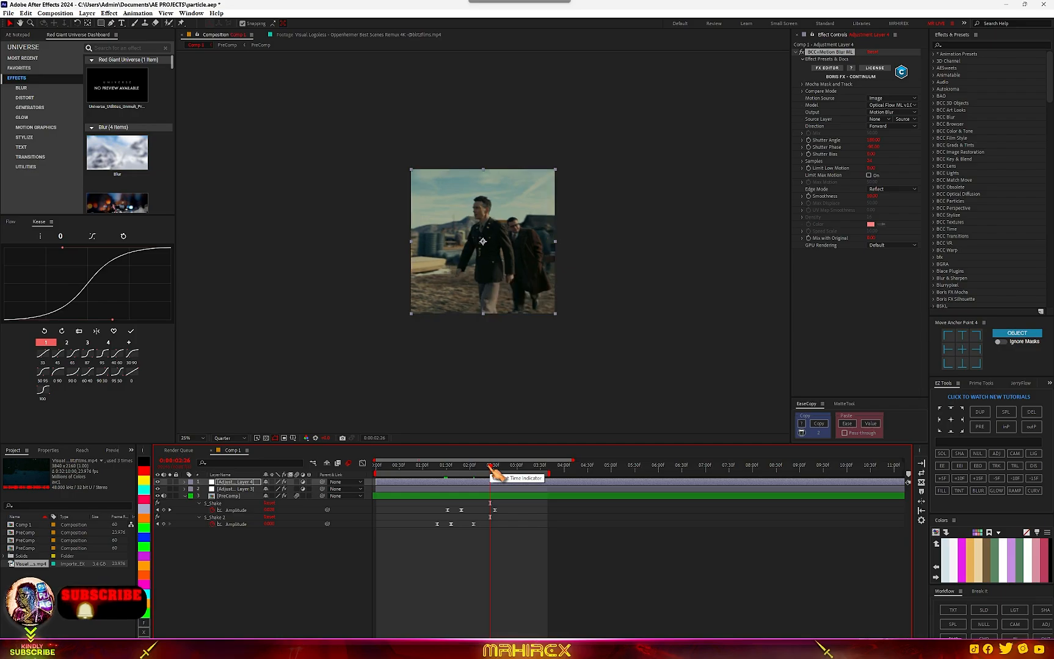
pyautogui.scroll(4, 447, 325)
pyautogui.scroll(-2, 483, 341)
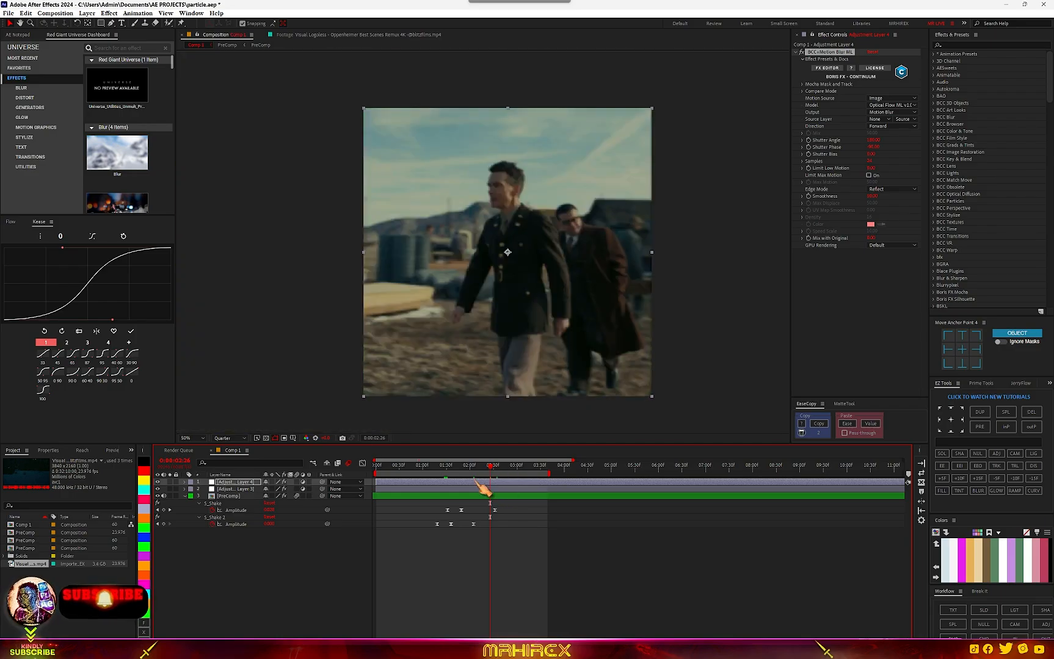
pyautogui.moveTo(482, 470); pyautogui.dragTo(483, 472)
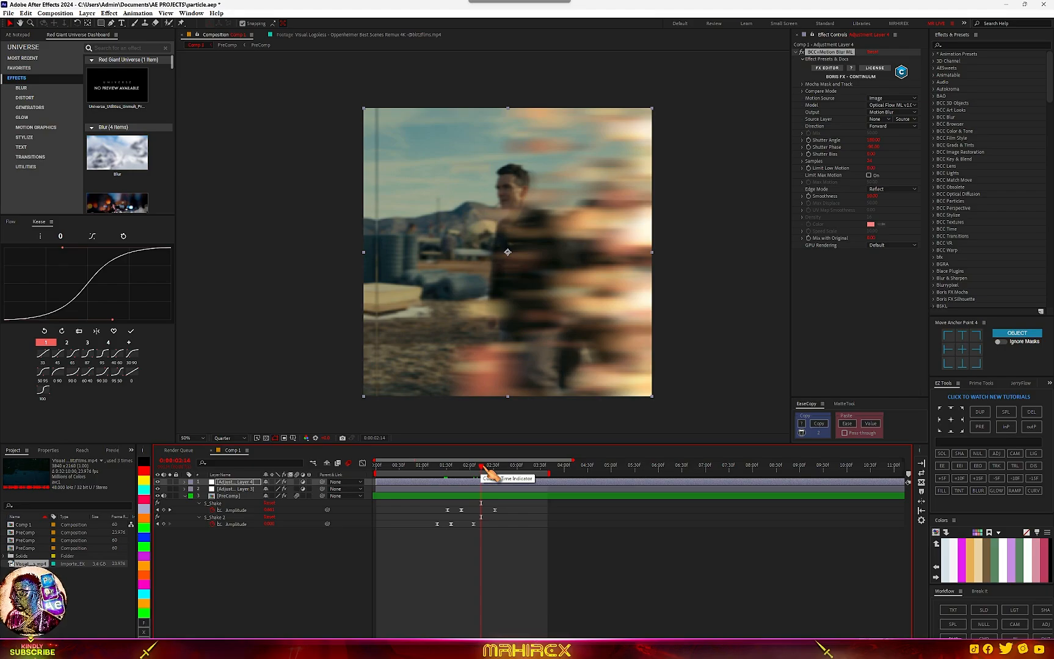
pyautogui.click(807, 56)
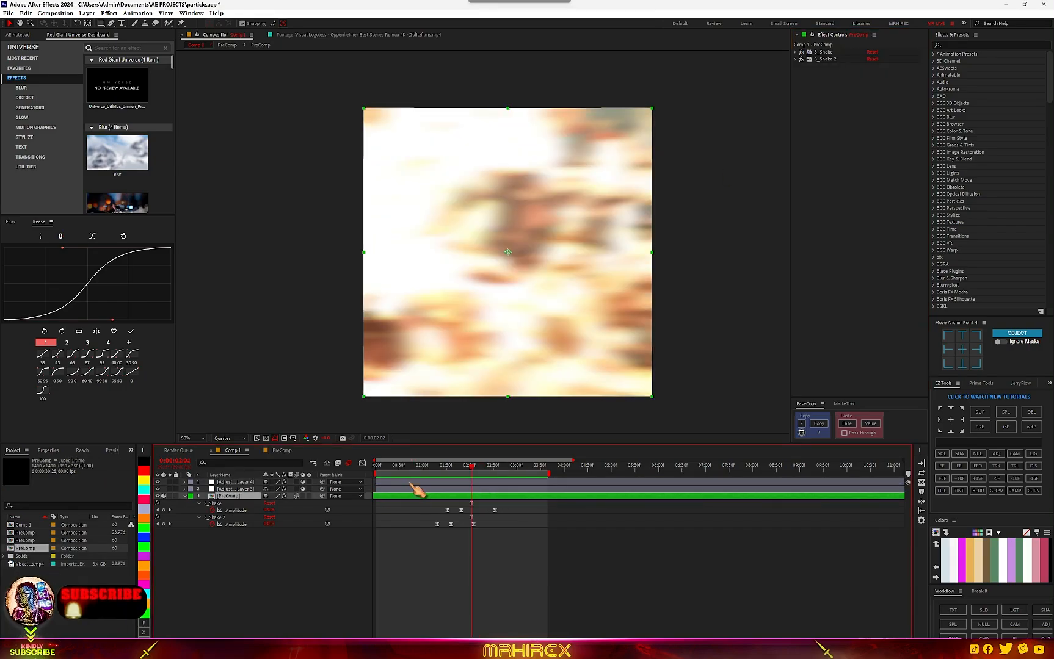
# Step: Move the current time to the frames before the transition and set the composition preview resolution to Full
pyautogui.click(421, 467)
pyautogui.moveTo(422, 471); pyautogui.dragTo(406, 471)
pyautogui.click(412, 482)
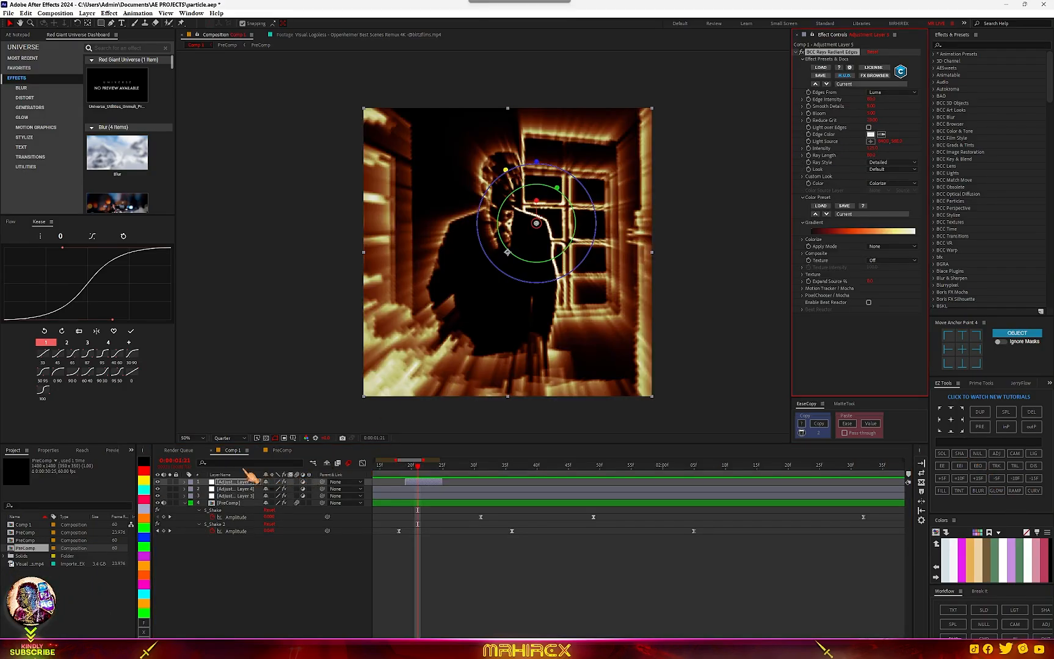
pyautogui.click(229, 438)
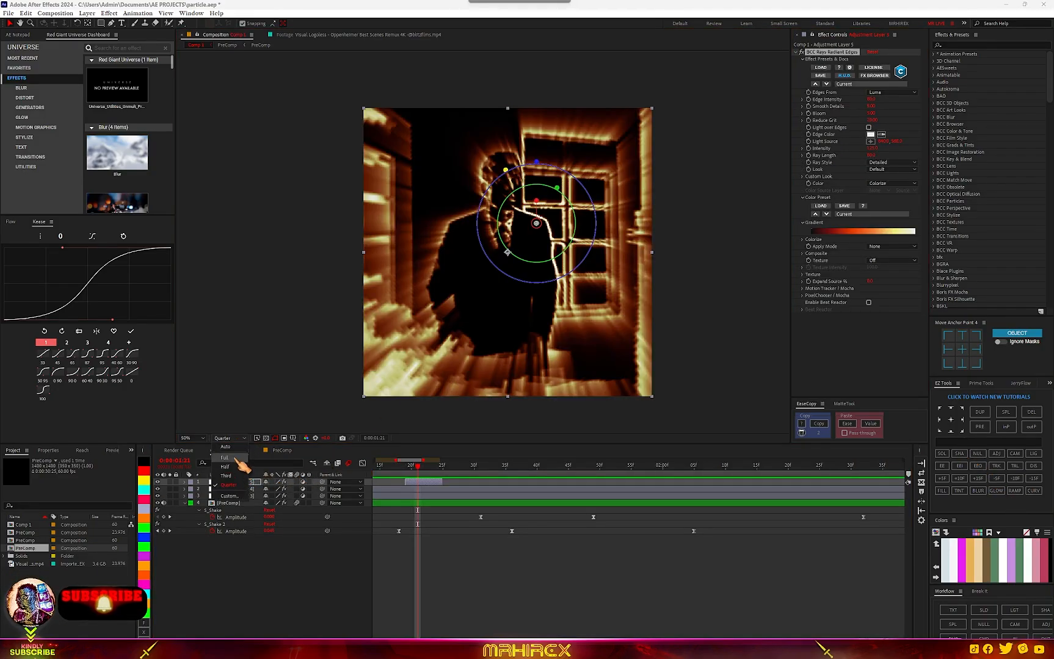
pyautogui.click(226, 459)
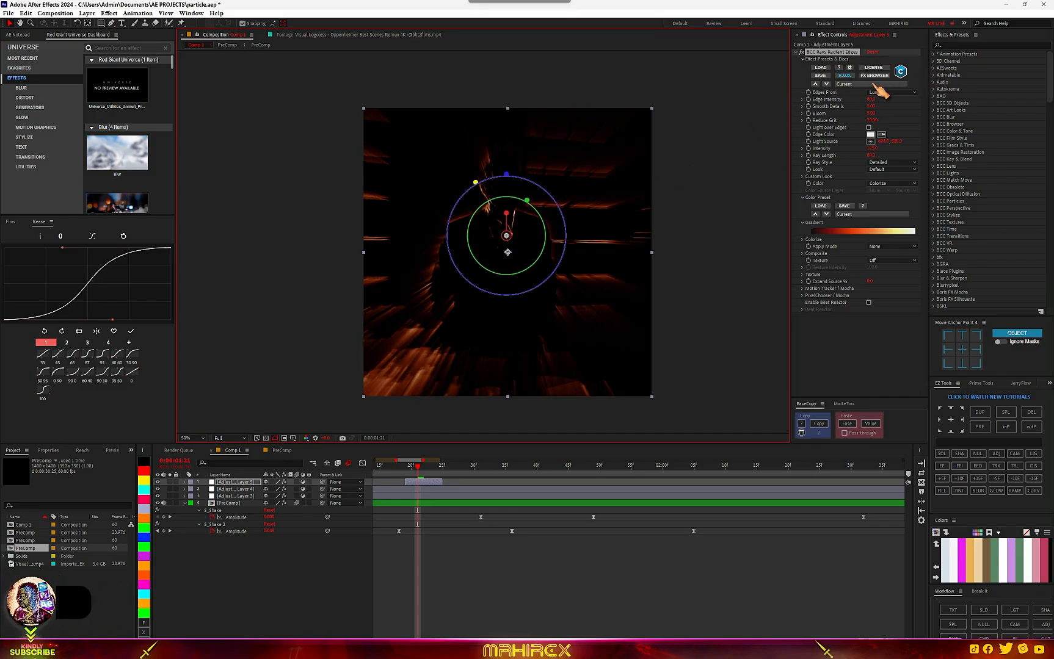
# Step: Load the AltDefault.bsp preset in BCC Rays Radiant Edges, turn on Light over Edges and check the outlines up close
pyautogui.click(874, 85)
pyautogui.click(905, 93)
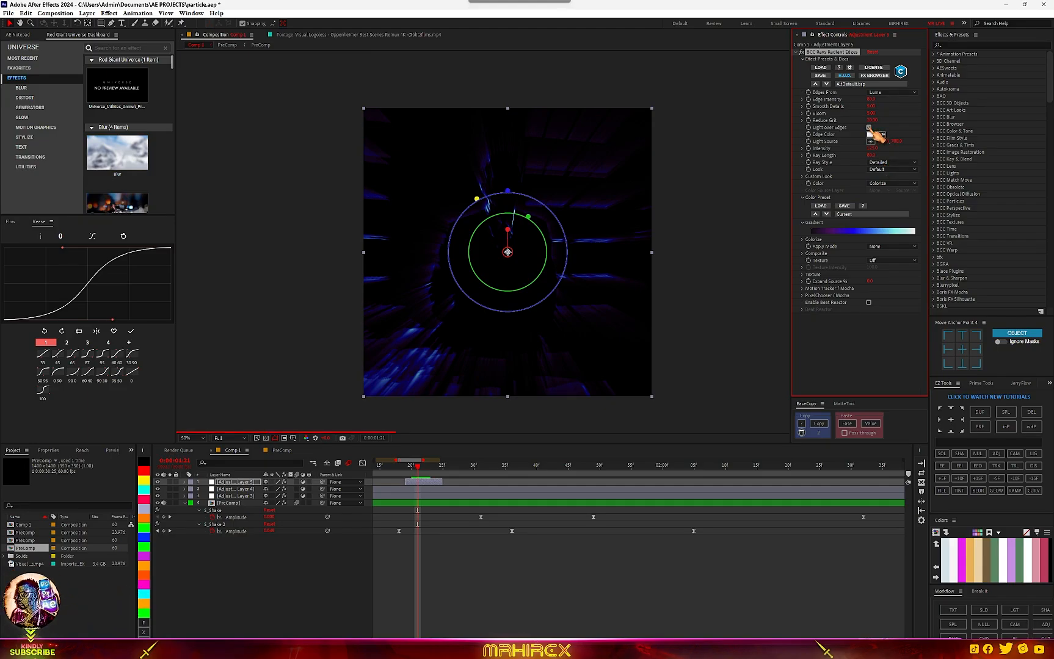
pyautogui.click(868, 127)
pyautogui.scroll(2, 470, 254)
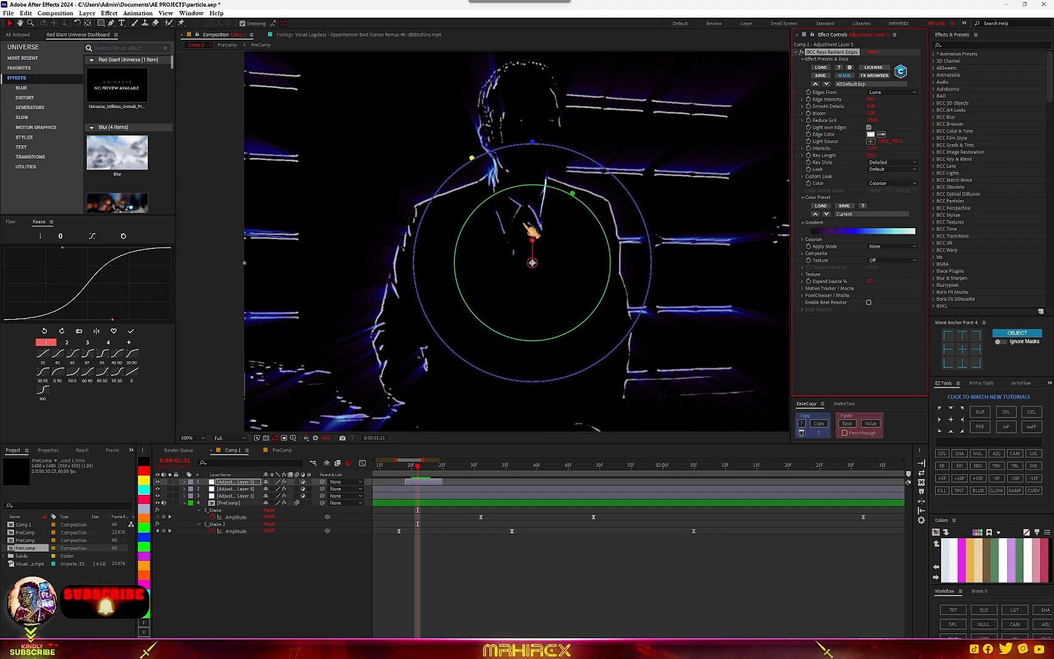
pyautogui.scroll(-2, 525, 245)
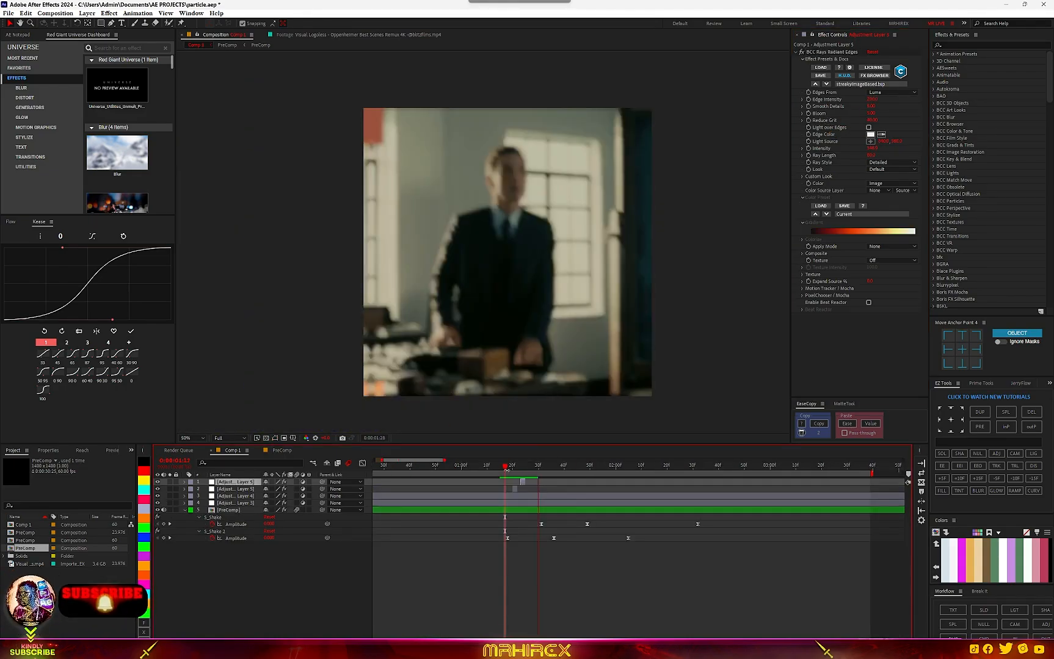
# Step: Preview the transition from 0:00:01:17 and examine the Radiant Edges flash at 0:00:01:20
pyautogui.press('space')
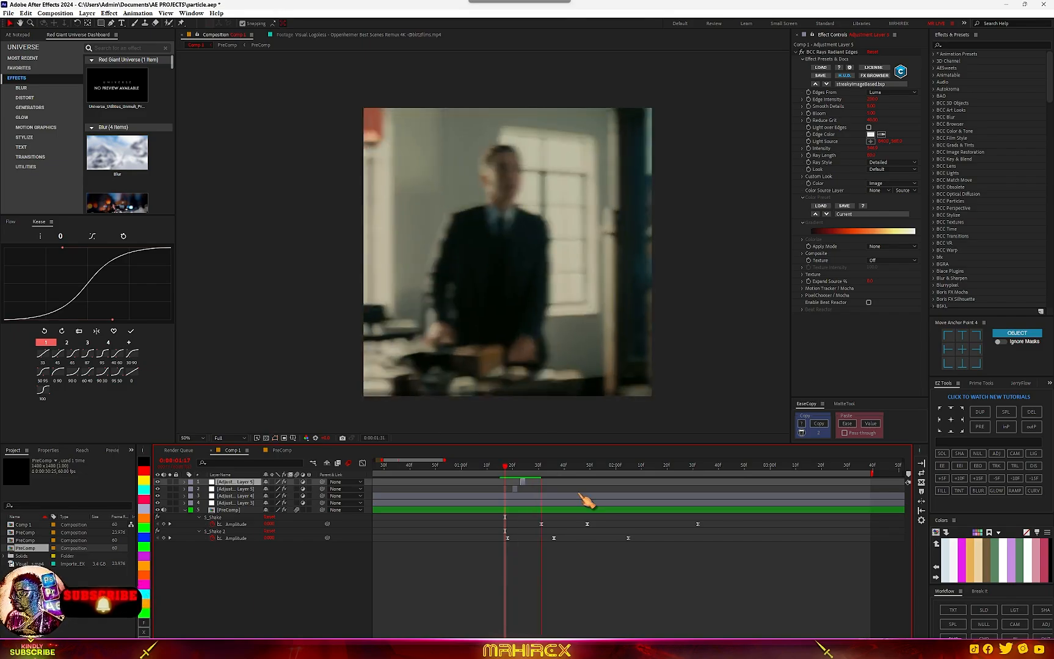
pyautogui.press('space')
pyautogui.scroll(3, 527, 519)
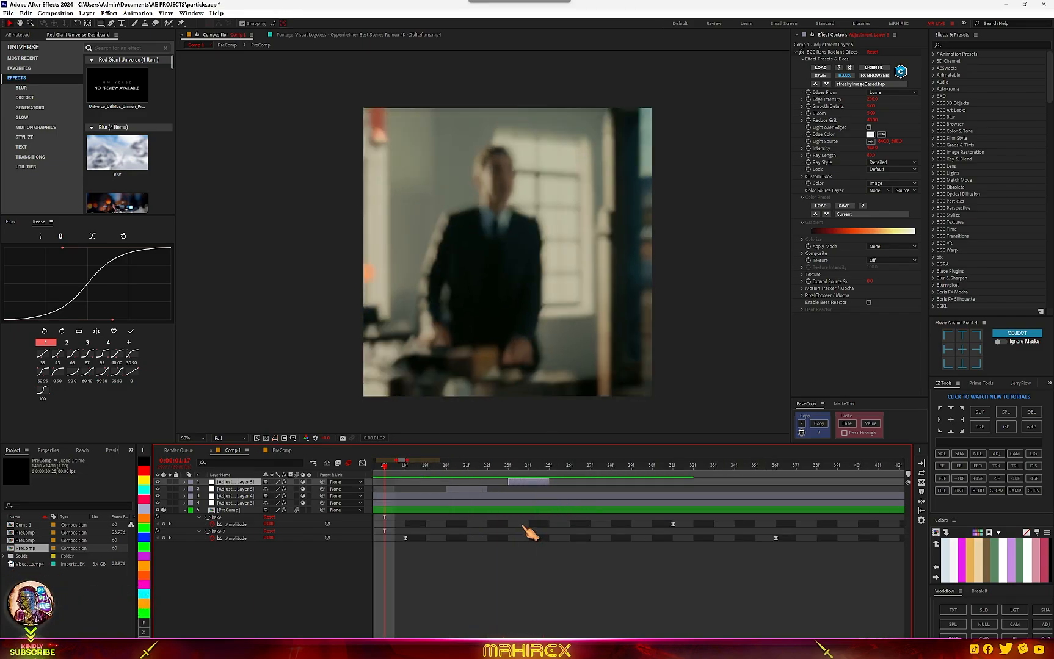
pyautogui.click(446, 466)
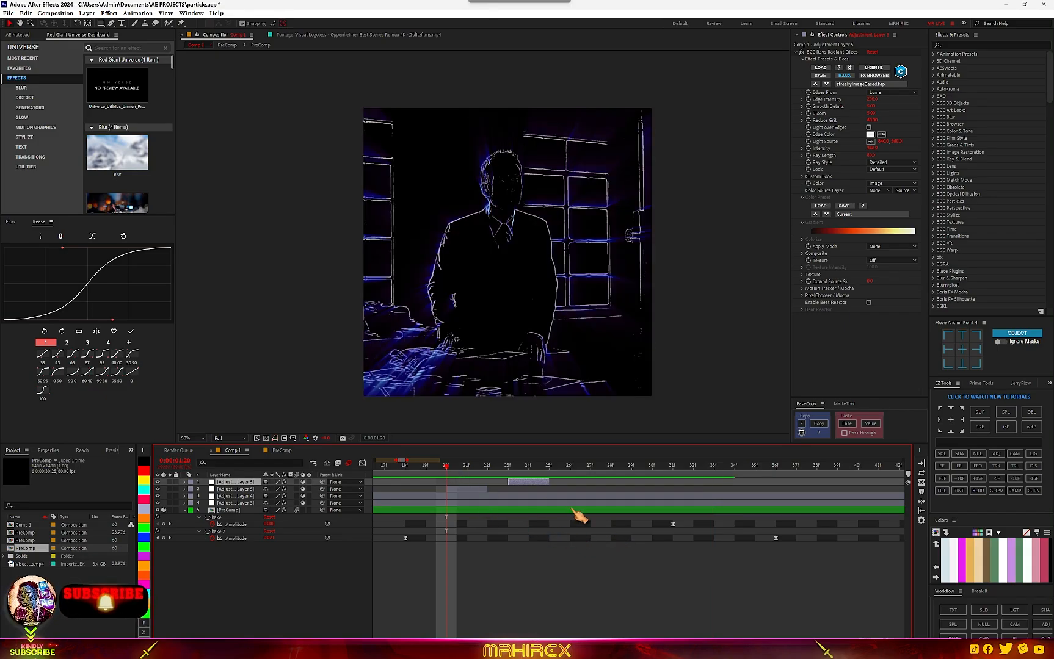
pyautogui.scroll(-3, 538, 533)
pyautogui.press('space')
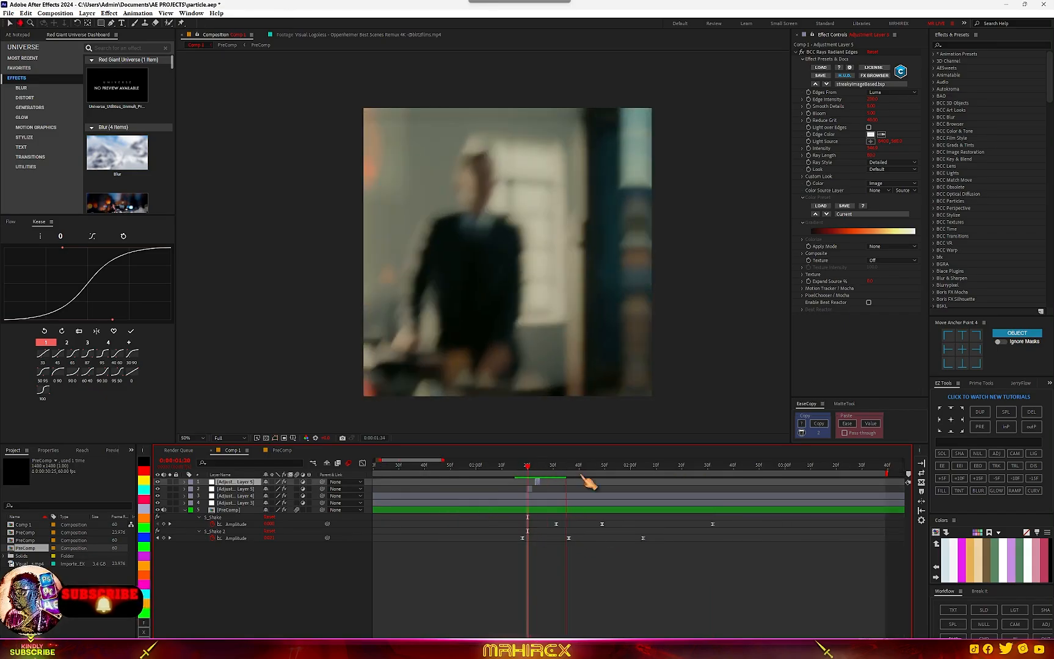
pyautogui.press('space')
pyautogui.moveTo(554, 472)
pyautogui.mouseDown()
pyautogui.moveTo(527, 472)
pyautogui.moveTo(540, 473)
pyautogui.moveTo(527, 472)
pyautogui.moveTo(535, 483)
pyautogui.mouseUp()
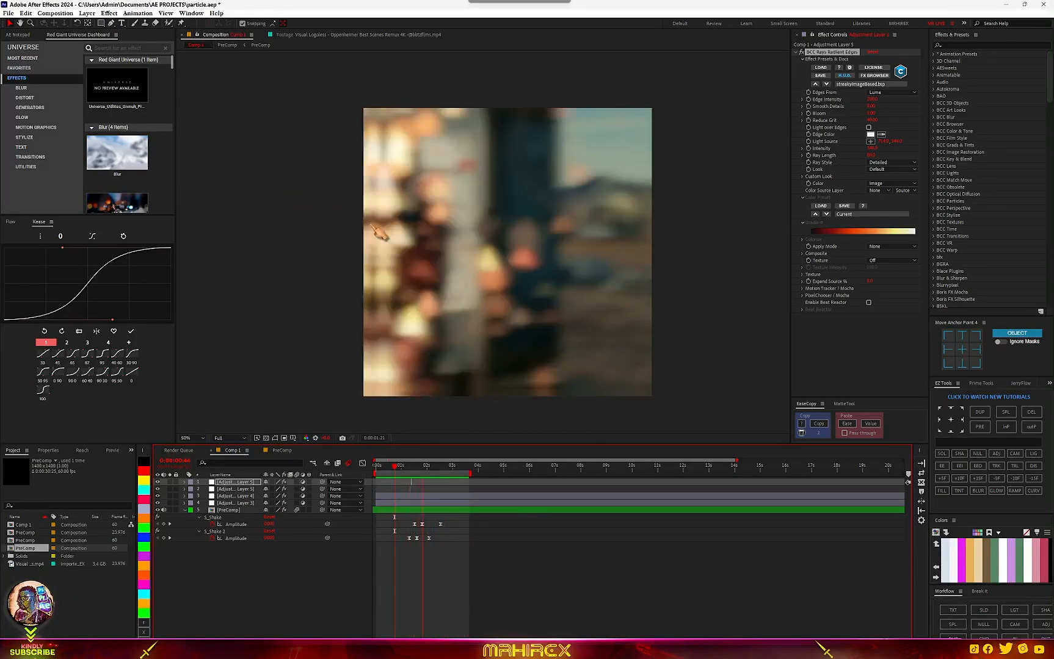
# Step: Stop the full preview at 0:00:02:51 and examine the second clip at close magnification
pyautogui.press('space')
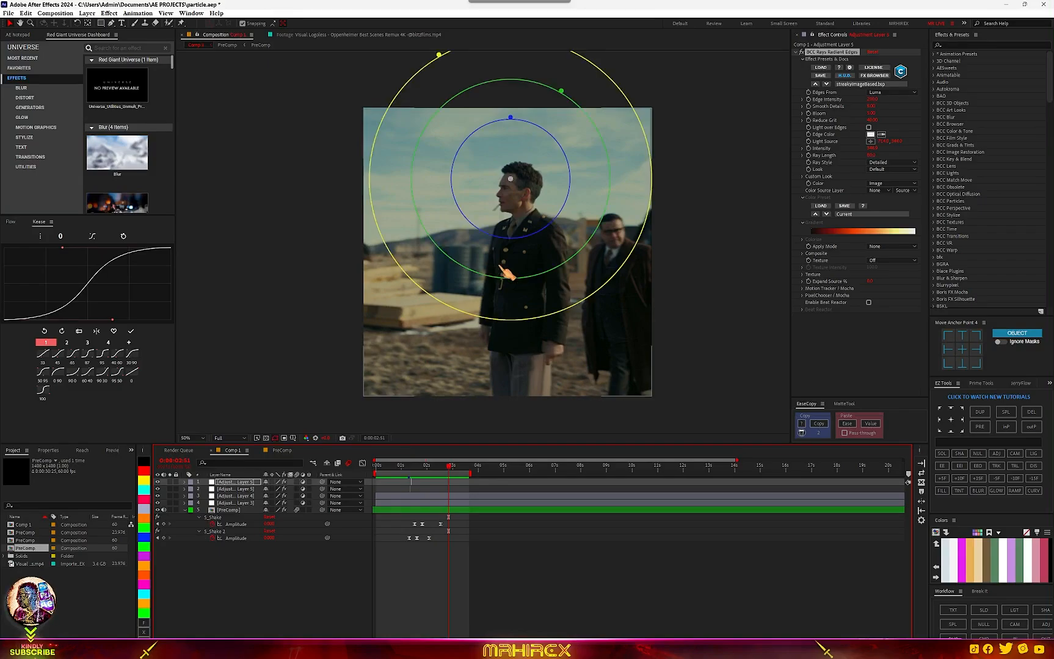
pyautogui.scroll(4, 502, 269)
pyautogui.scroll(-2, 481, 235)
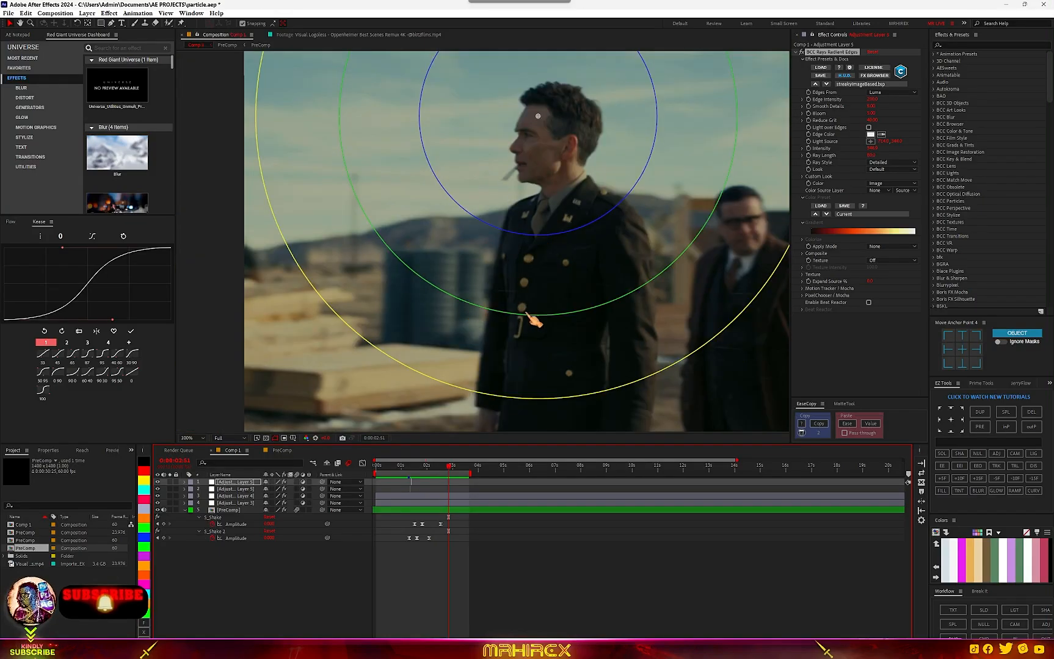
pyautogui.scroll(-3, 499, 336)
pyautogui.scroll(3, 489, 327)
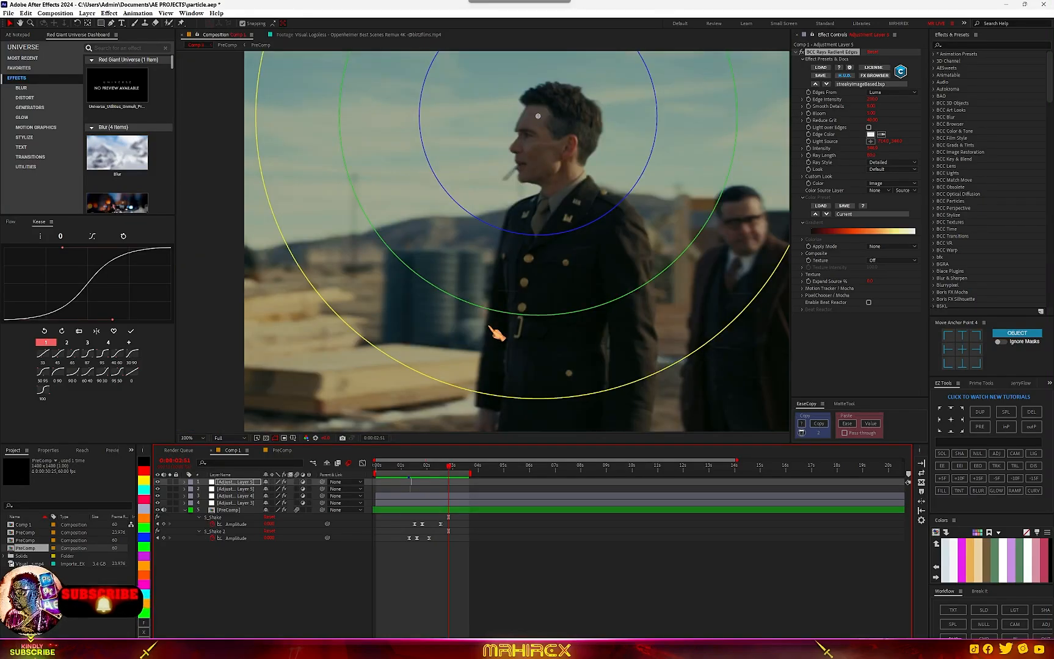